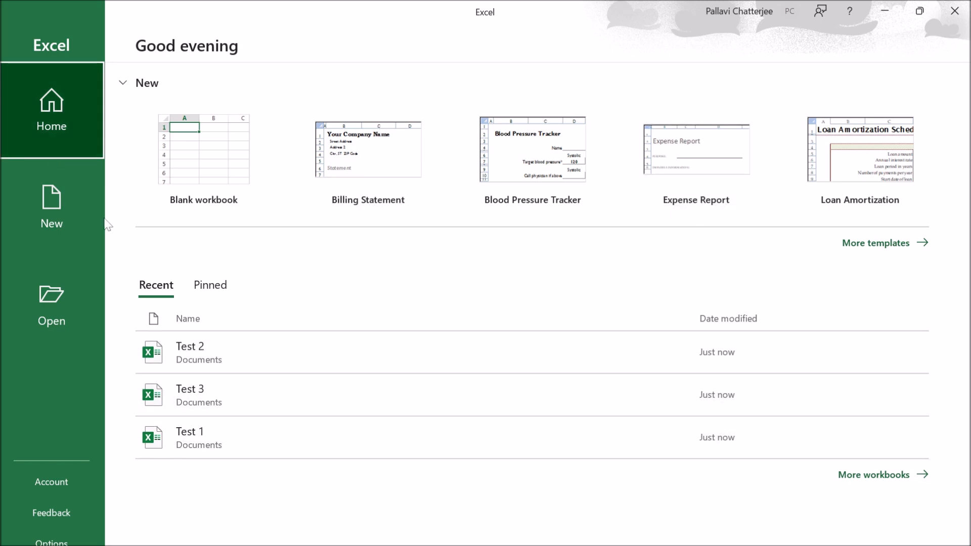
- Pin the Test 3 and Test 1 workbooks in the list of recent files
{"action": "left_click", "coordinate": [69, 219]}
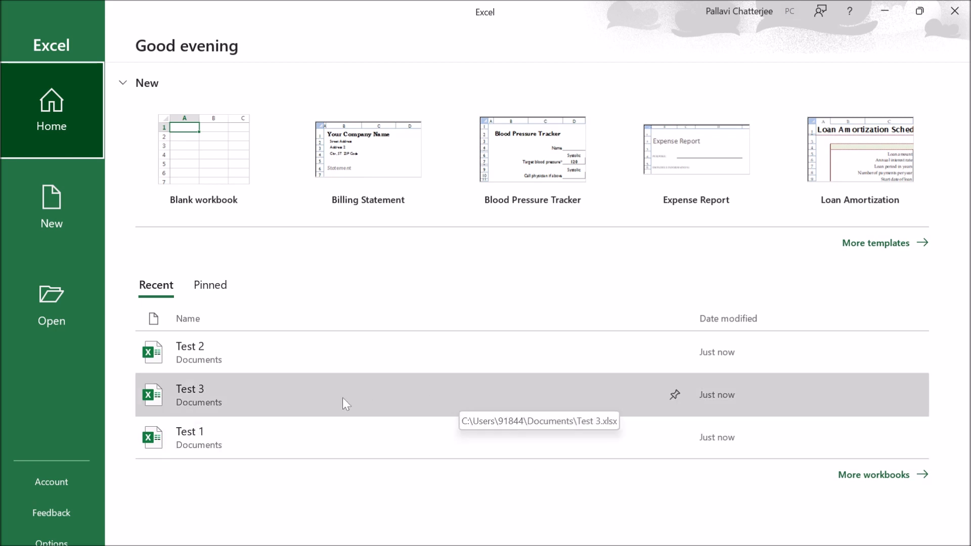
{"action": "left_click", "coordinate": [676, 394]}
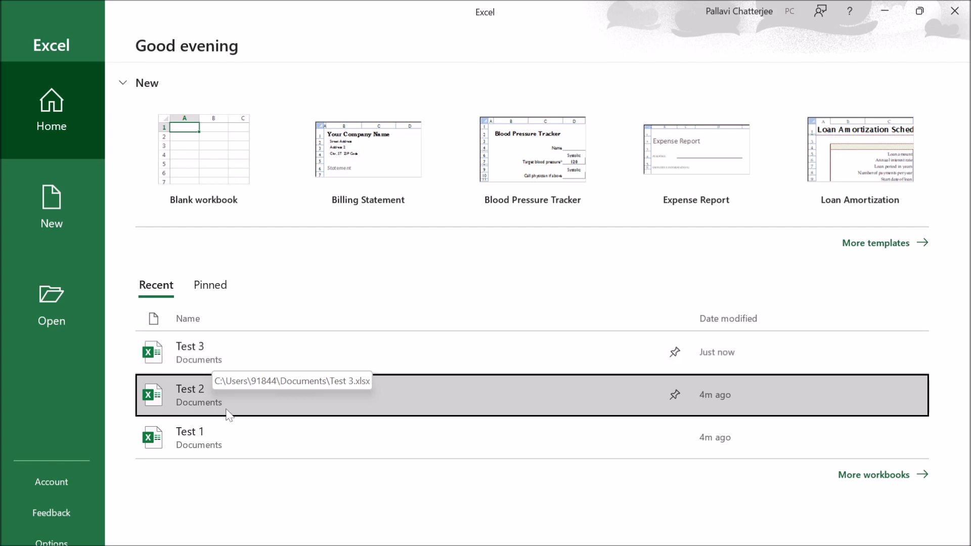
{"action": "left_click", "coordinate": [325, 502]}
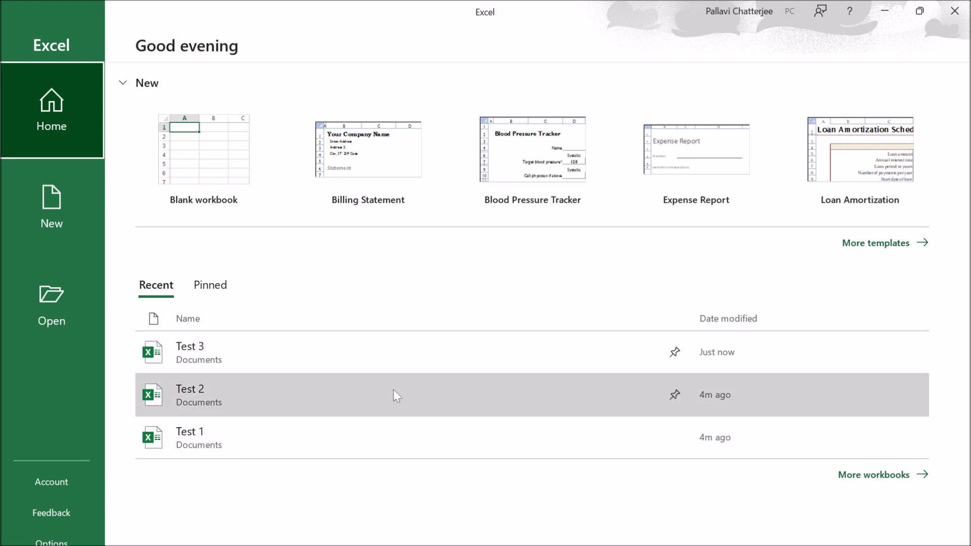
{"action": "left_click", "coordinate": [673, 437]}
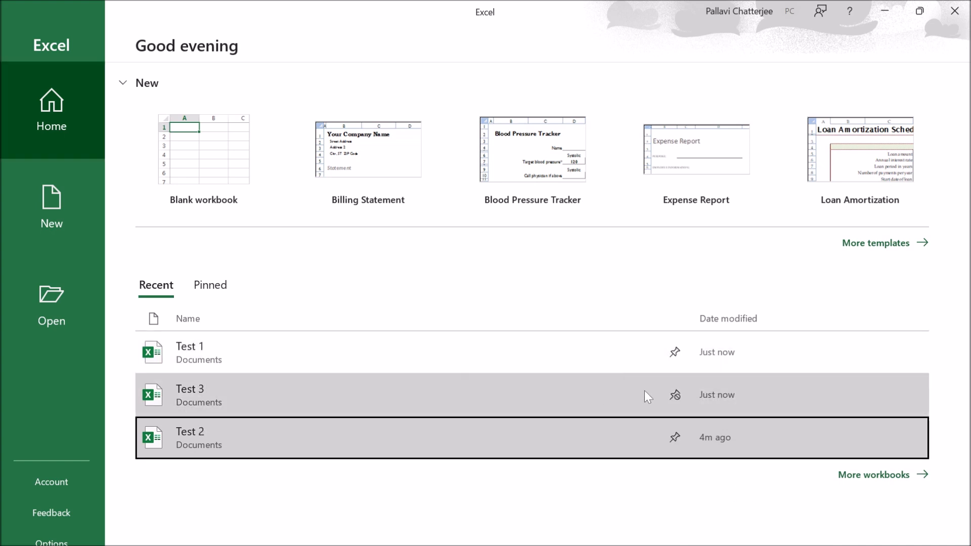
{"action": "left_click", "coordinate": [653, 499]}
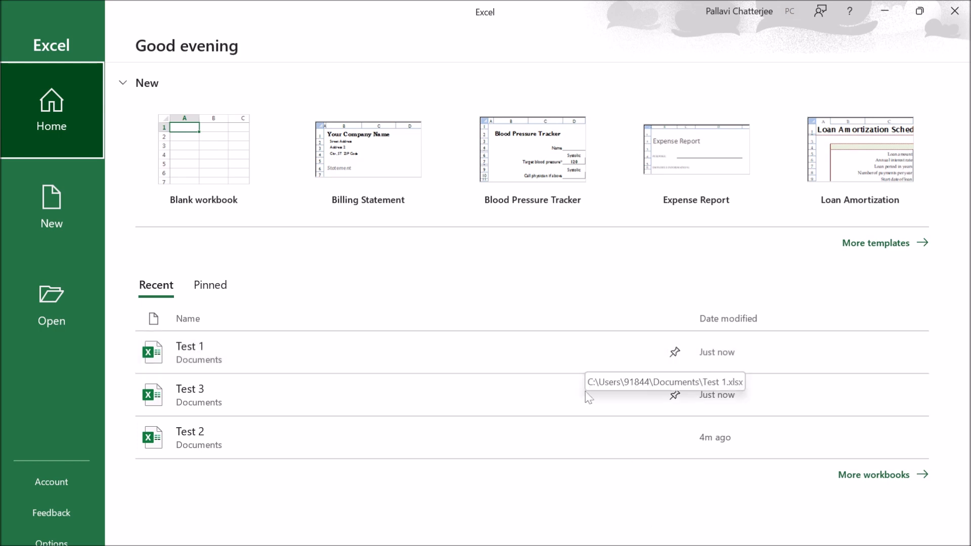
- Create a blank workbook, view its file management page and return to the worksheet
{"action": "left_click", "coordinate": [225, 154]}
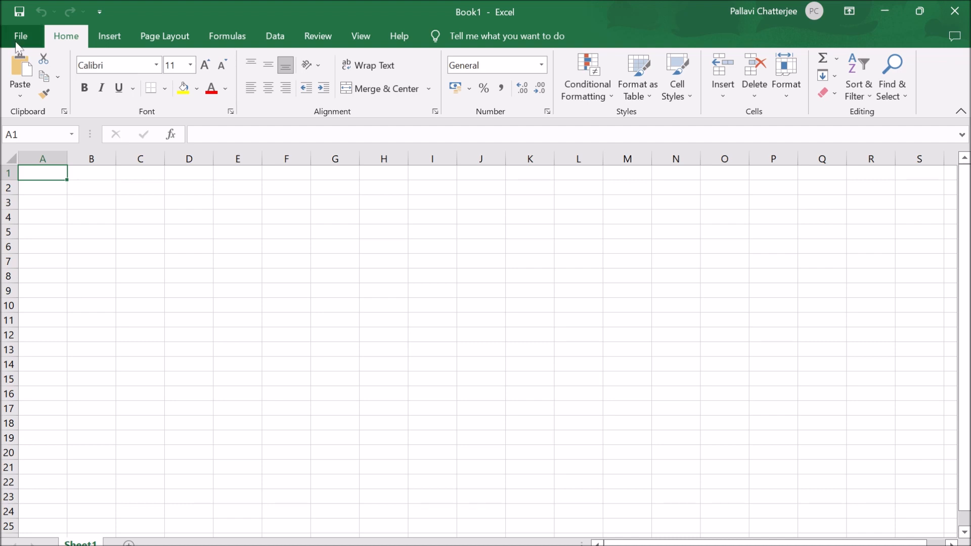
{"action": "left_click", "coordinate": [29, 40]}
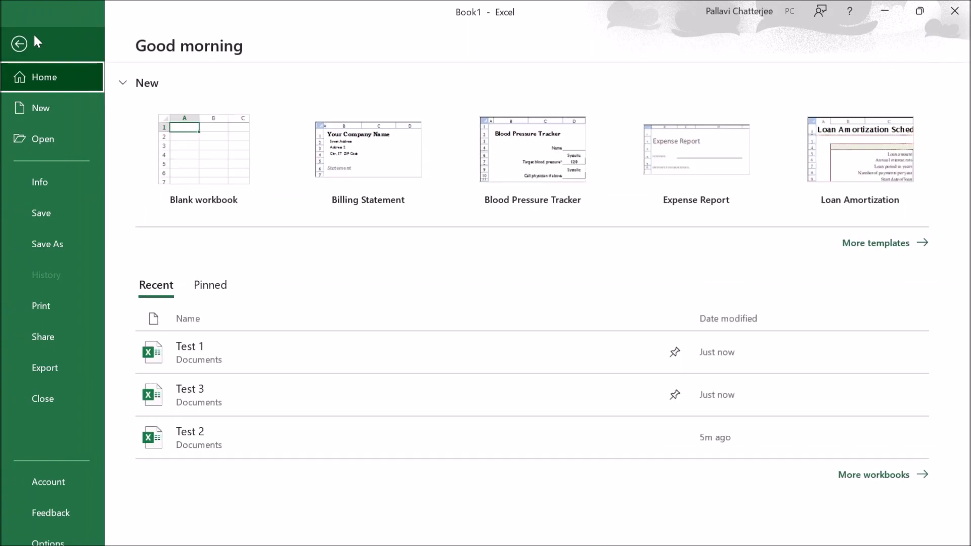
{"action": "left_click", "coordinate": [19, 44]}
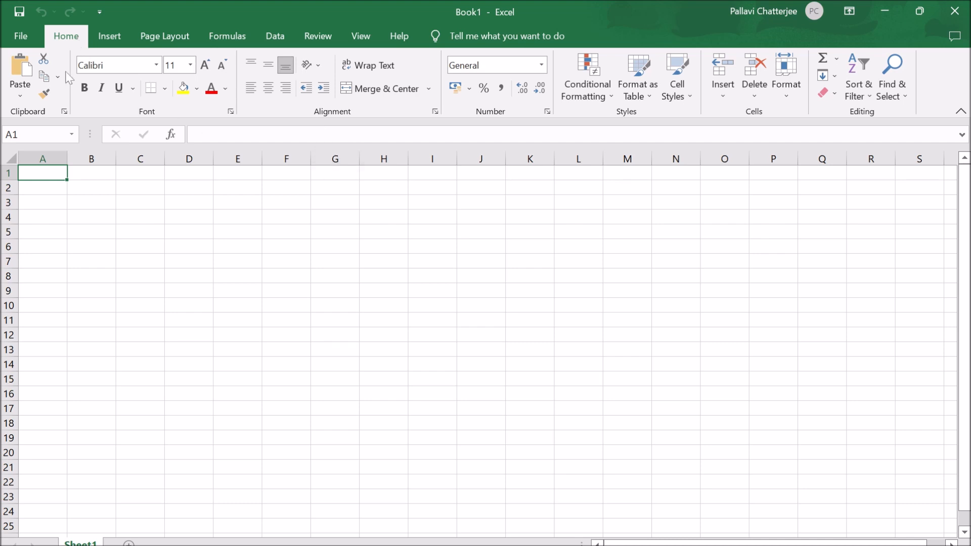
- Look over the commands for inserting objects, page layout, formulas and data, and return to the basic formatting commands
{"action": "left_click", "coordinate": [108, 36]}
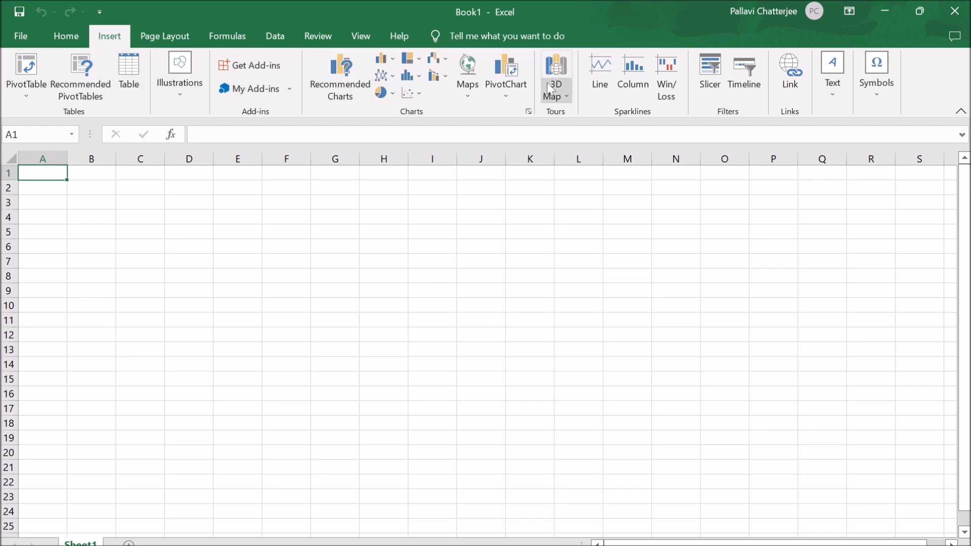
{"action": "left_click", "coordinate": [162, 34]}
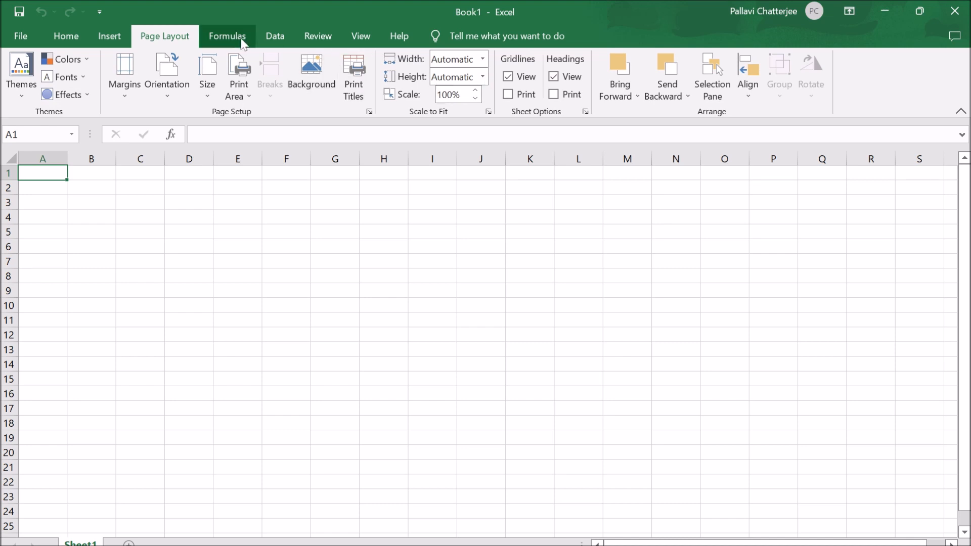
{"action": "left_click", "coordinate": [229, 42]}
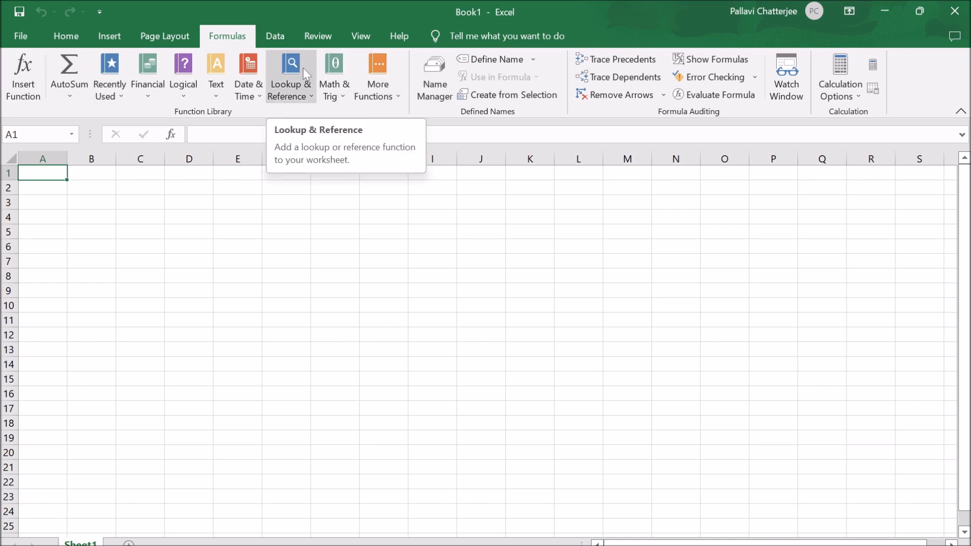
{"action": "left_click", "coordinate": [275, 34]}
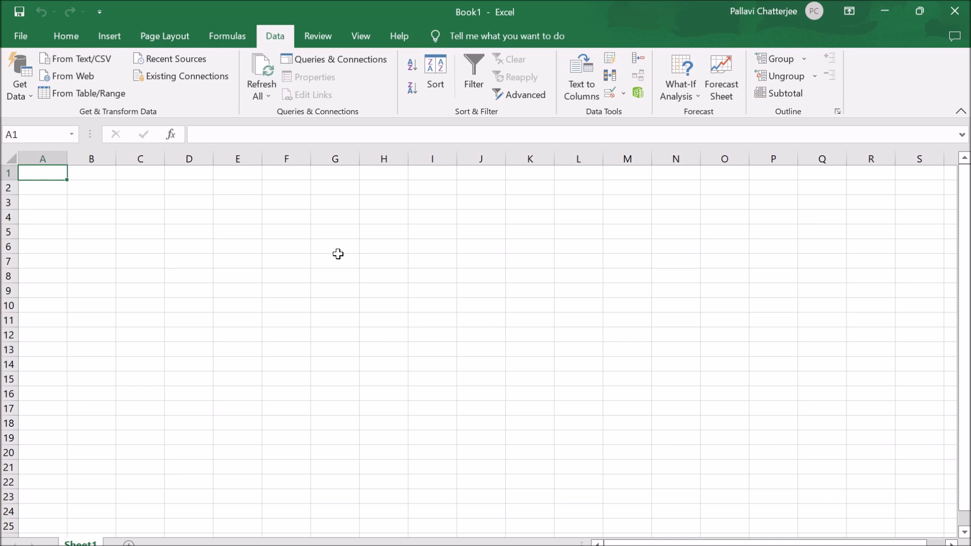
{"action": "left_click", "coordinate": [71, 38]}
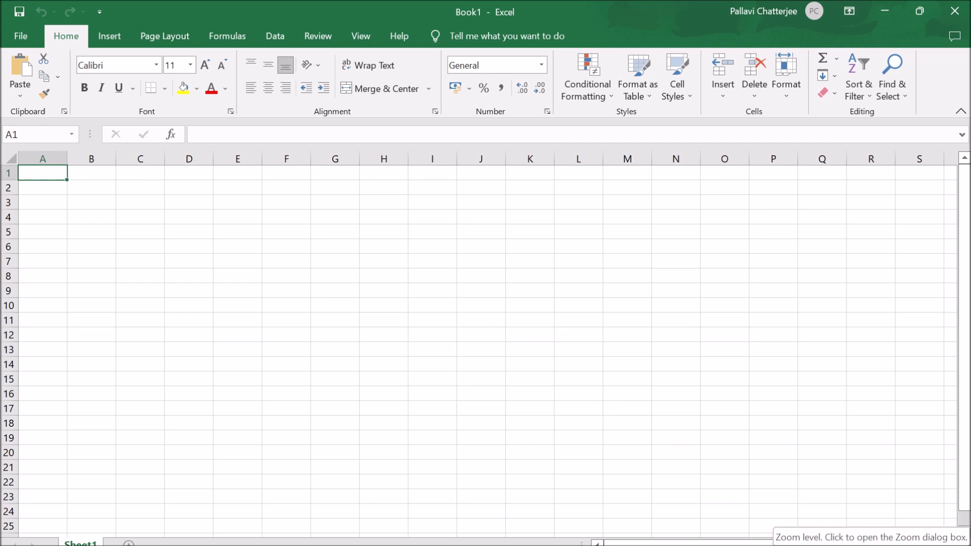
- Zoom in on the empty worksheet grid in several increments
{"action": "left_click", "coordinate": [932, 545]}
{"action": "left_click", "coordinate": [932, 545]}
{"action": "left_click", "coordinate": [932, 545]}
{"action": "left_click", "coordinate": [932, 545]}
{"action": "left_click", "coordinate": [932, 545]}
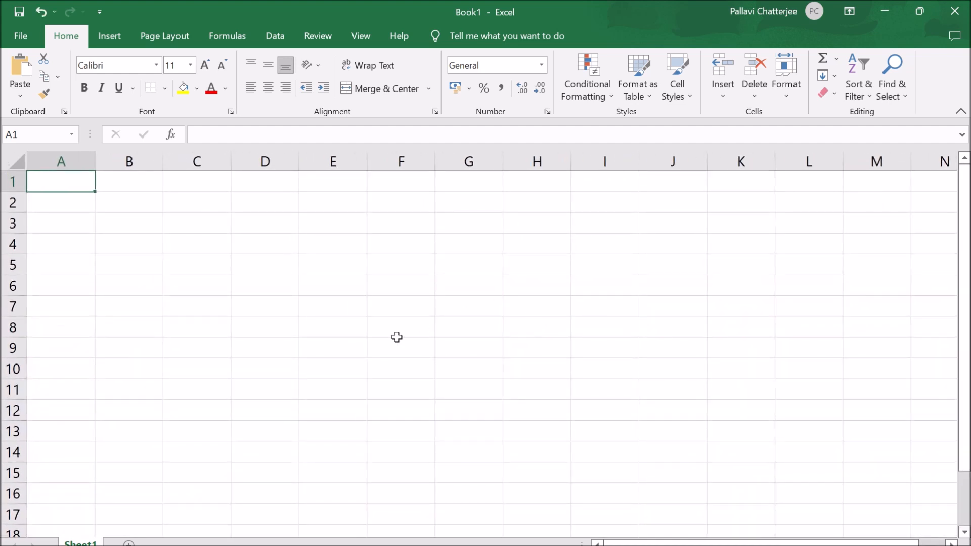
{"action": "left_click", "coordinate": [932, 545]}
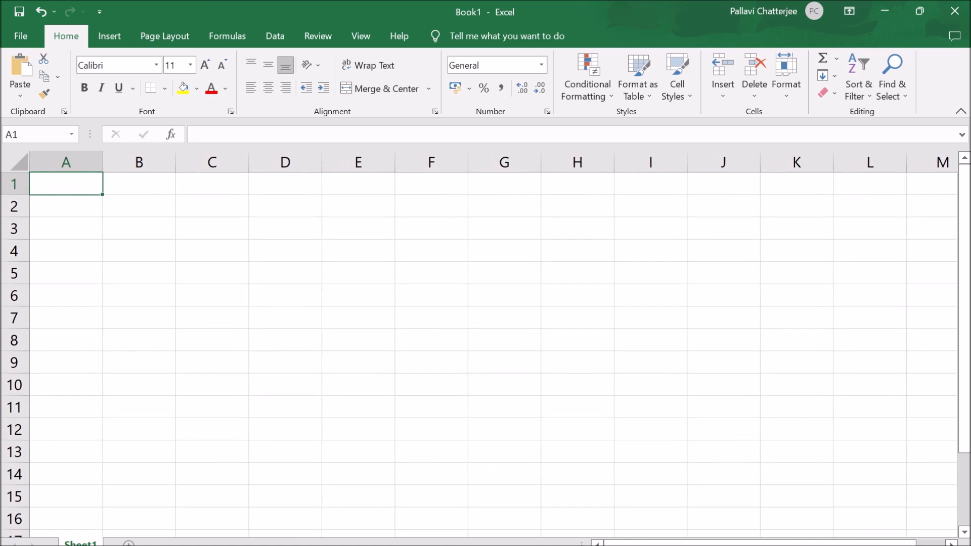
{"action": "left_click", "coordinate": [932, 545]}
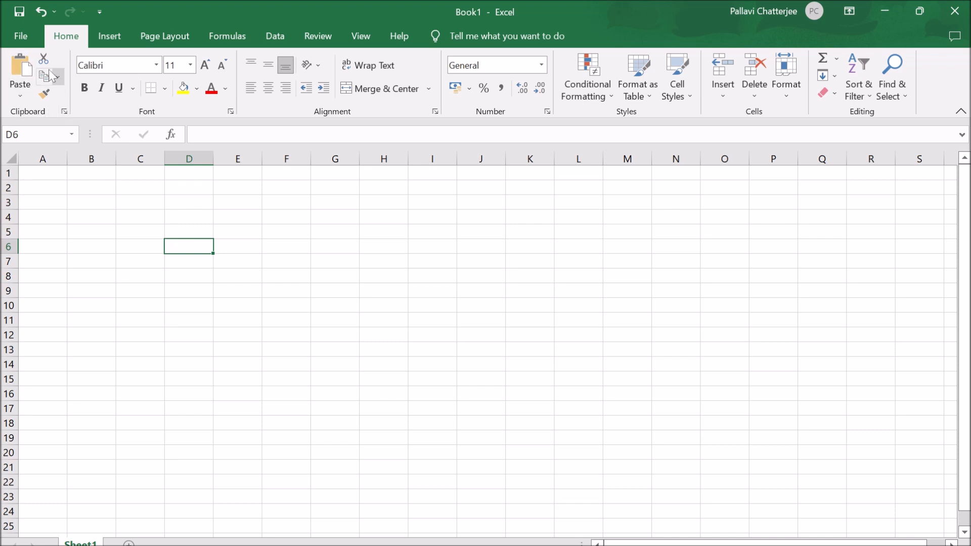
- Inspect the clipboard contents and the font formatting options for cell D6, leaving the cell's formatting as it is
{"action": "left_click", "coordinate": [64, 110]}
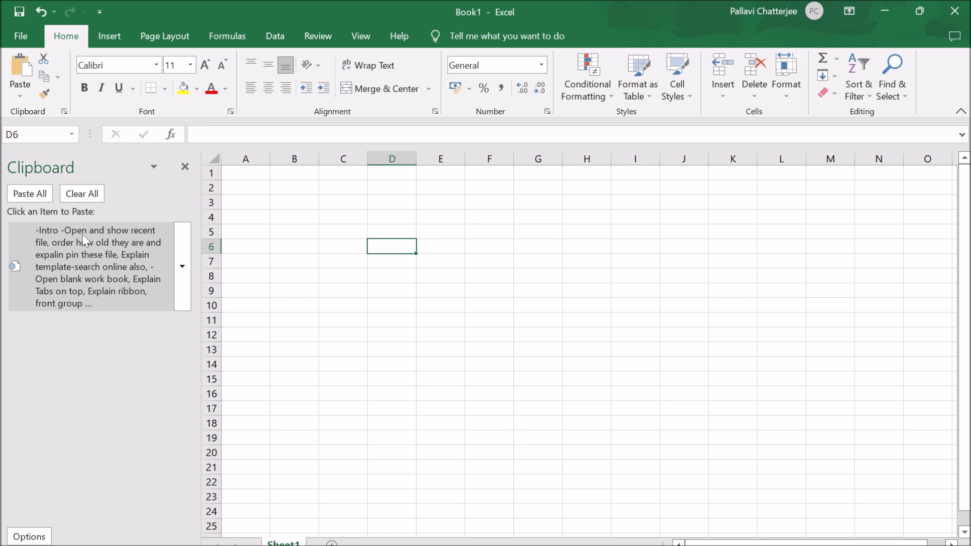
{"action": "left_click", "coordinate": [64, 111]}
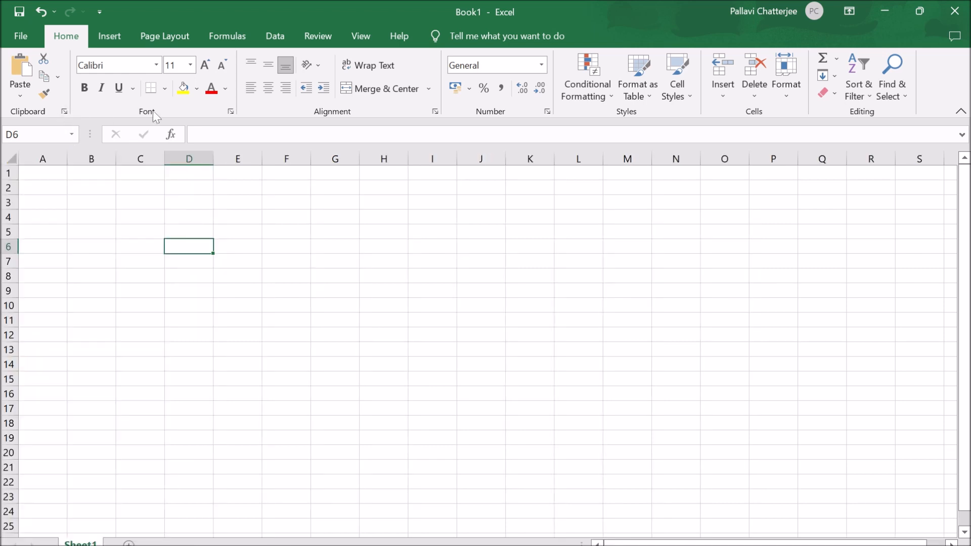
{"action": "left_click", "coordinate": [231, 112]}
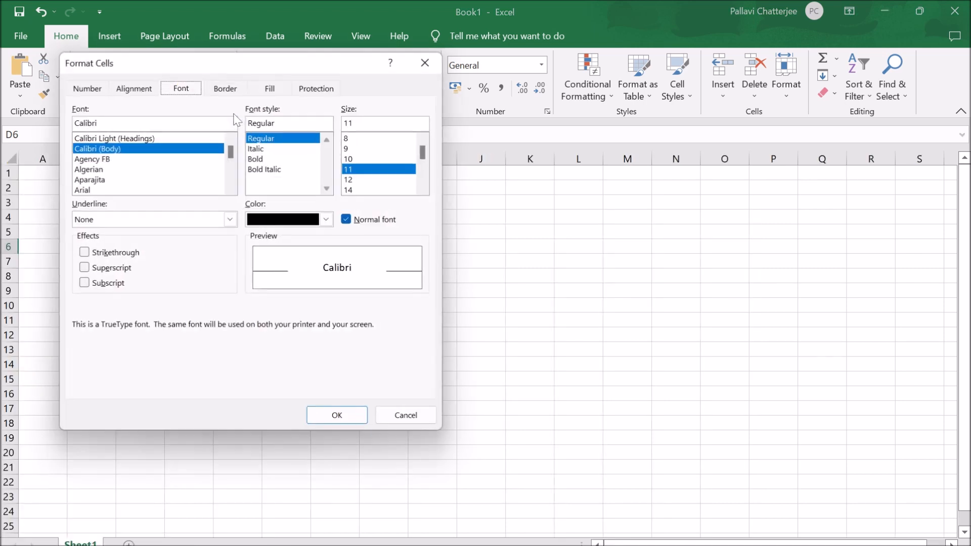
{"action": "left_click_drag", "start_coordinate": [281, 61], "coordinate": [458, 101]}
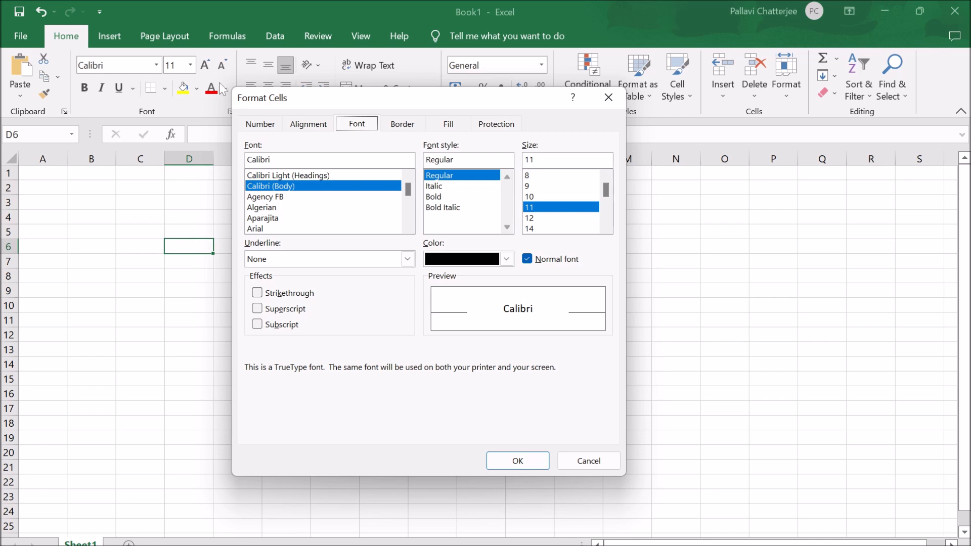
{"action": "left_click_drag", "start_coordinate": [362, 106], "coordinate": [476, 118]}
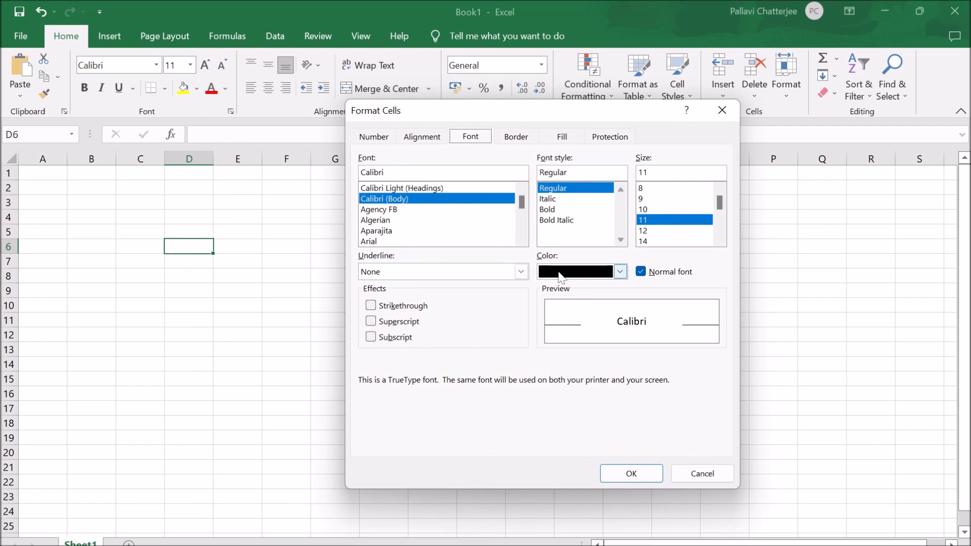
{"action": "left_click", "coordinate": [707, 475]}
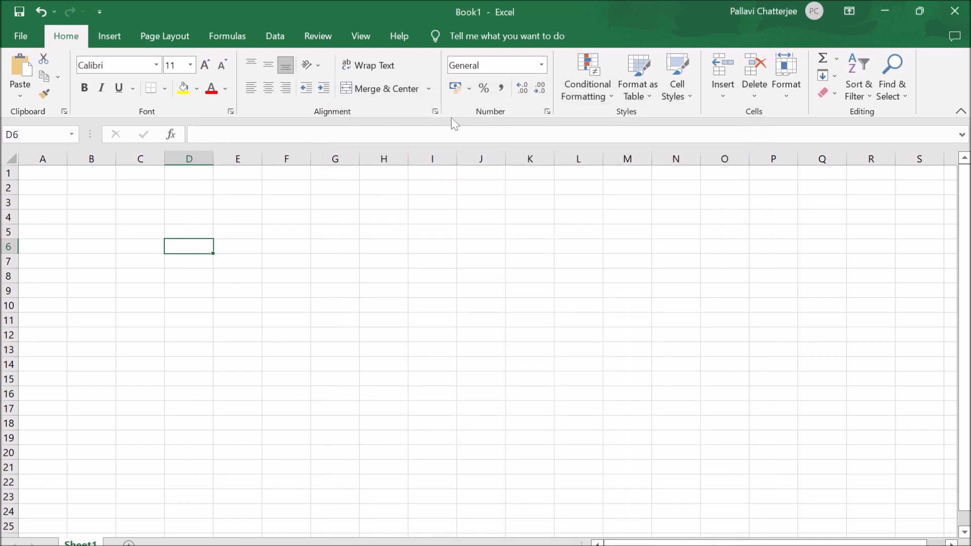
- Examine the alignment, number, font and border settings for cell D6 and dismiss them without applying anything
{"action": "left_click", "coordinate": [435, 112]}
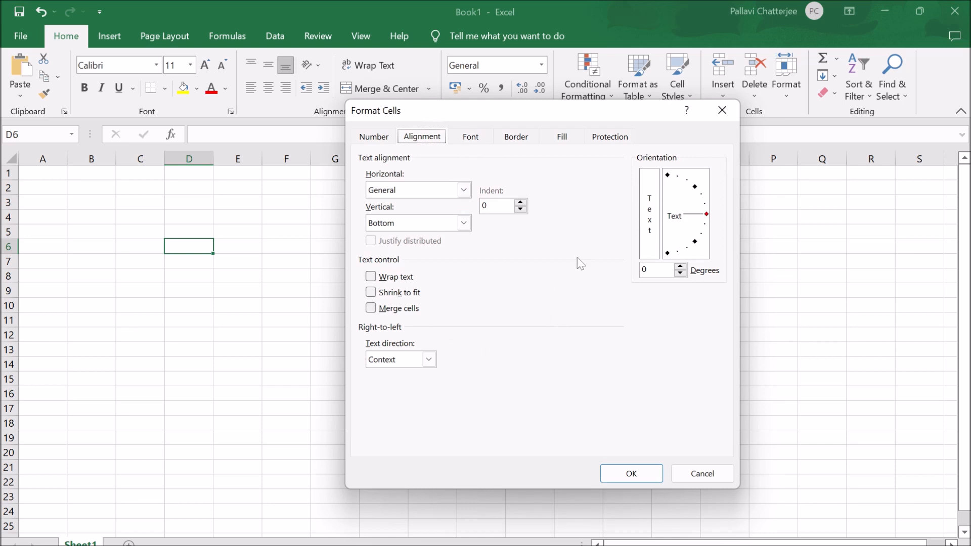
{"action": "left_click", "coordinate": [366, 140]}
{"action": "left_click", "coordinate": [429, 139]}
{"action": "left_click", "coordinate": [467, 140]}
{"action": "left_click", "coordinate": [501, 139]}
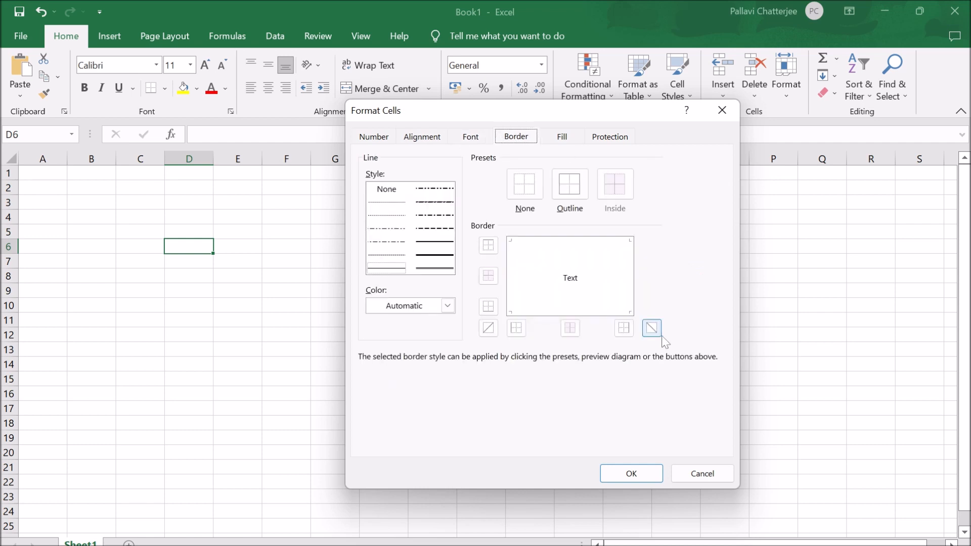
{"action": "left_click", "coordinate": [702, 474]}
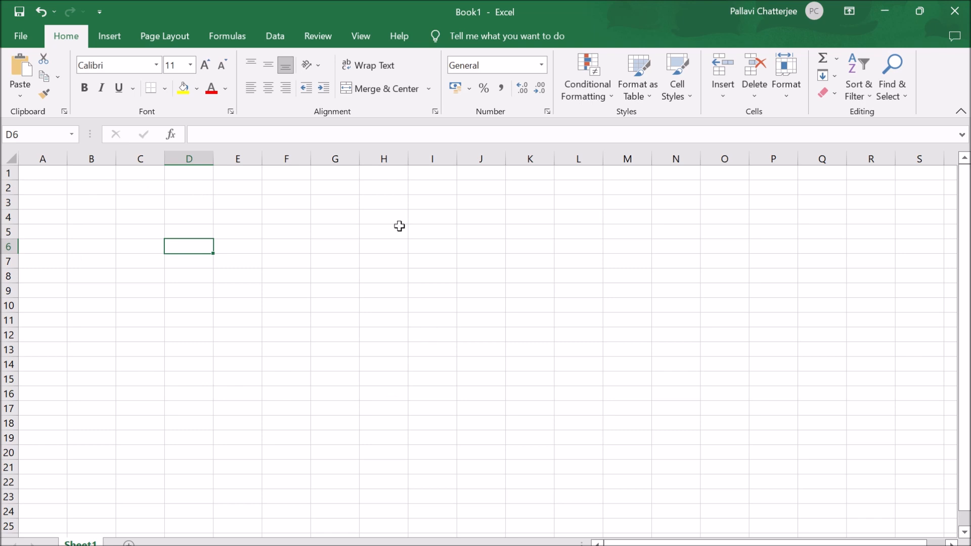
- Select columns D, A, B and C one after another
{"action": "left_click", "coordinate": [184, 156]}
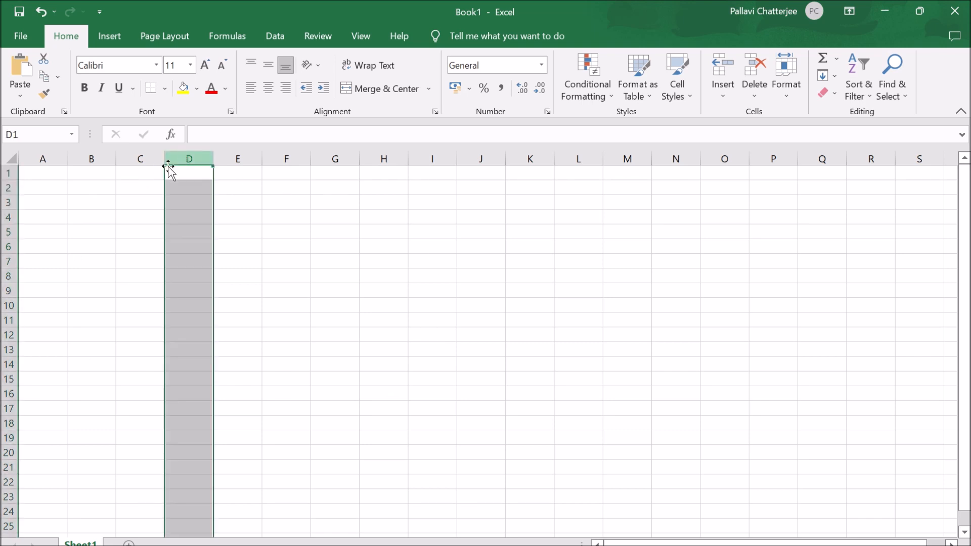
{"action": "left_click", "coordinate": [58, 154]}
{"action": "left_click", "coordinate": [105, 153]}
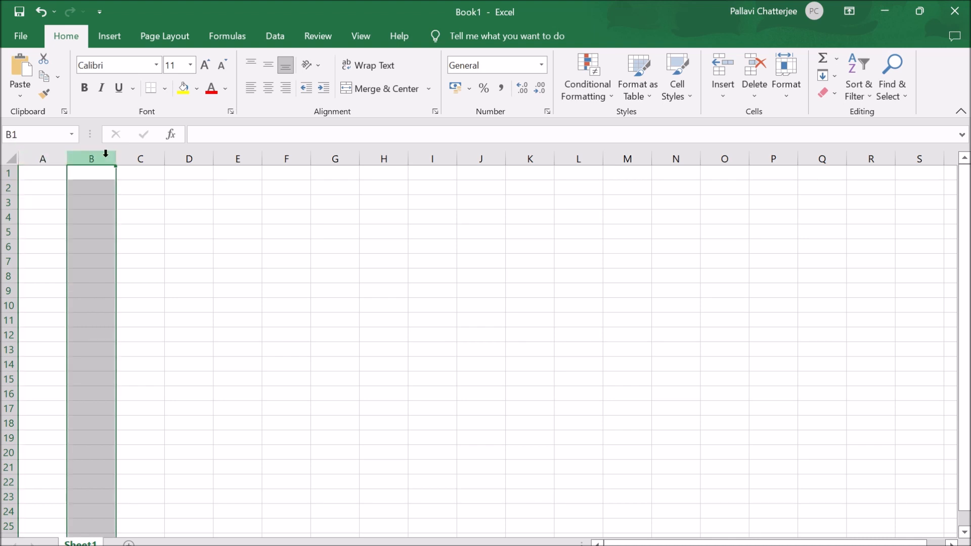
{"action": "left_click", "coordinate": [133, 154]}
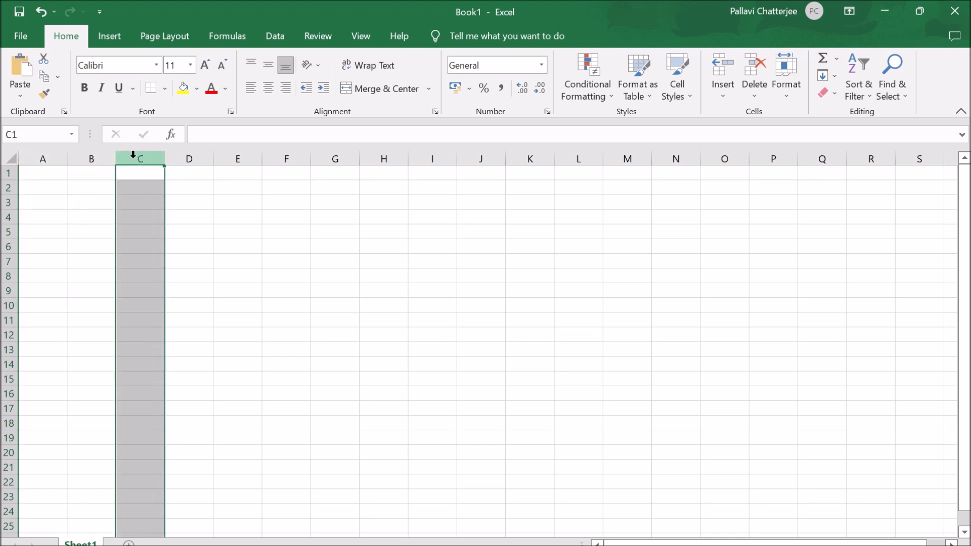
- Select row 5, column B and row 5 again, finishing on cell C9
{"action": "left_click", "coordinate": [9, 232]}
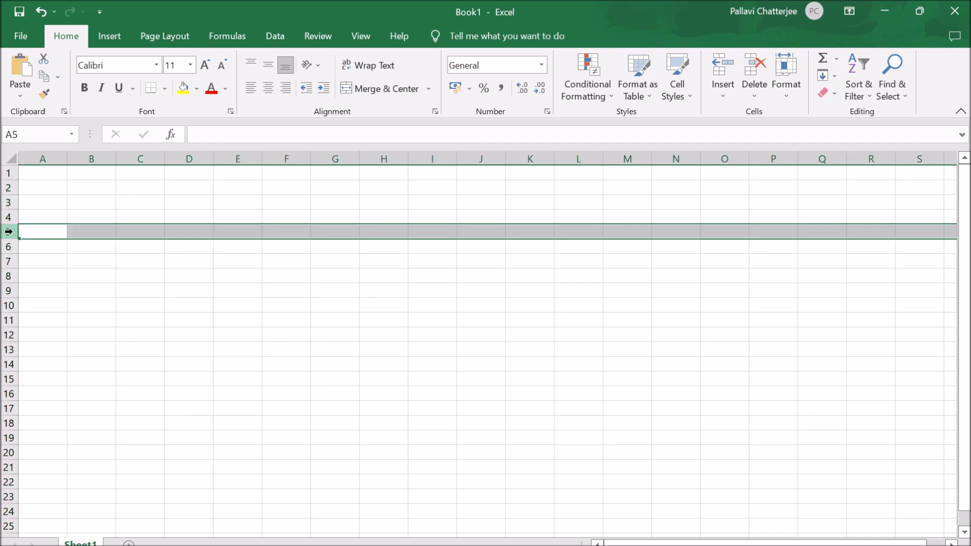
{"action": "left_click", "coordinate": [107, 159]}
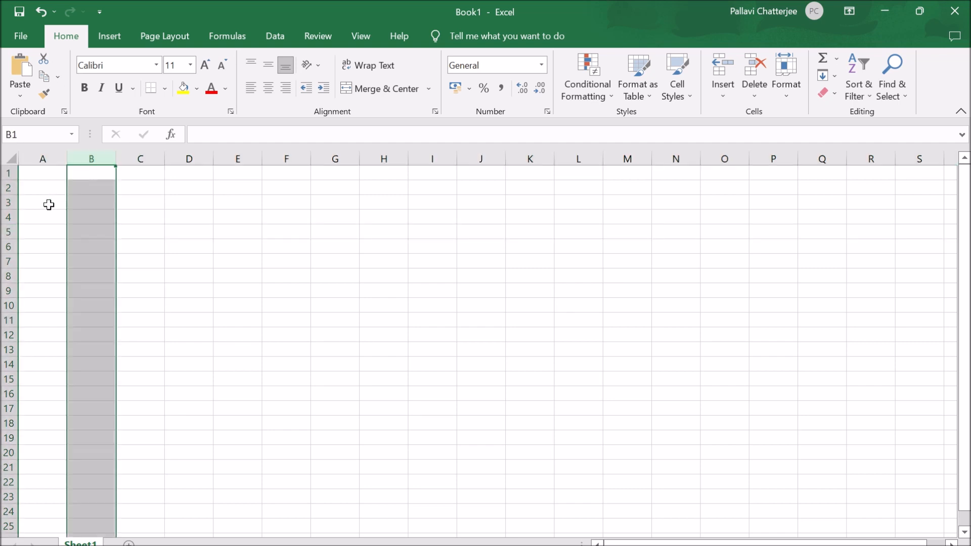
{"action": "left_click", "coordinate": [9, 232]}
{"action": "left_click", "coordinate": [158, 289]}
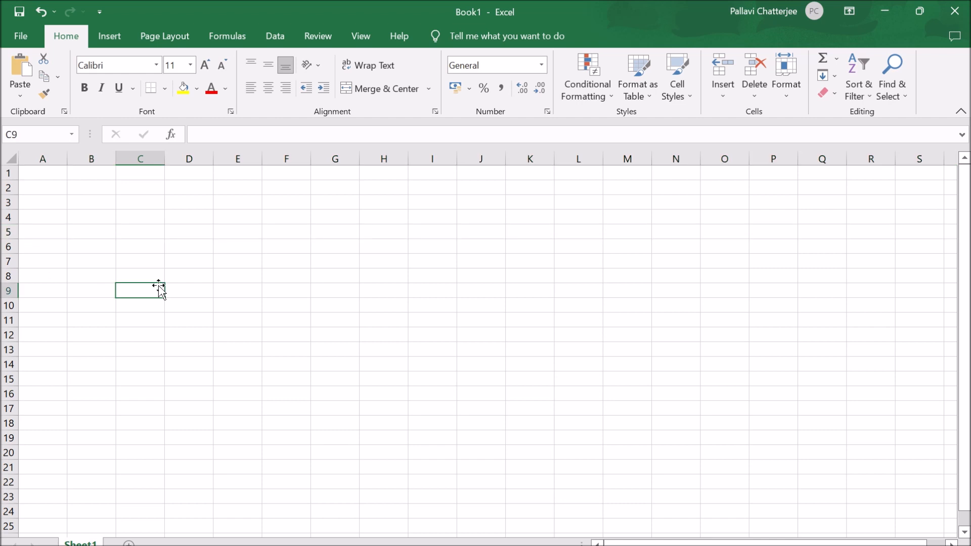
- Select cell D3, followed by cell C3, and highlight the cell reference of C3
{"action": "left_click", "coordinate": [190, 203]}
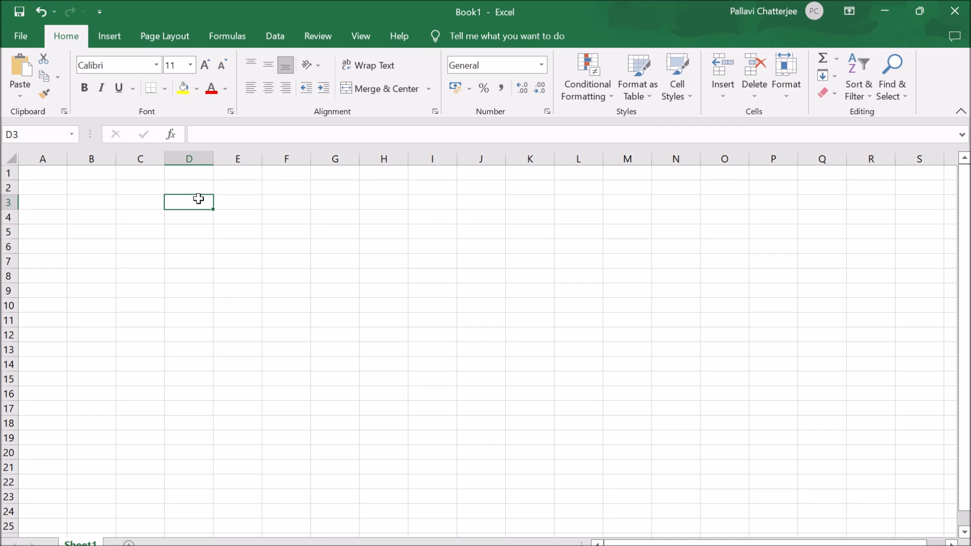
{"action": "scroll", "coordinate": [198, 199], "scroll_direction": "up", "scroll_amount": 3, "text": "ctrl"}
{"action": "left_click", "coordinate": [236, 229]}
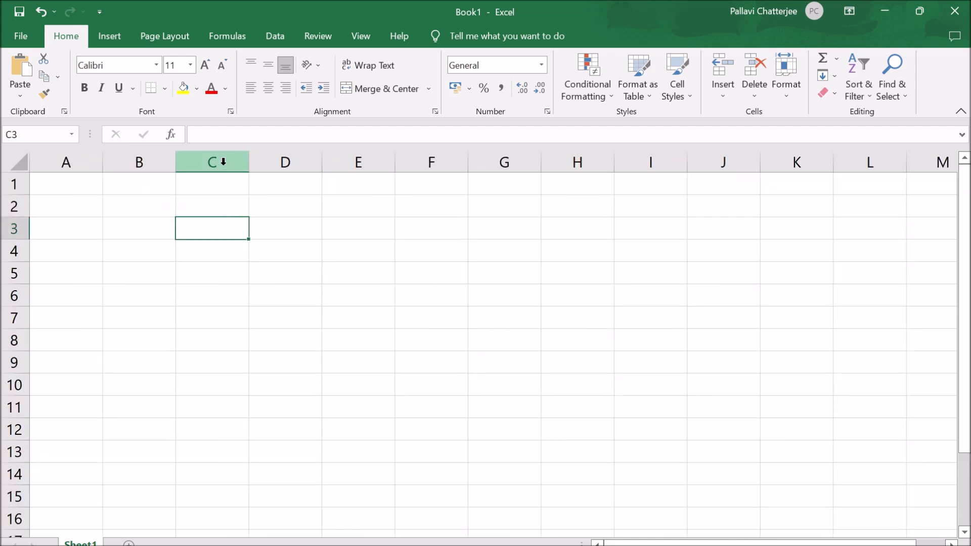
{"action": "left_click", "coordinate": [20, 135]}
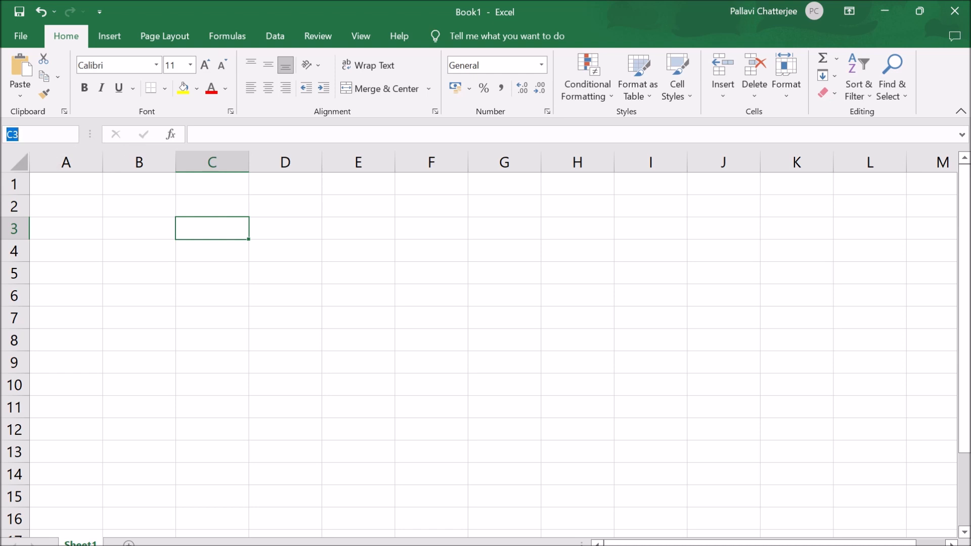
- Show how cell C3 gets its address by selecting column C, the cell itself and row 3
{"action": "left_click", "coordinate": [70, 221]}
{"action": "left_click", "coordinate": [199, 161]}
{"action": "left_click", "coordinate": [229, 230]}
{"action": "left_click", "coordinate": [226, 247]}
{"action": "left_click", "coordinate": [236, 227]}
{"action": "left_click", "coordinate": [15, 228]}
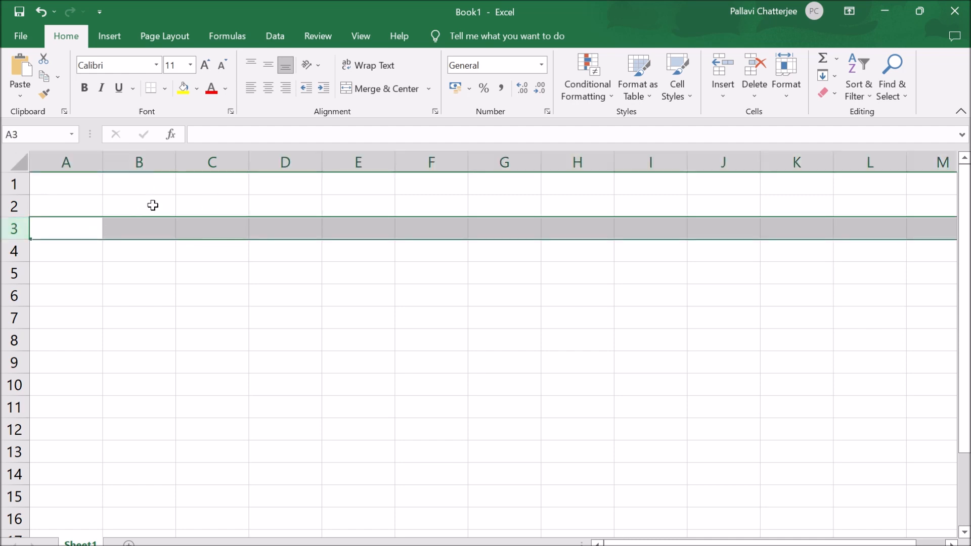
- Show how addresses are formed by selecting column C and cell C3, followed by cell E8
{"action": "left_click", "coordinate": [195, 158]}
{"action": "left_click", "coordinate": [210, 228]}
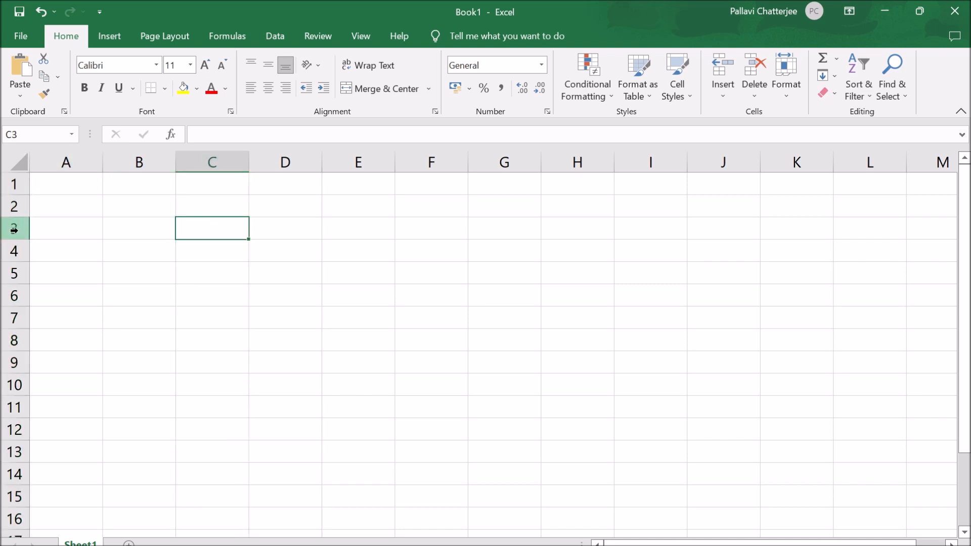
{"action": "left_click", "coordinate": [362, 340]}
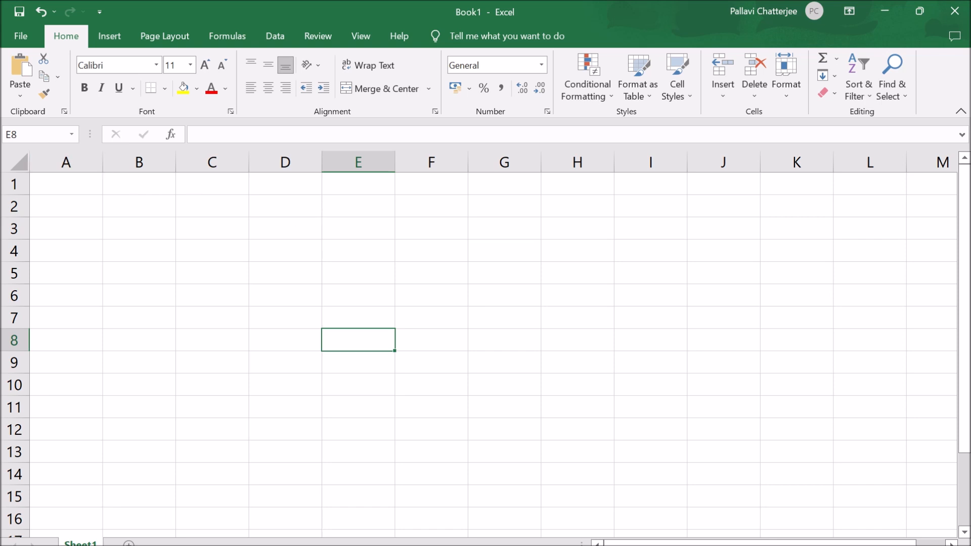
- Move around the sheet from cell E8 and examine the Row and Col values in cells B27 and C27
{"action": "key", "text": "Up"}
{"action": "key", "text": "Right"}
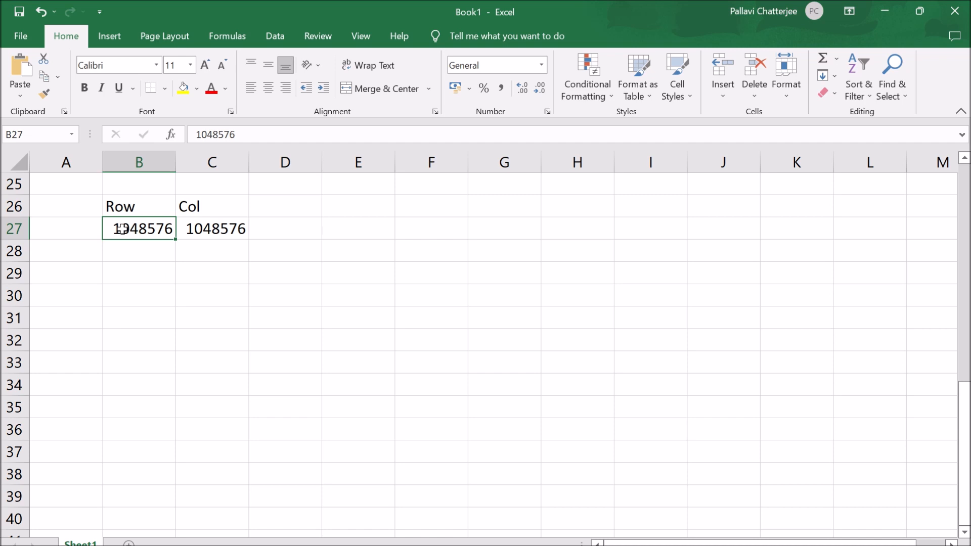
{"action": "left_click", "coordinate": [228, 232]}
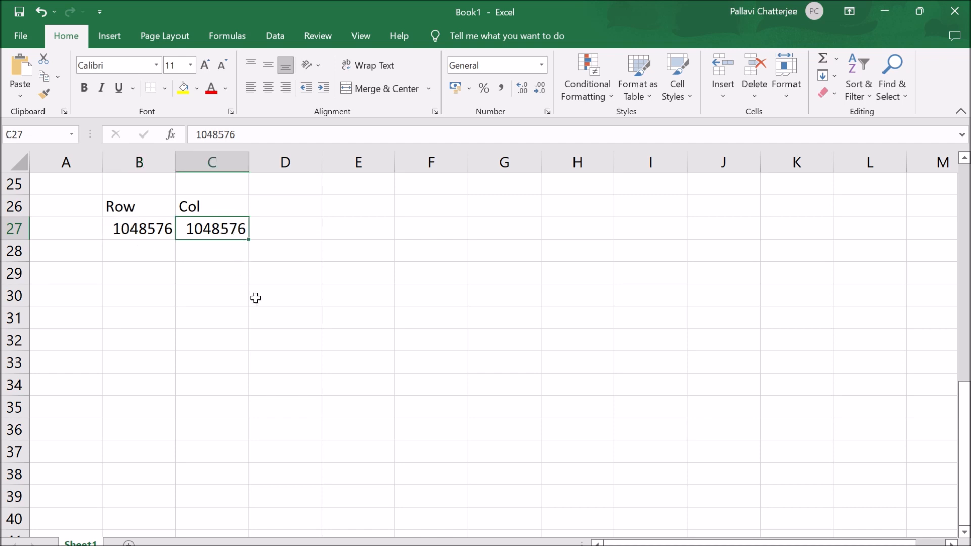
{"action": "scroll", "coordinate": [256, 299], "scroll_direction": "up", "scroll_amount": 8}
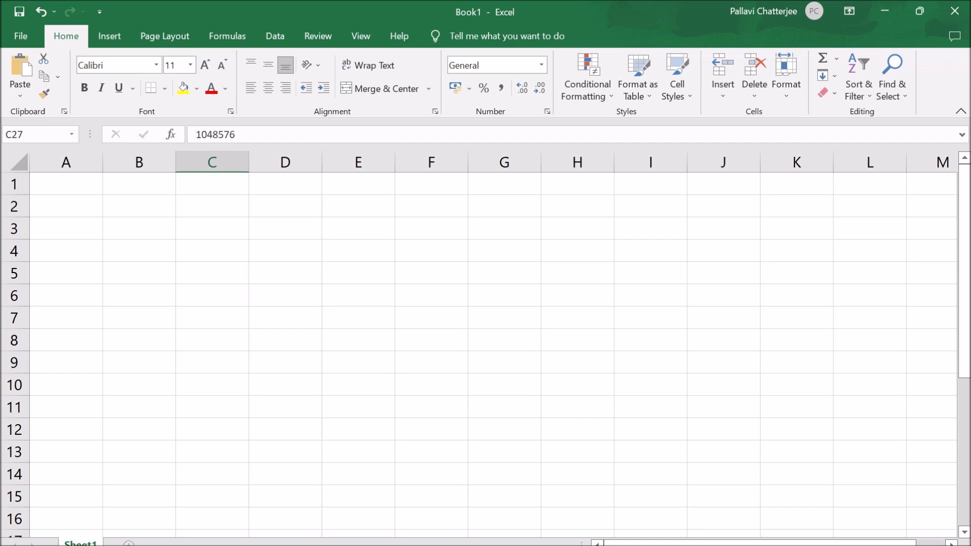
- Add two new worksheets to the workbook and dismiss the accessibility notice
{"action": "left_click", "coordinate": [129, 543]}
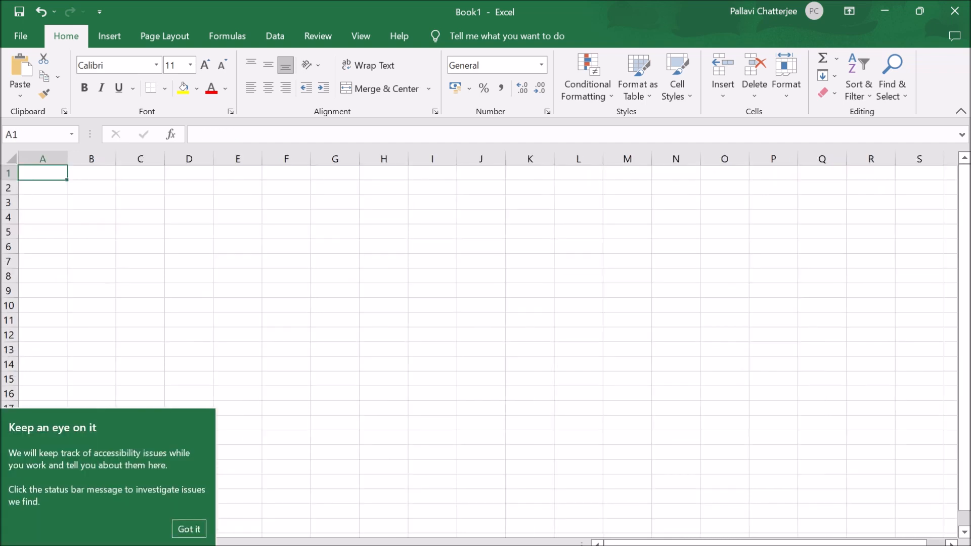
{"action": "left_click", "coordinate": [190, 527]}
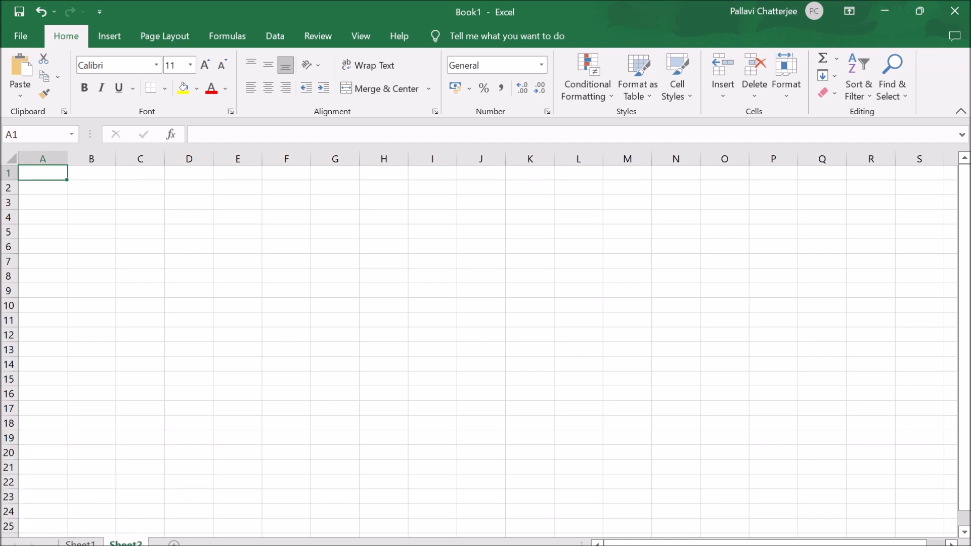
{"action": "left_click", "coordinate": [173, 543]}
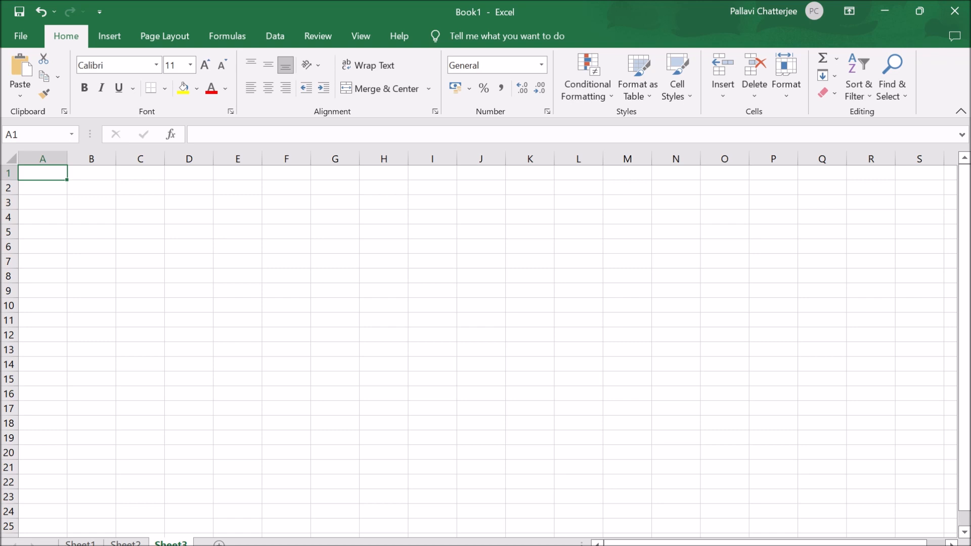
- Rename the worksheet Sheet2 as Abc
{"action": "right_click", "coordinate": [124, 542]}
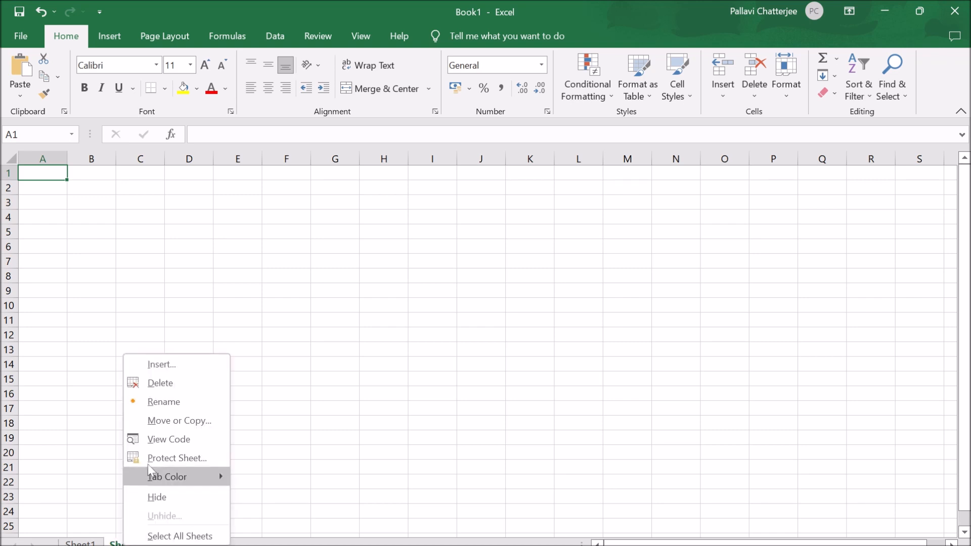
{"action": "right_click", "coordinate": [118, 544]}
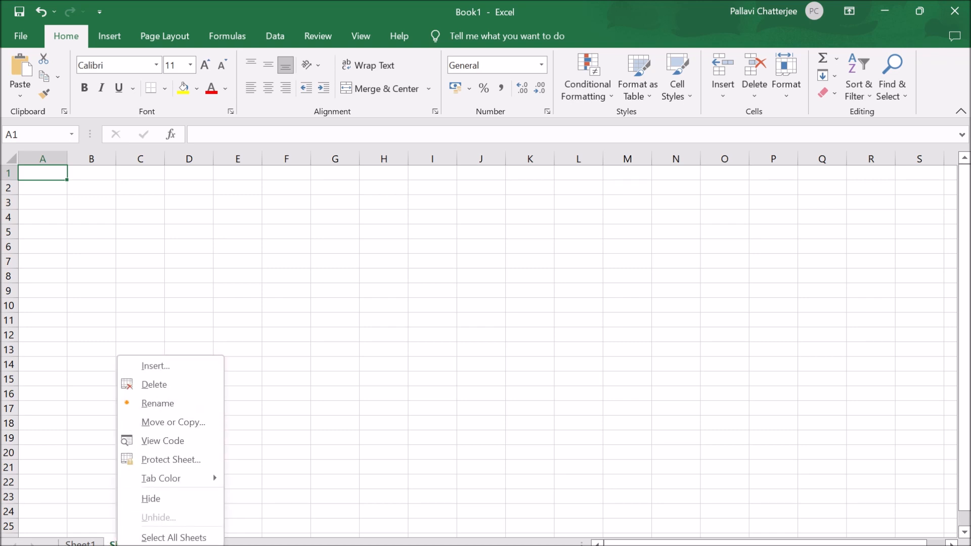
{"action": "left_click", "coordinate": [163, 405]}
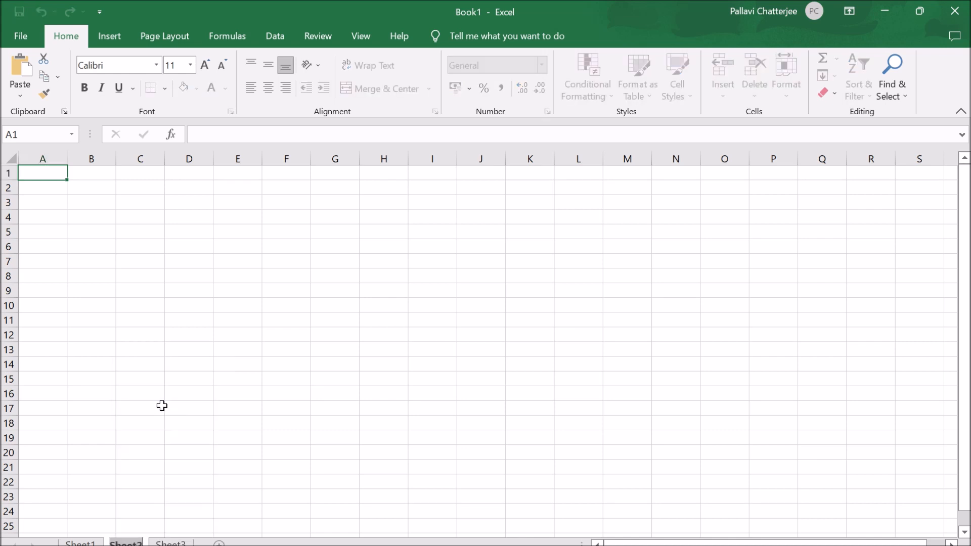
{"action": "type", "text": "Abc"}
{"action": "left_click", "coordinate": [170, 405]}
- Rename the worksheet Sheet3 as XYZ
{"action": "left_click", "coordinate": [156, 543]}
{"action": "right_click", "coordinate": [158, 543]}
{"action": "left_click", "coordinate": [204, 405]}
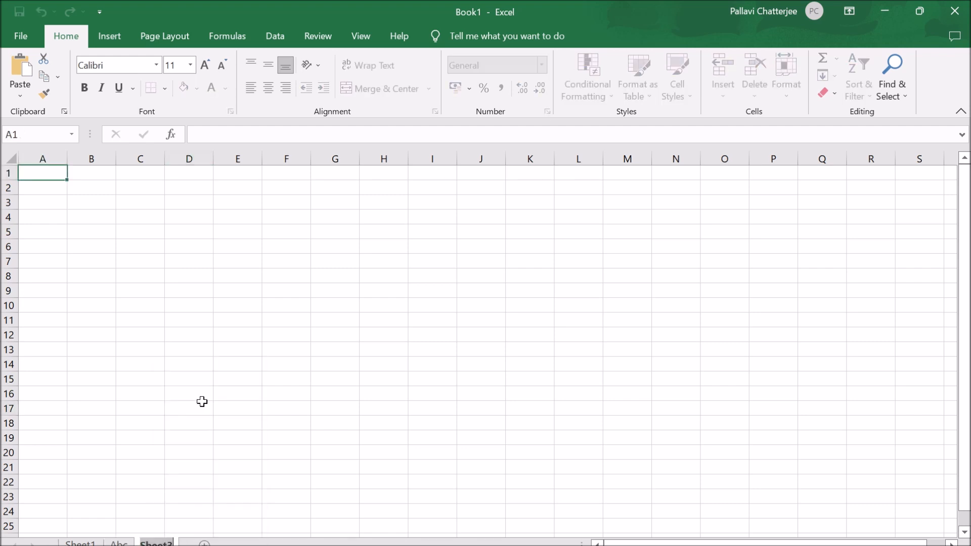
{"action": "type", "text": "xyz"}
{"action": "left_click", "coordinate": [201, 402]}
- Reorder the worksheets so that XYZ sits between Sheet1 and Abc, and return to Sheet1
{"action": "left_click_drag", "start_coordinate": [149, 544], "coordinate": [63, 544]}
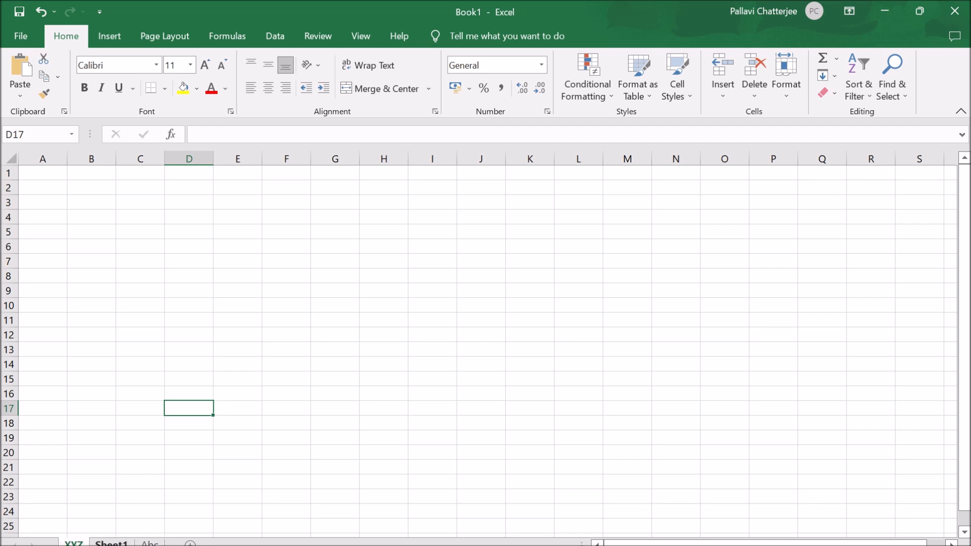
{"action": "left_click_drag", "start_coordinate": [150, 543], "coordinate": [135, 542]}
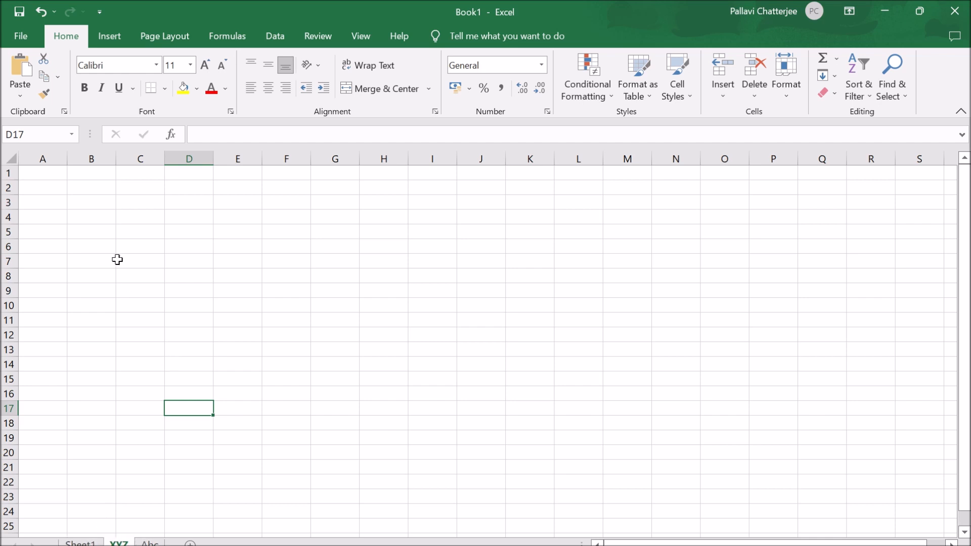
{"action": "left_click", "coordinate": [83, 541]}
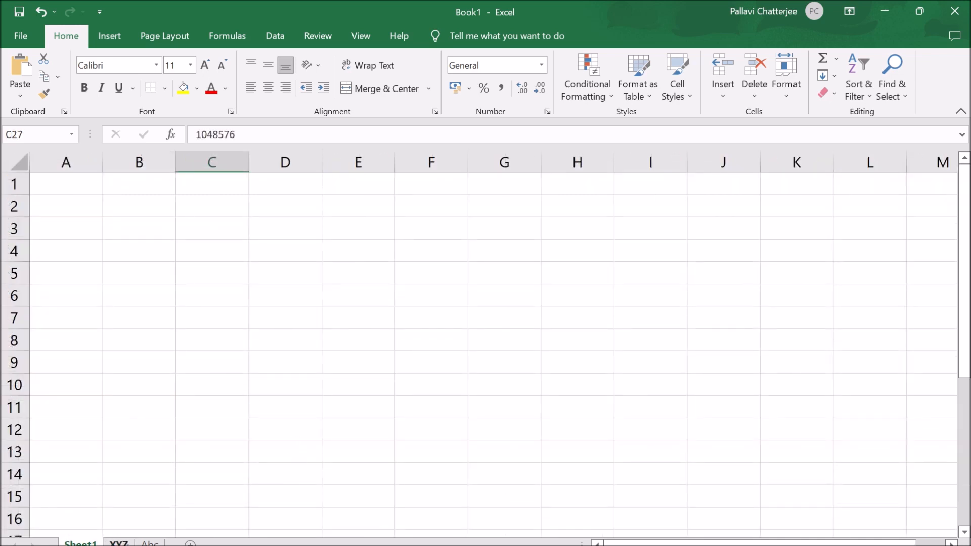
- Enter a person's first name in cell C2 and inspect the entry in the formula bar
{"action": "left_click", "coordinate": [208, 204]}
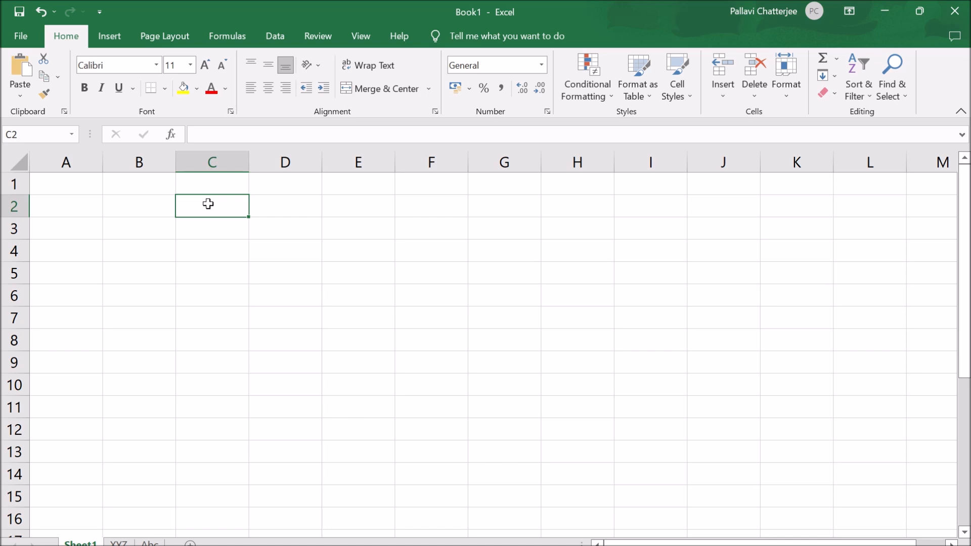
{"action": "type", "text": "Sunil"}
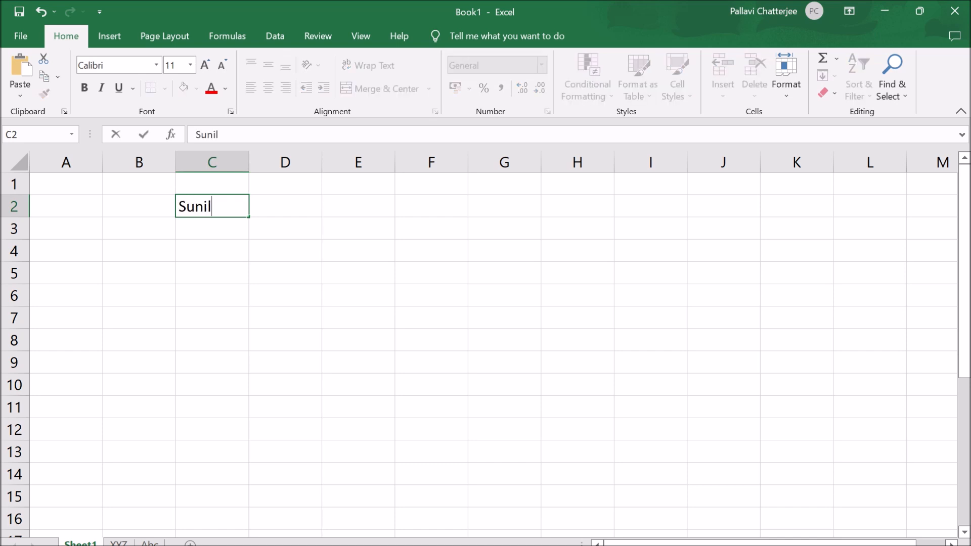
{"action": "left_click", "coordinate": [169, 319]}
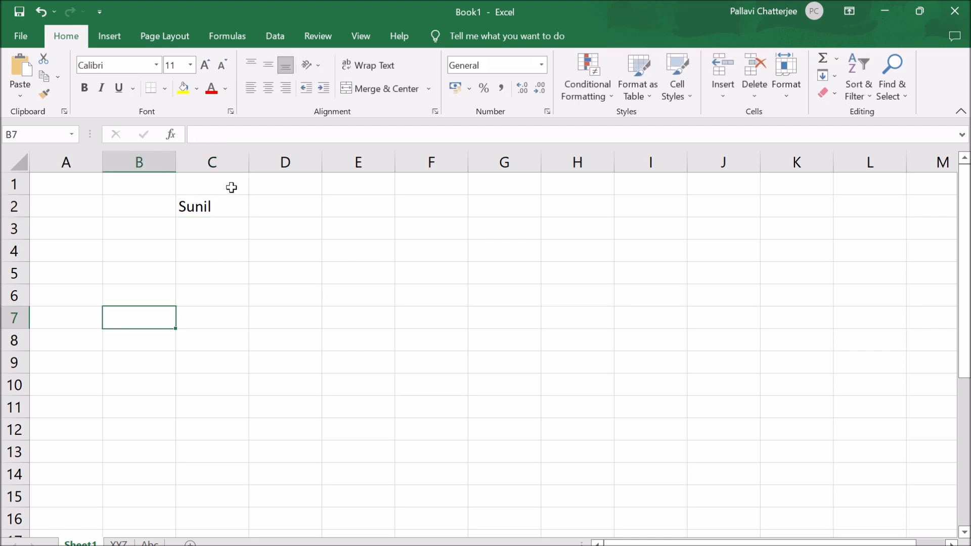
{"action": "left_click", "coordinate": [223, 214]}
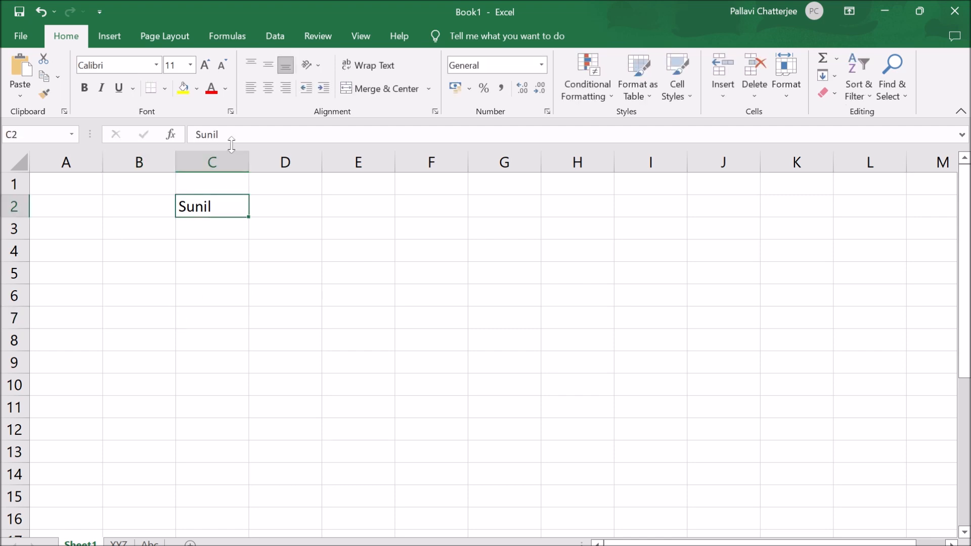
{"action": "left_click_drag", "start_coordinate": [219, 134], "coordinate": [190, 135]}
{"action": "key", "text": "Right"}
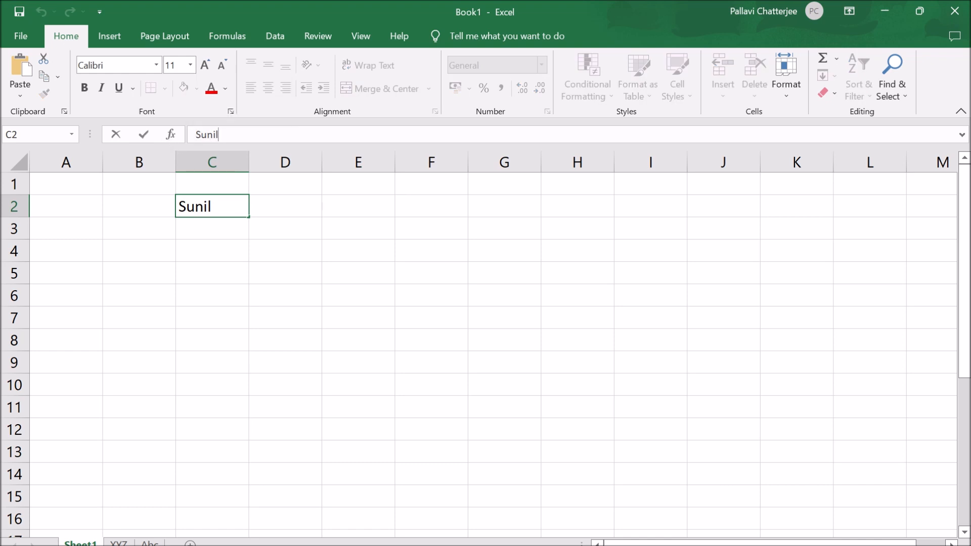
- Enter the text "Table yellow" in cell C4, adding the second word through the formula bar
{"action": "left_click", "coordinate": [211, 251]}
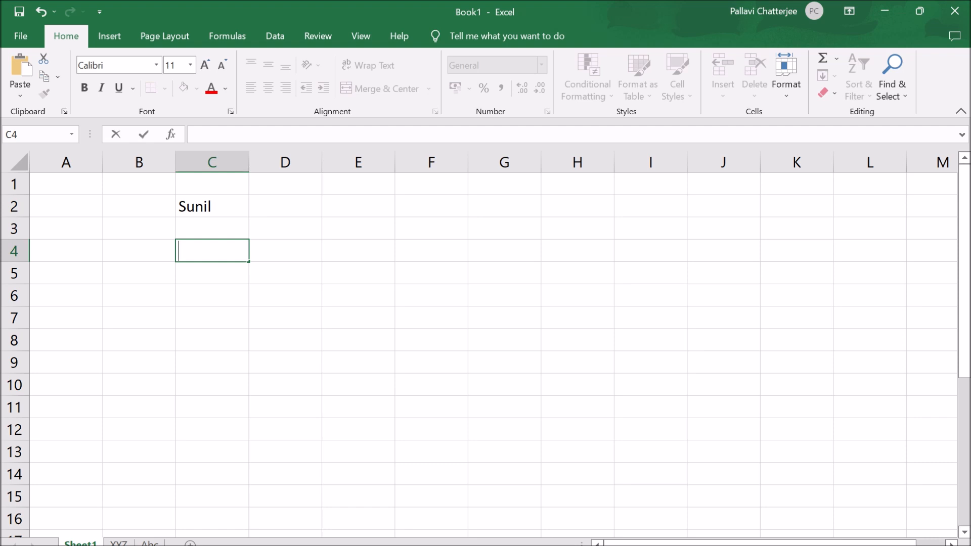
{"action": "type", "text": "Table"}
{"action": "left_click", "coordinate": [223, 134]}
{"action": "type", "text": "yellow"}
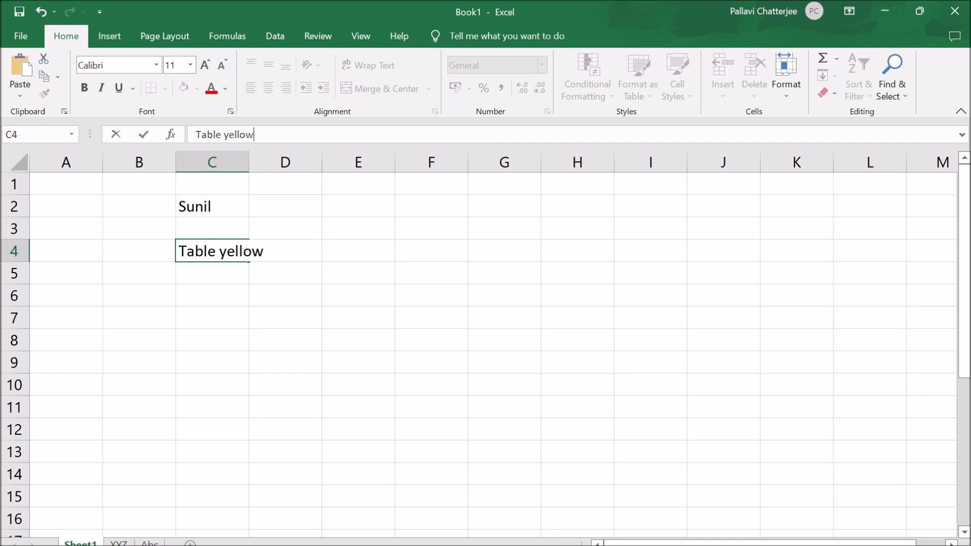
{"action": "left_click", "coordinate": [256, 371]}
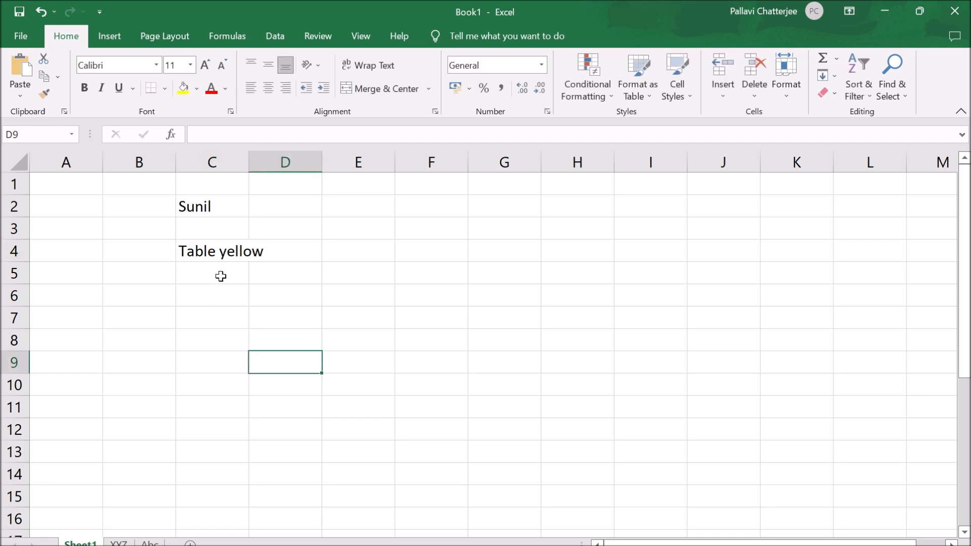
- Select cells C4, C2 and C4 again to compare their contents in the formula bar
{"action": "left_click", "coordinate": [223, 255]}
{"action": "left_click", "coordinate": [219, 208]}
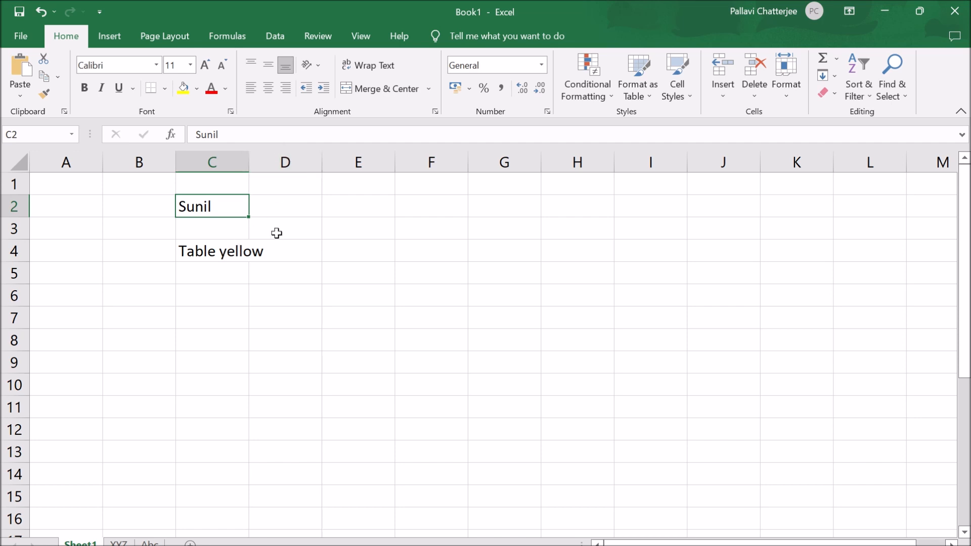
{"action": "left_click", "coordinate": [204, 248]}
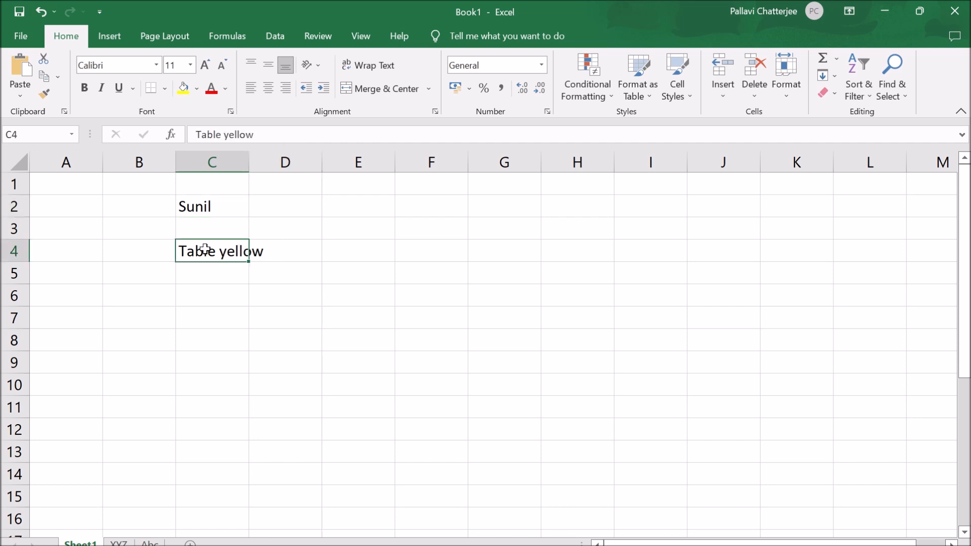
- Enter "fg" as test text in cell D6 and clear the contents of the range C2:D6
{"action": "left_click", "coordinate": [279, 295]}
{"action": "type", "text": "f"}
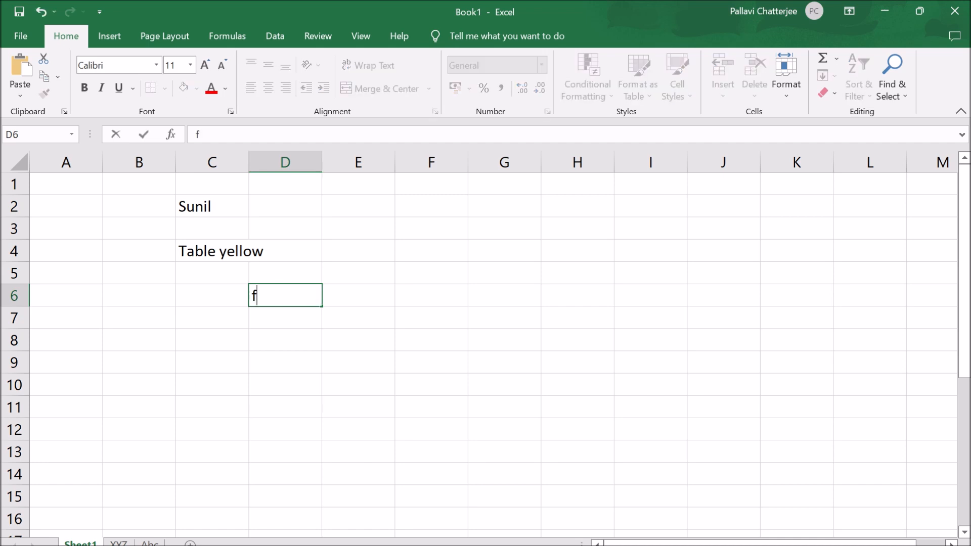
{"action": "type", "text": "g"}
{"action": "left_click_drag", "start_coordinate": [198, 198], "coordinate": [297, 295]}
{"action": "key", "text": "Delete"}
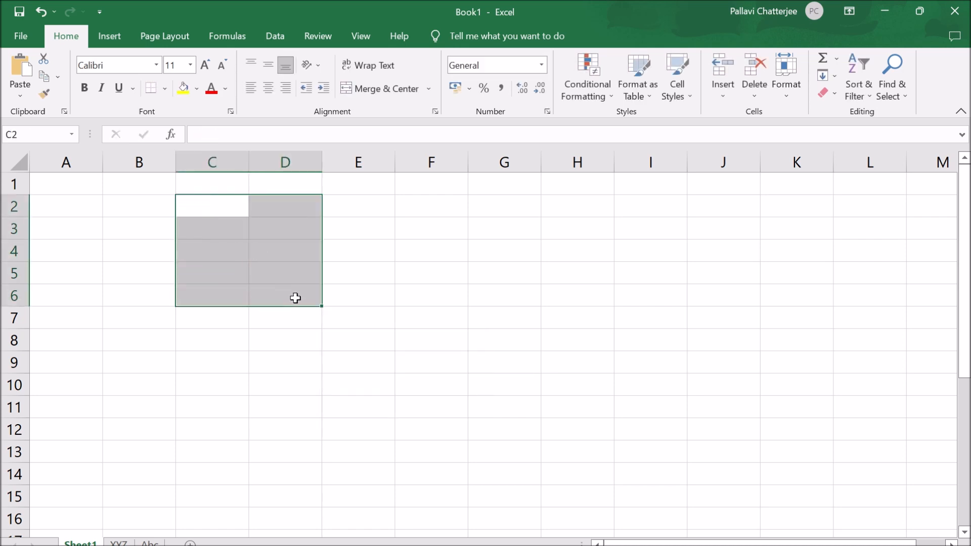
{"action": "left_click", "coordinate": [208, 283]}
- Enter the column headers ID, Name and Monthly Salary in cells A1, B1 and C1, keeping C1 selected
{"action": "left_click", "coordinate": [87, 186]}
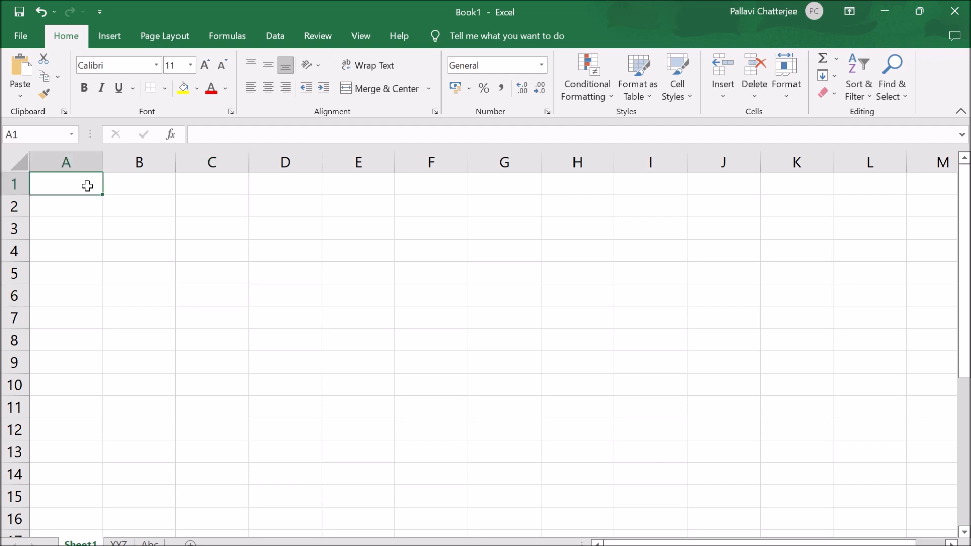
{"action": "type", "text": "ID"}
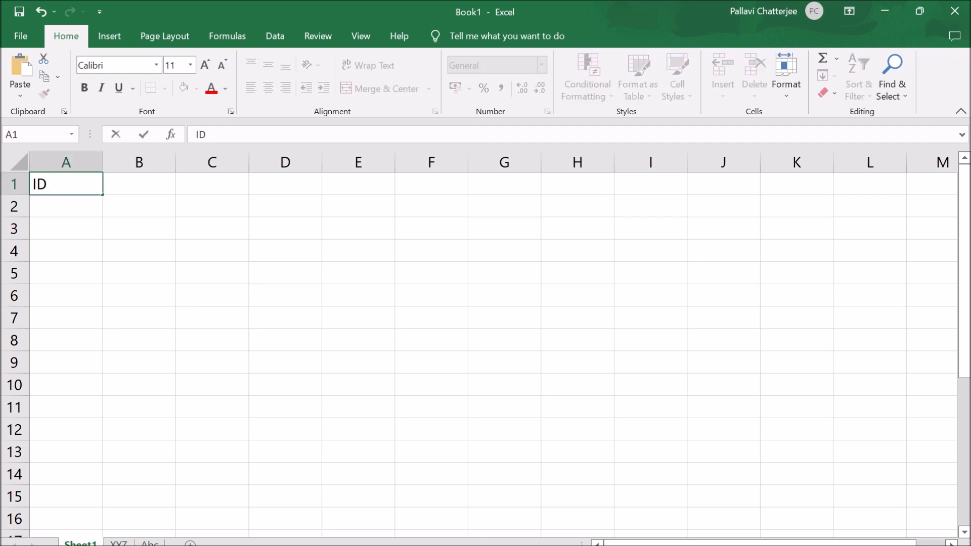
{"action": "key", "text": "Tab"}
{"action": "type", "text": "Name"}
{"action": "key", "text": "Tab"}
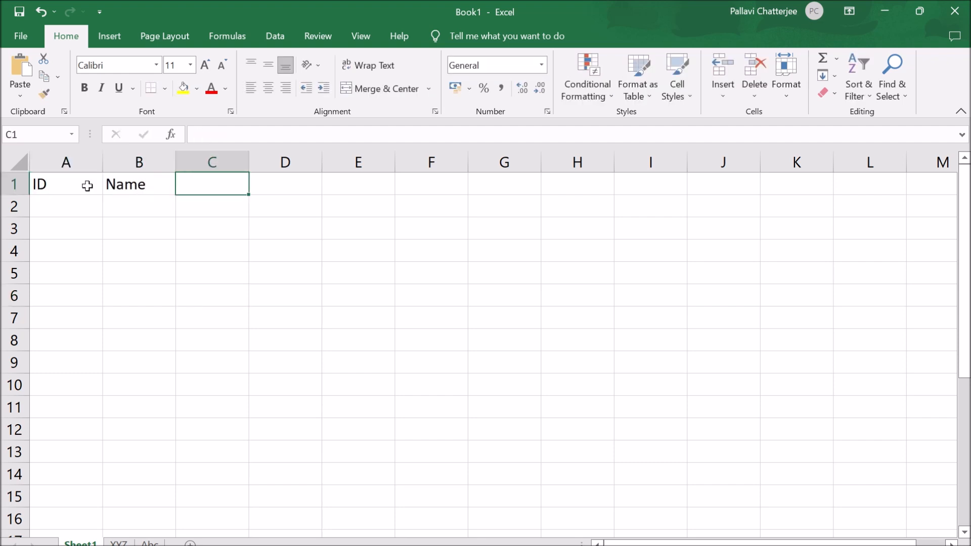
{"action": "type", "text": "Monthly"}
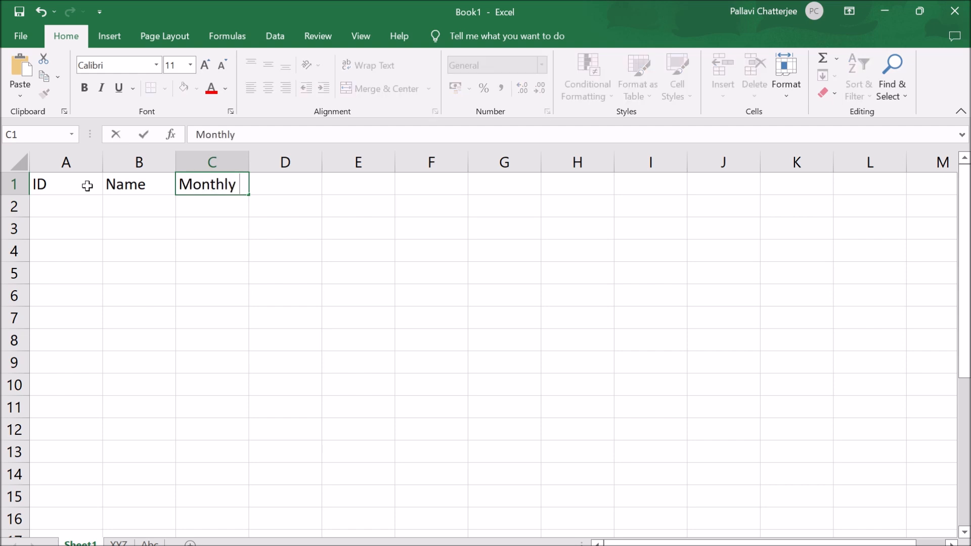
{"action": "type", "text": " Salary"}
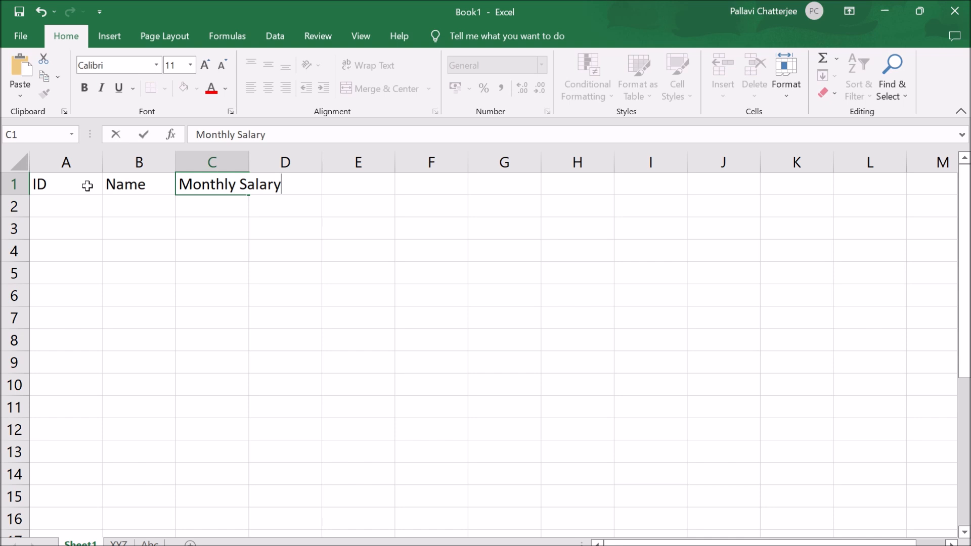
{"action": "key", "text": "ctrl+Return"}
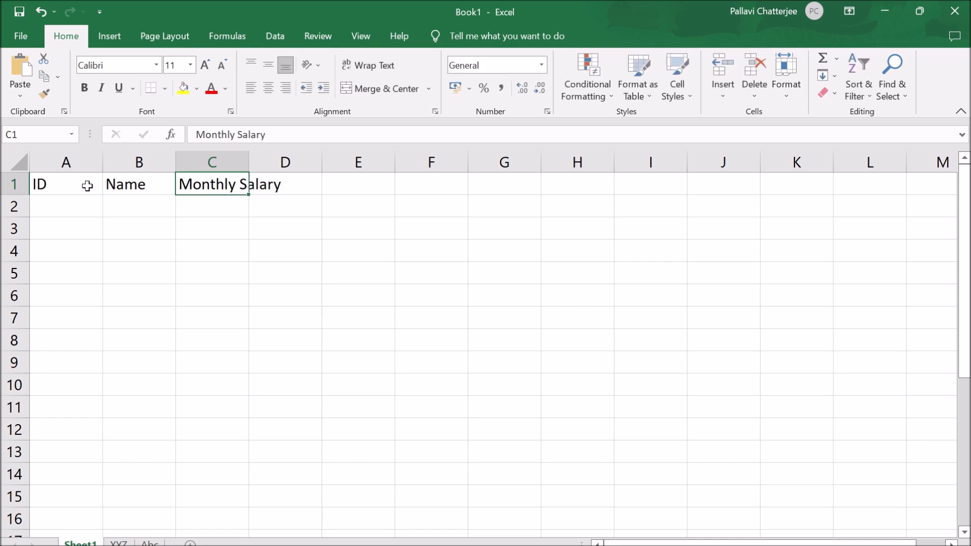
- Move the active cell along row 1 from C1 to F1 and back to D1
{"action": "key", "text": "Right"}
{"action": "key", "text": "Right"}
{"action": "key", "text": "Right"}
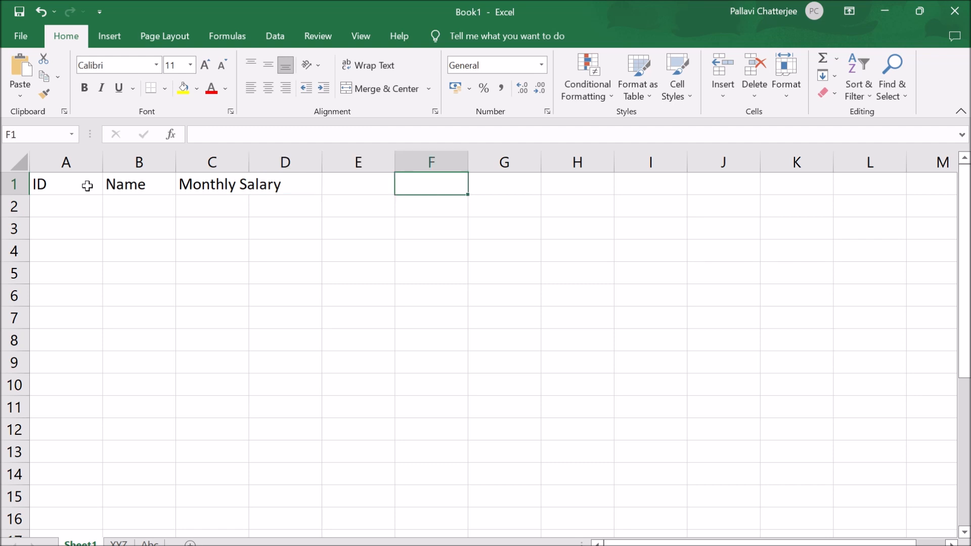
{"action": "key", "text": "Left"}
{"action": "key", "text": "Left"}
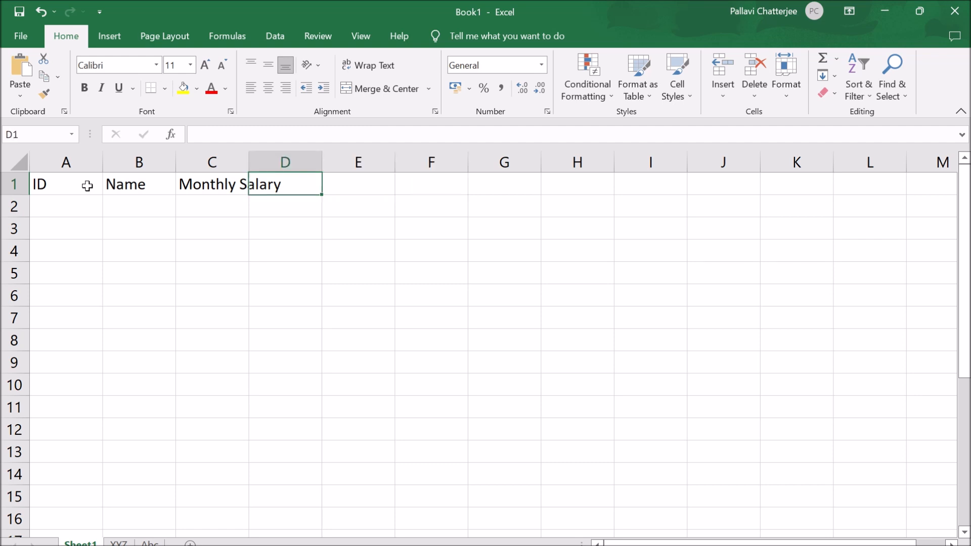
- Move the active cell from D1 to D5, then to B3, and on through row 5 to D3
{"action": "key", "text": "Down"}
{"action": "key", "text": "Down"}
{"action": "key", "text": "Down"}
{"action": "key", "text": "Down"}
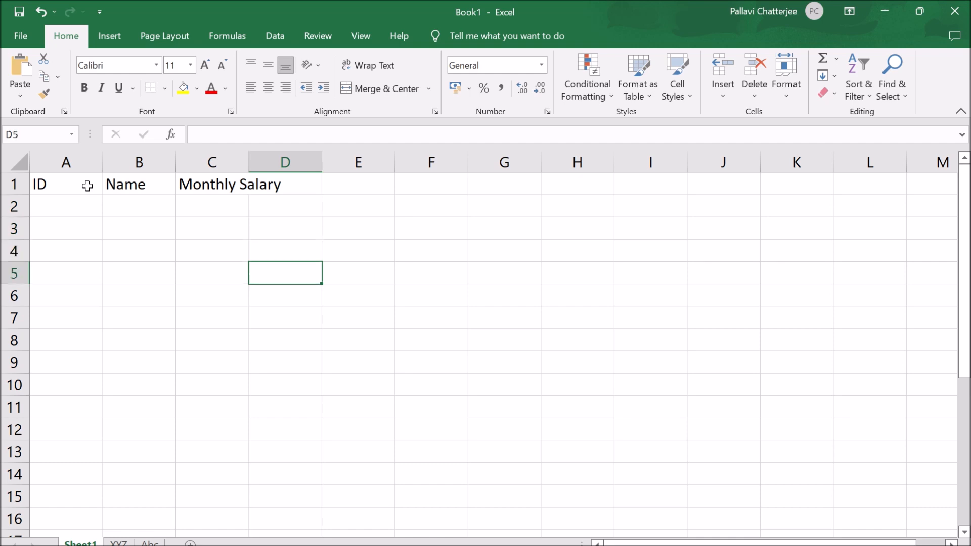
{"action": "key", "text": "Left"}
{"action": "key", "text": "Left"}
{"action": "key", "text": "Up"}
{"action": "key", "text": "Up"}
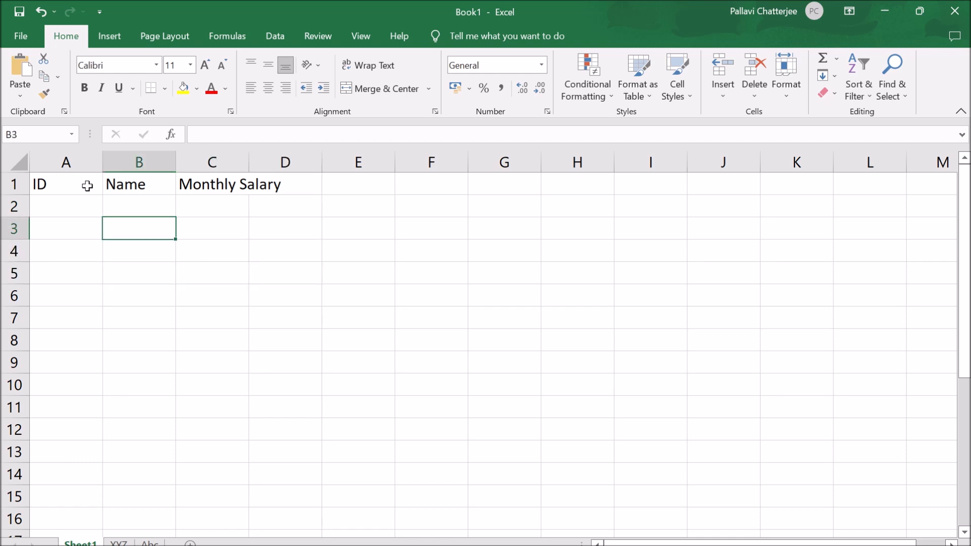
{"action": "key", "text": "Down"}
{"action": "key", "text": "Down"}
{"action": "key", "text": "Right"}
{"action": "key", "text": "Right"}
- Enter the column header Annual Salary in cell D1
{"action": "key", "text": "Up"}
{"action": "key", "text": "Up"}
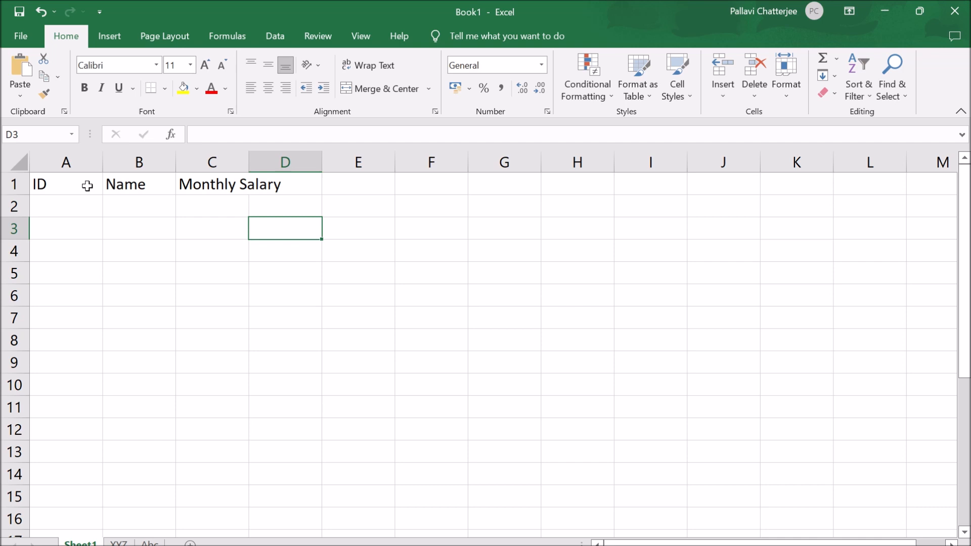
{"action": "key", "text": "Up"}
{"action": "key", "text": "Up"}
{"action": "key", "text": "Right"}
{"action": "key", "text": "Left"}
{"action": "key", "text": "Left"}
{"action": "key", "text": "Right"}
{"action": "type", "text": "Annual Salary"}
{"action": "left_click", "coordinate": [87, 208]}
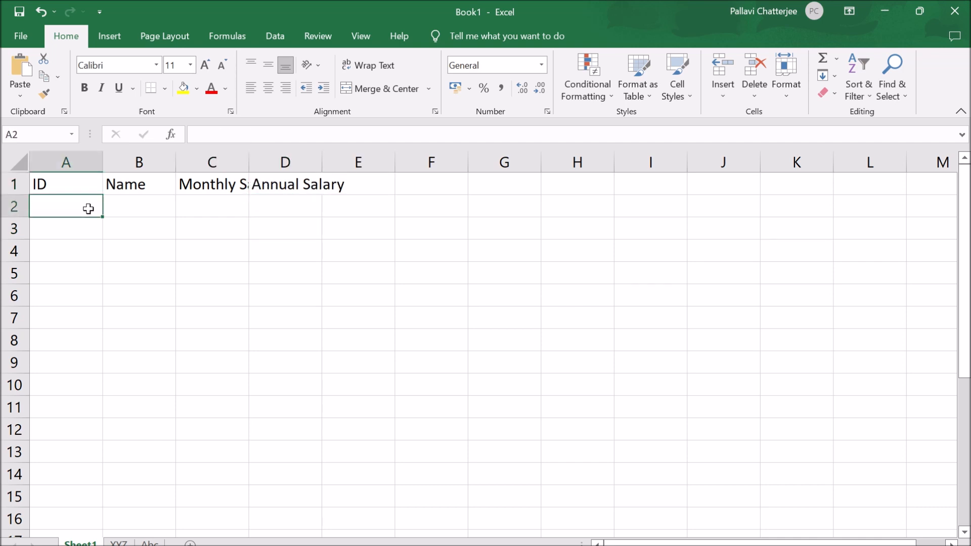
- Compare the full header text of cells C1 and D1 in the formula bar, ending on C1
{"action": "left_click", "coordinate": [236, 187]}
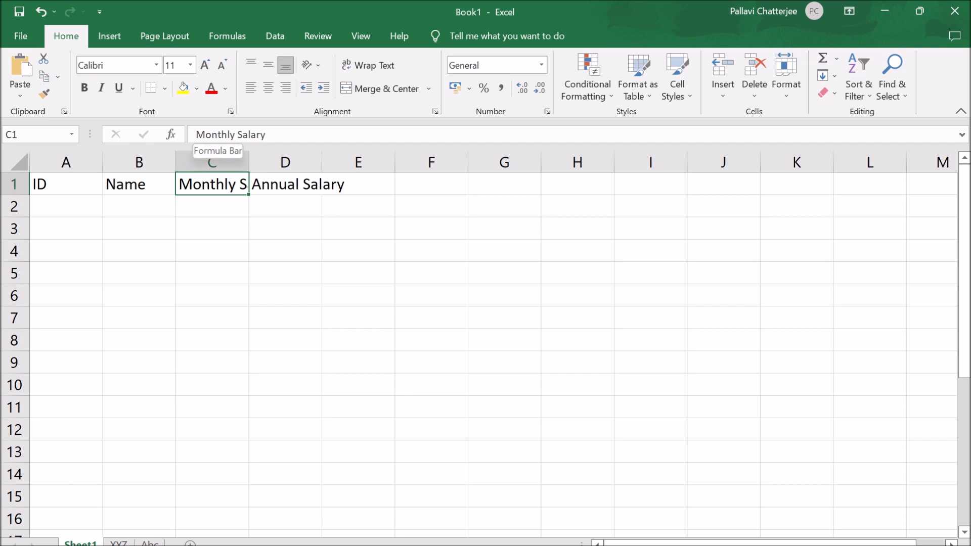
{"action": "left_click", "coordinate": [297, 191]}
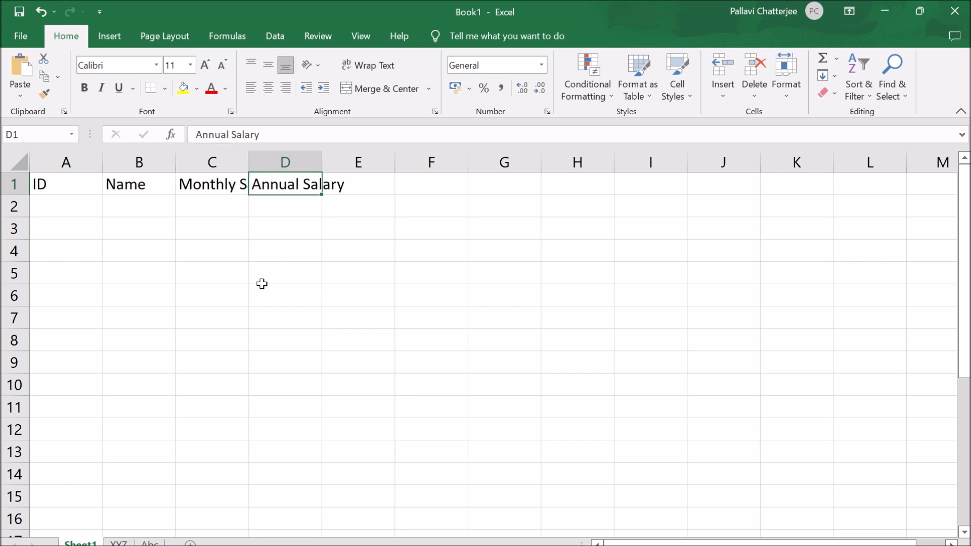
{"action": "left_click", "coordinate": [234, 186]}
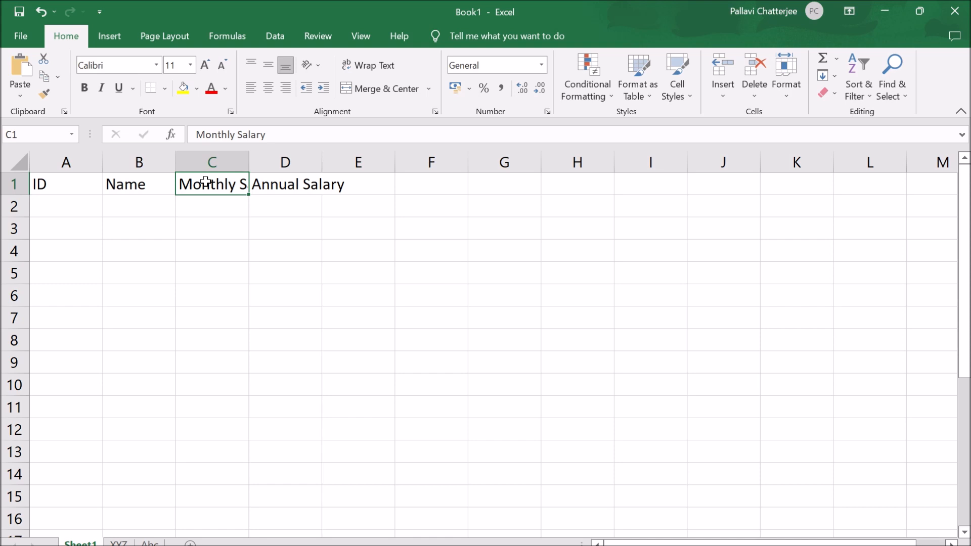
- AutoFit the width of column C to its header and undo the resizing
{"action": "double_click", "coordinate": [248, 164]}
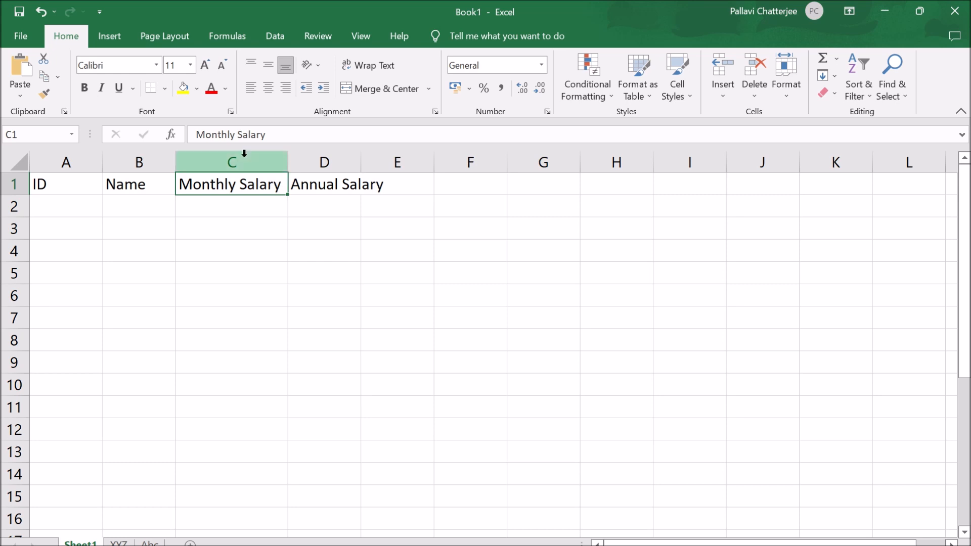
{"action": "left_click", "coordinate": [42, 15]}
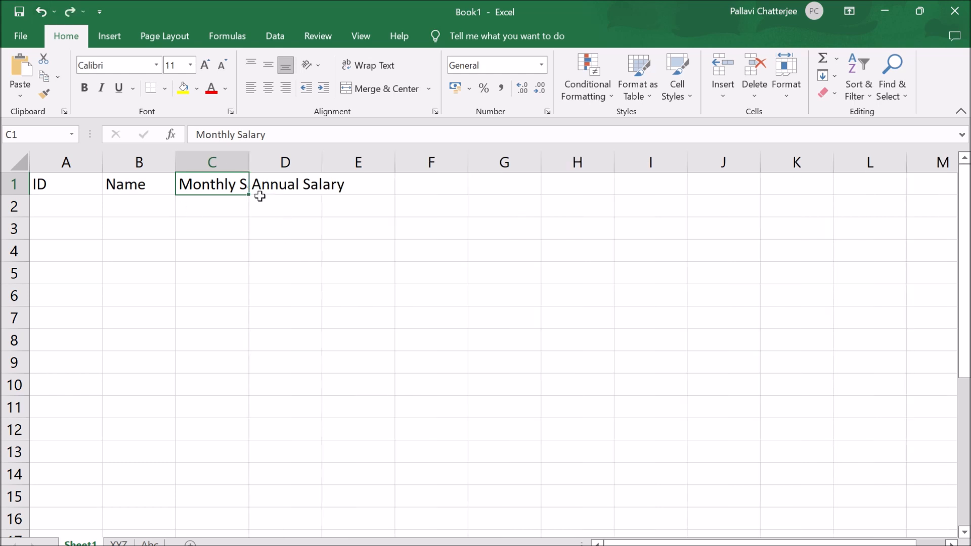
- Widen columns C and D manually so the Monthly Salary and Annual Salary headers fit
{"action": "left_click_drag", "start_coordinate": [249, 161], "coordinate": [293, 161]}
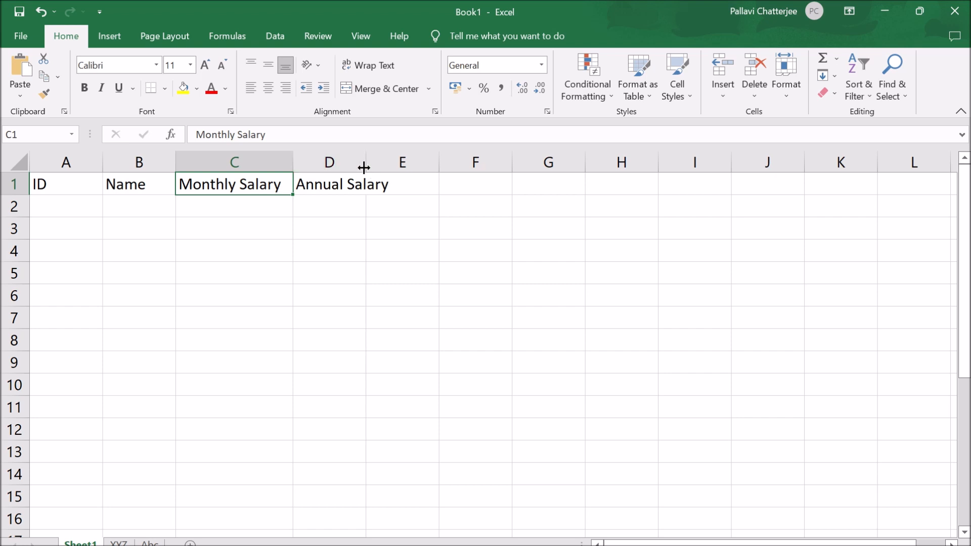
{"action": "left_click_drag", "start_coordinate": [365, 165], "coordinate": [406, 164]}
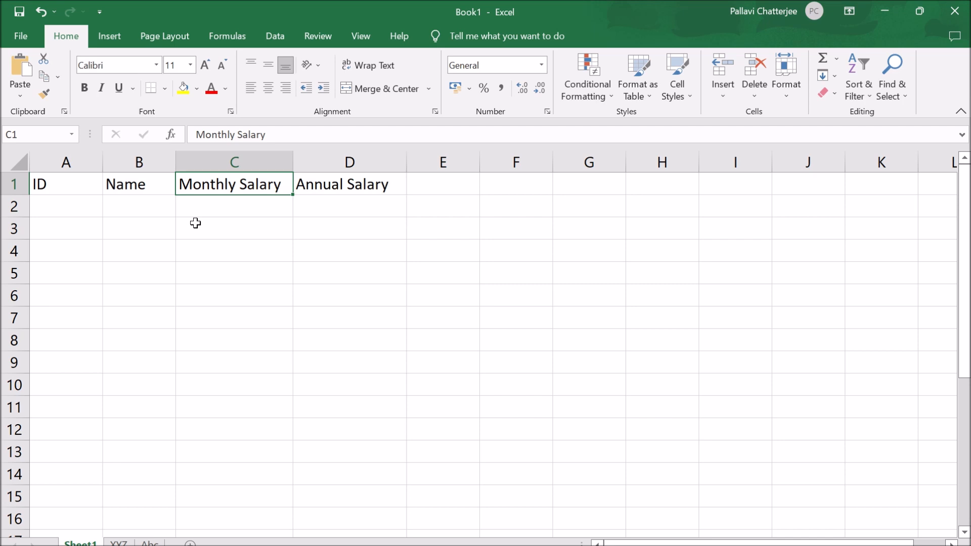
- Overwrite the header in D1 with "Test" and undo the replacement
{"action": "left_click", "coordinate": [354, 188]}
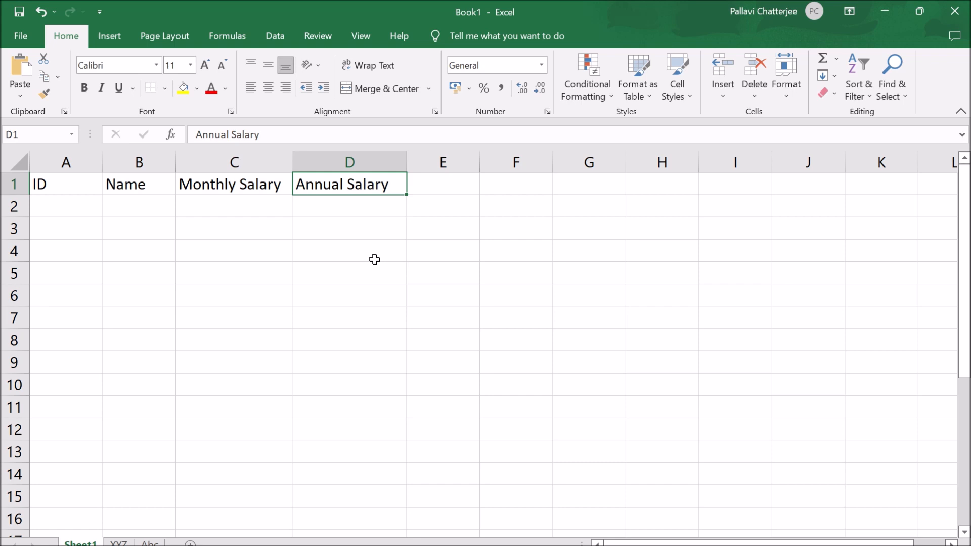
{"action": "type", "text": "Test"}
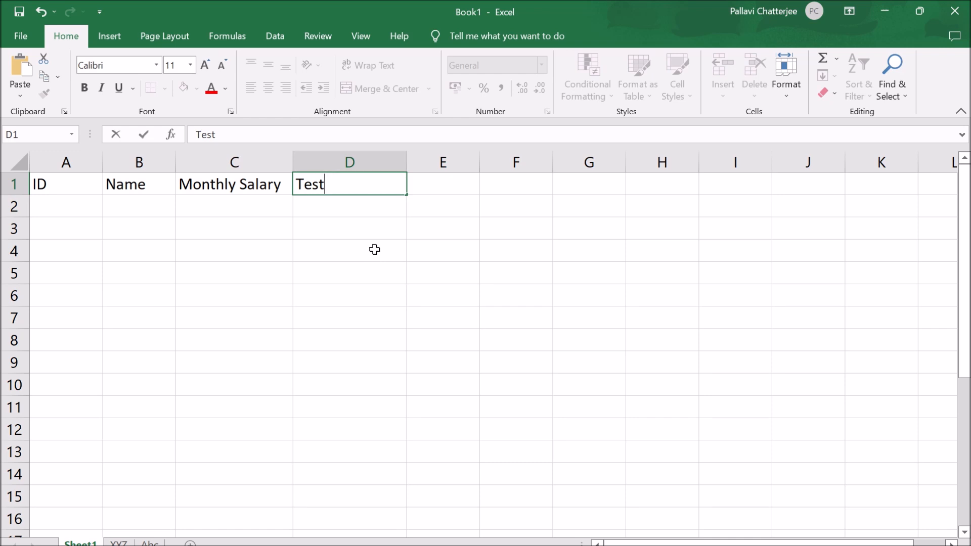
{"action": "key", "text": "ctrl+z"}
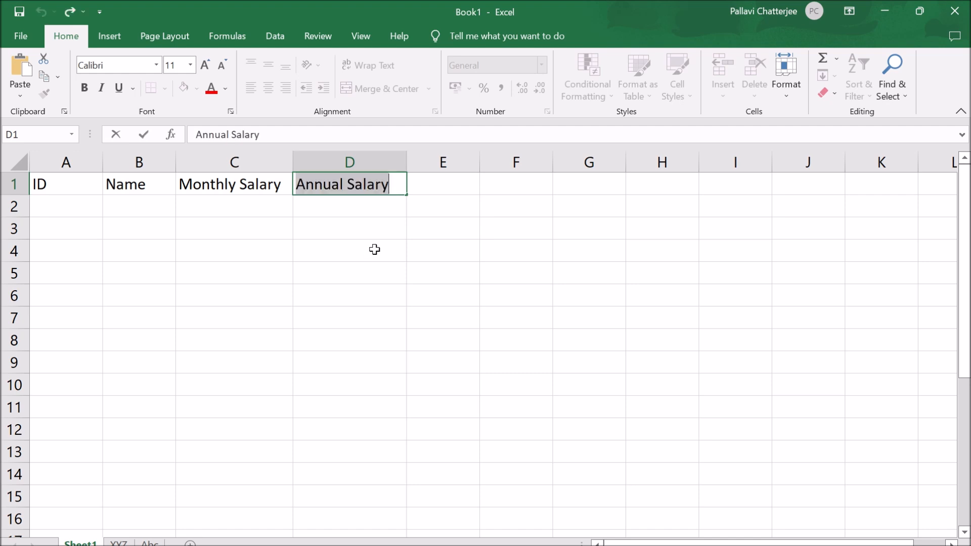
{"action": "left_click", "coordinate": [374, 249]}
- Append "Test" to the Annual Salary header by editing directly inside cell D1
{"action": "left_click", "coordinate": [377, 185]}
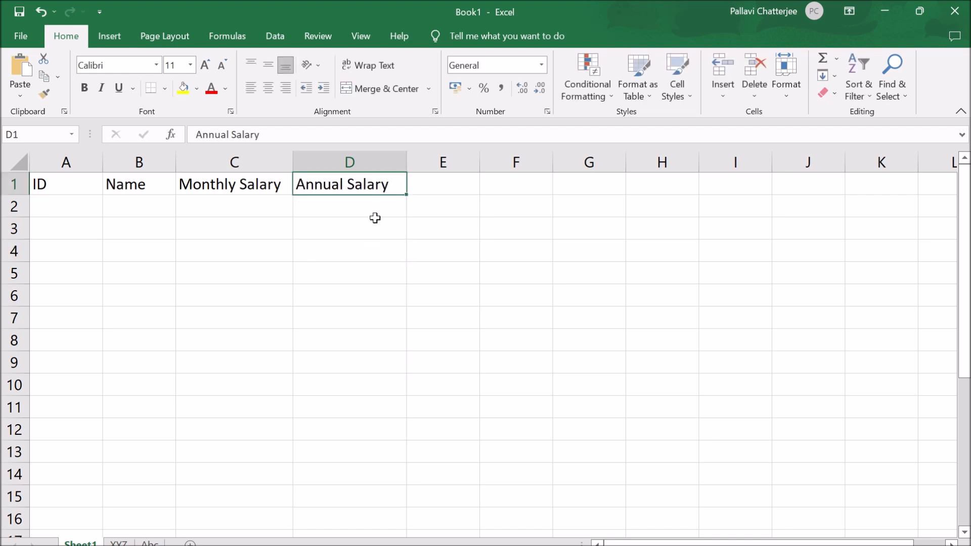
{"action": "key", "text": "F2"}
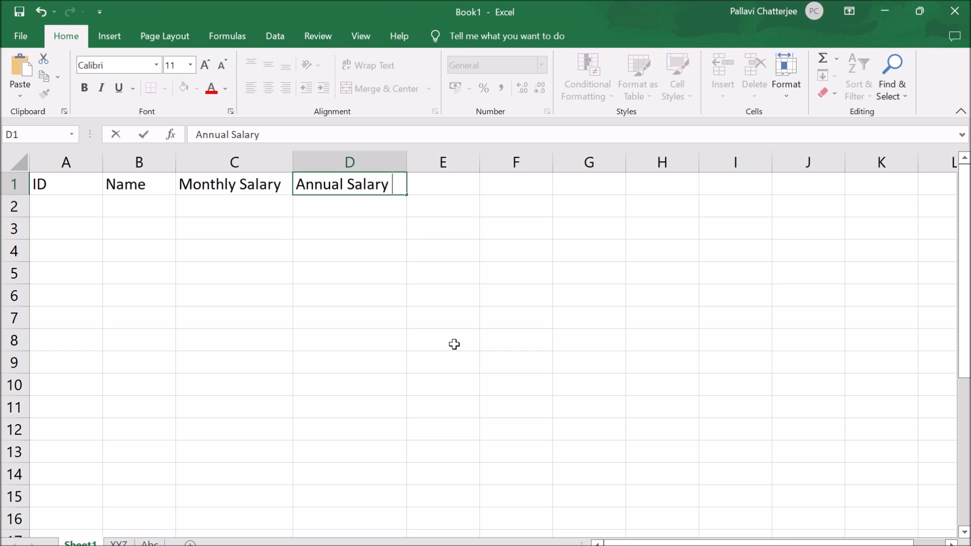
{"action": "type", "text": "Test"}
{"action": "left_click", "coordinate": [454, 344]}
- Replace the whole content of D1 with "Test" once more and undo that entry
{"action": "left_click", "coordinate": [376, 183]}
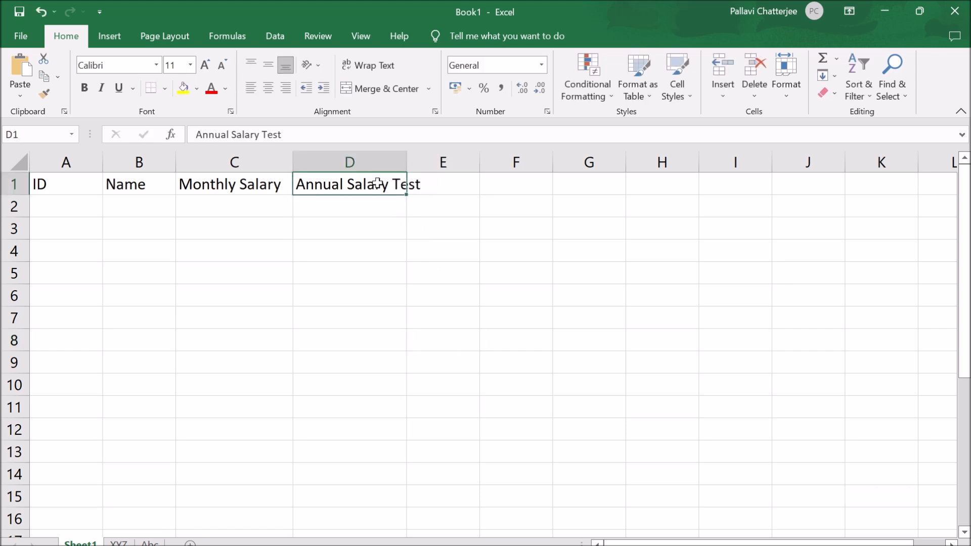
{"action": "type", "text": "Test"}
{"action": "key", "text": "ctrl+z"}
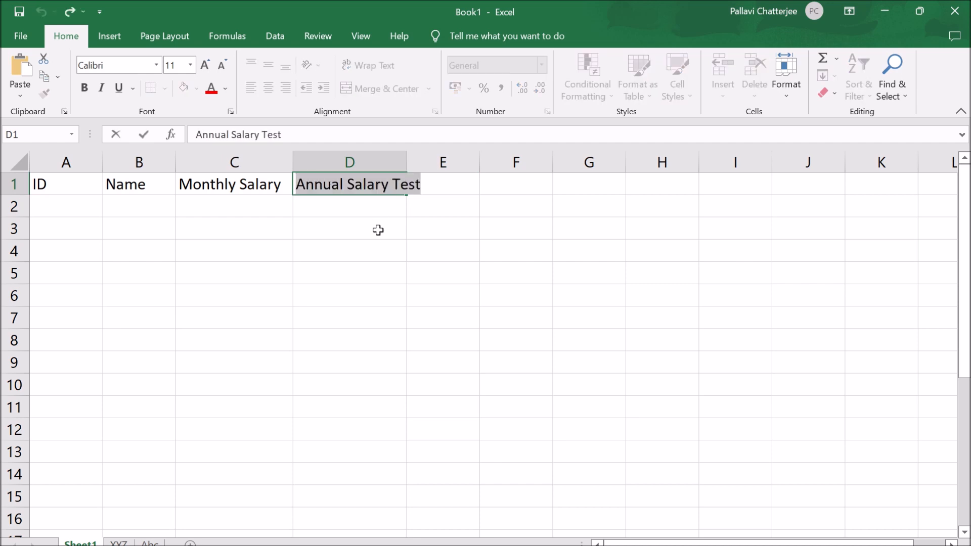
- Remove the word "Test" from the end of the header in D1, leaving Annual Salary
{"action": "double_click", "coordinate": [389, 184]}
{"action": "key", "text": "Delete"}
{"action": "key", "text": "Delete"}
{"action": "key", "text": "Delete"}
{"action": "key", "text": "Delete"}
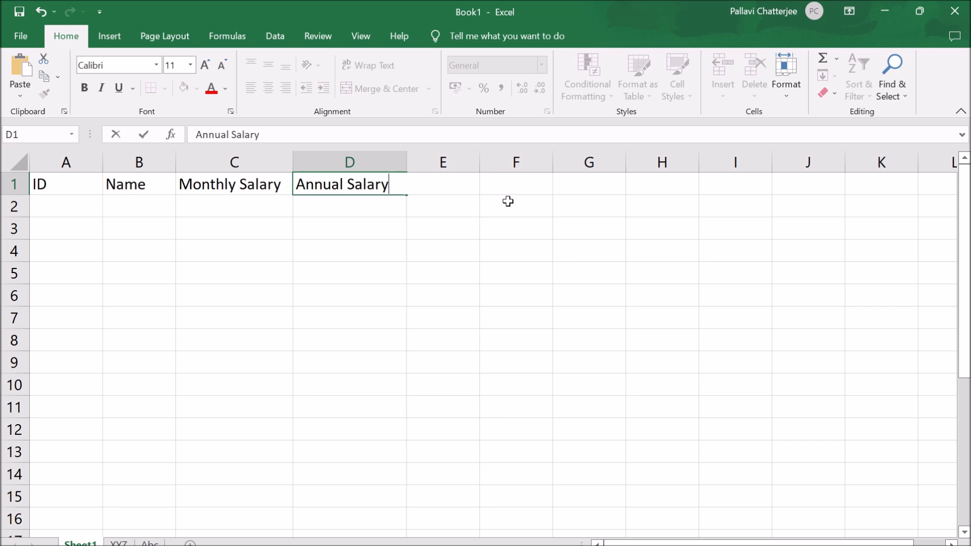
{"action": "left_click", "coordinate": [340, 303]}
- Append "Test" to the Annual Salary header of D1 through the formula bar
{"action": "left_click", "coordinate": [363, 185]}
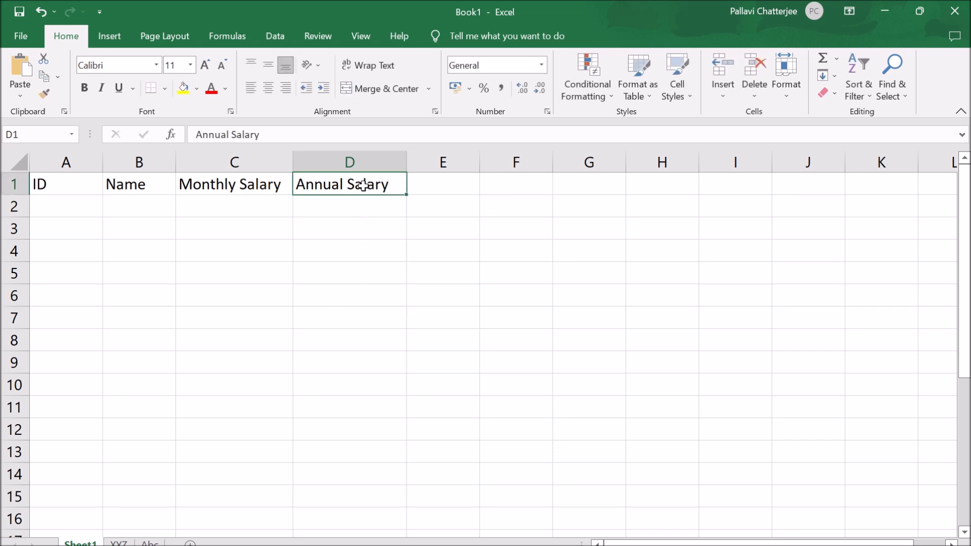
{"action": "left_click", "coordinate": [260, 134]}
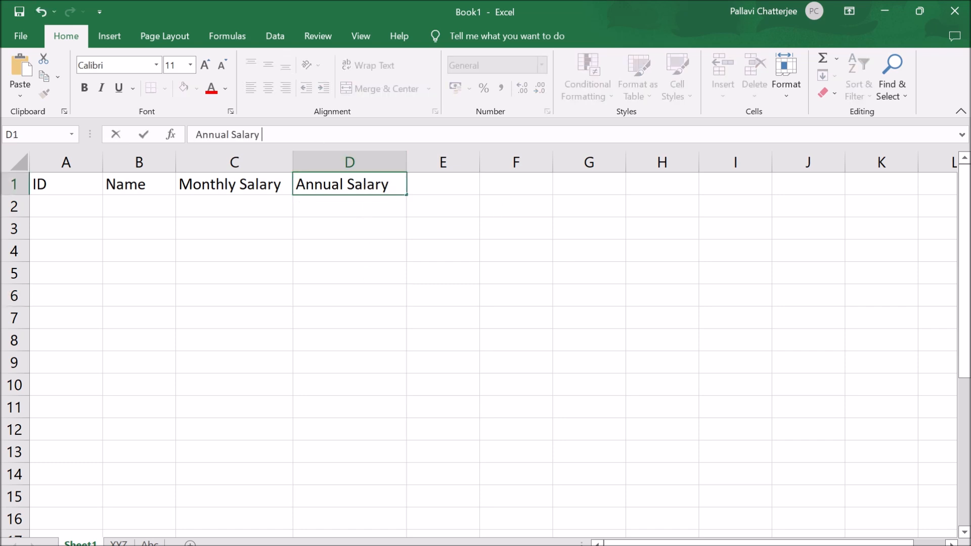
{"action": "type", "text": "Test"}
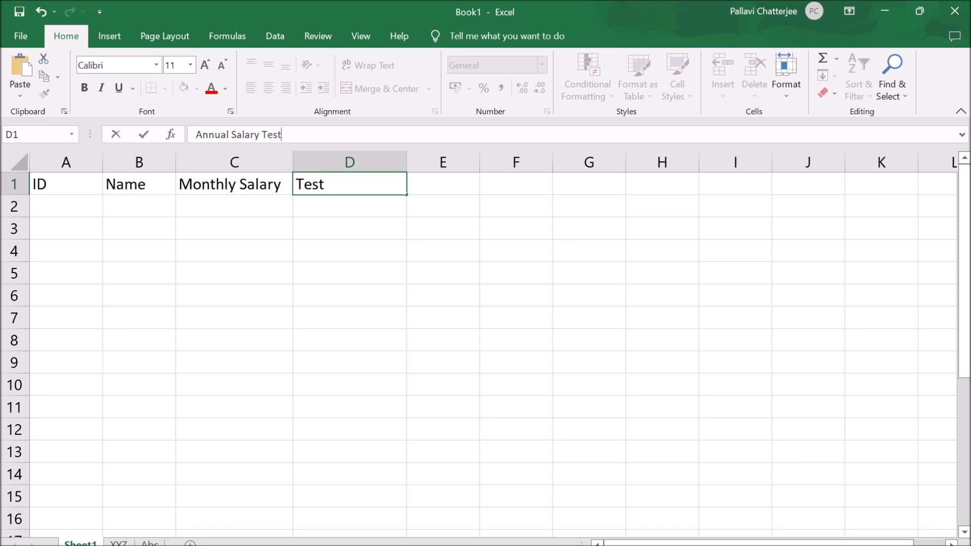
{"action": "left_click", "coordinate": [352, 368]}
{"action": "left_click", "coordinate": [356, 187]}
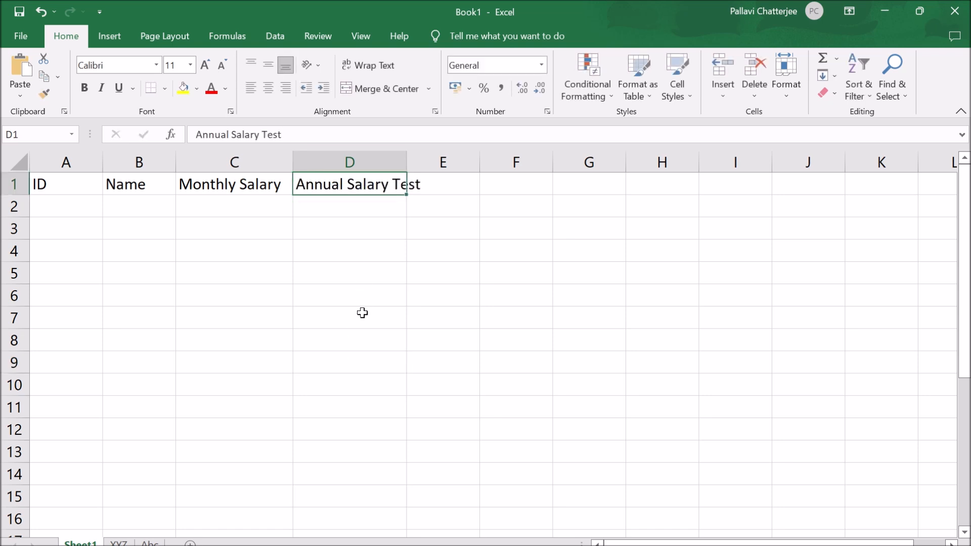
- Delete the appended "Test" inside cell D1 to restore the Annual Salary header, finishing with cell C7 selected
{"action": "double_click", "coordinate": [389, 185]}
{"action": "key", "text": "Delete"}
{"action": "key", "text": "Delete"}
{"action": "key", "text": "Delete"}
{"action": "key", "text": "Delete"}
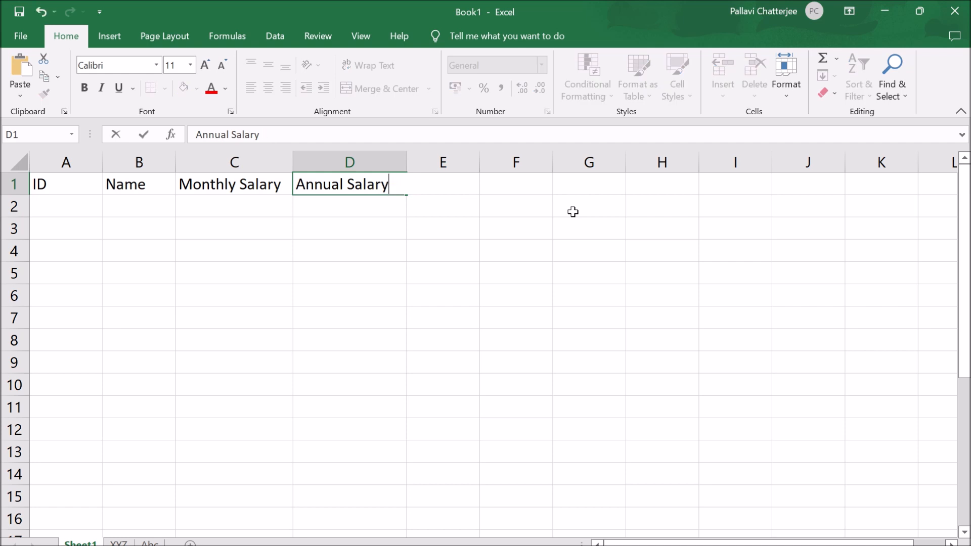
{"action": "left_click_drag", "start_coordinate": [66, 184], "coordinate": [281, 186]}
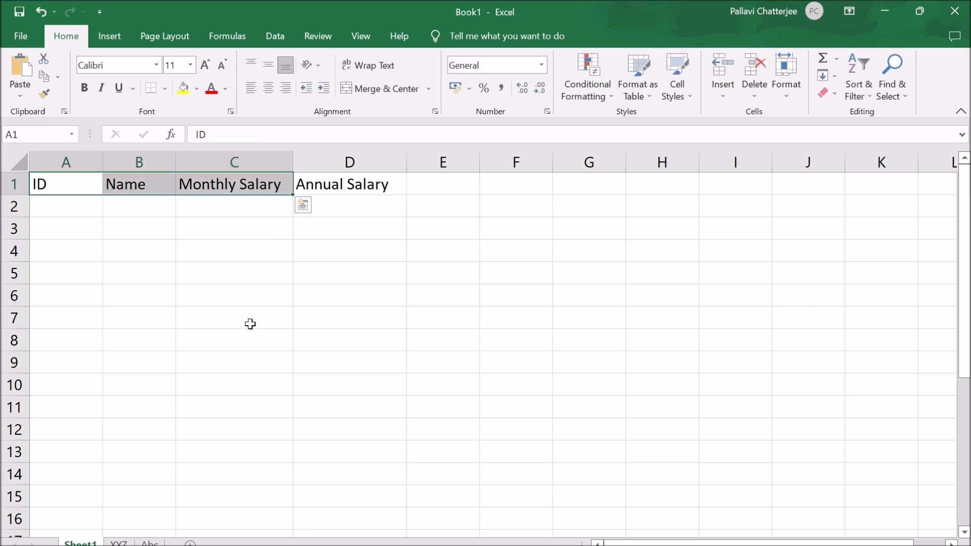
{"action": "left_click", "coordinate": [249, 323]}
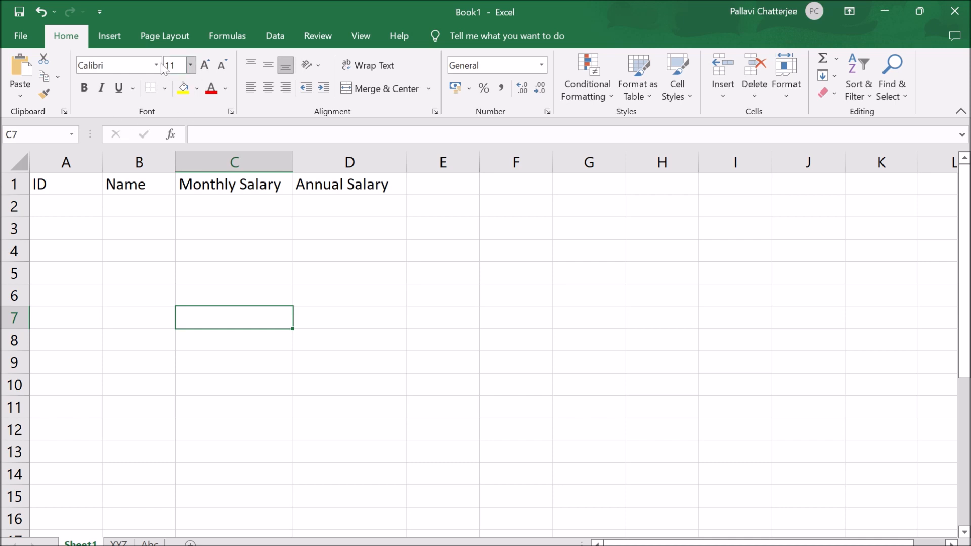
- Set the font size of the ID header in A1 to 22
{"action": "left_click", "coordinate": [65, 189]}
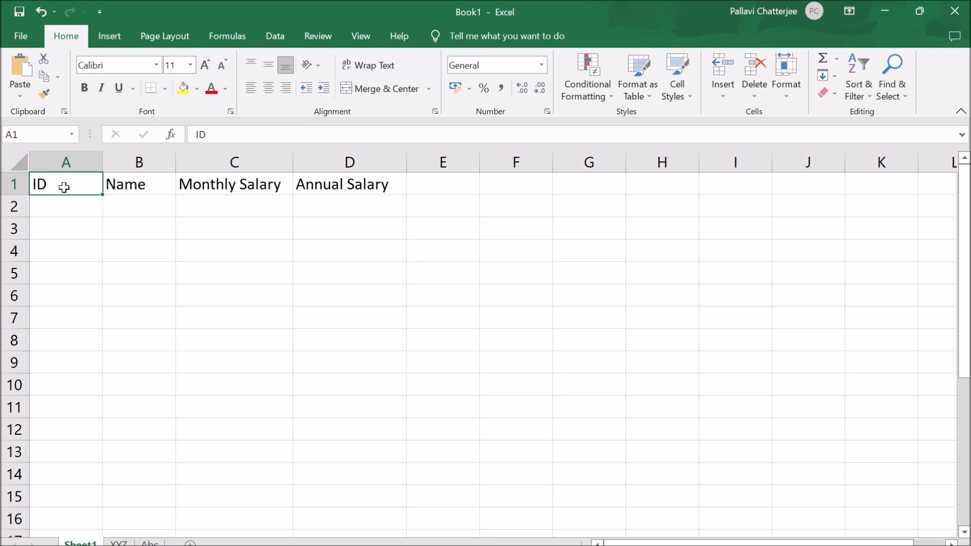
{"action": "left_click", "coordinate": [190, 65]}
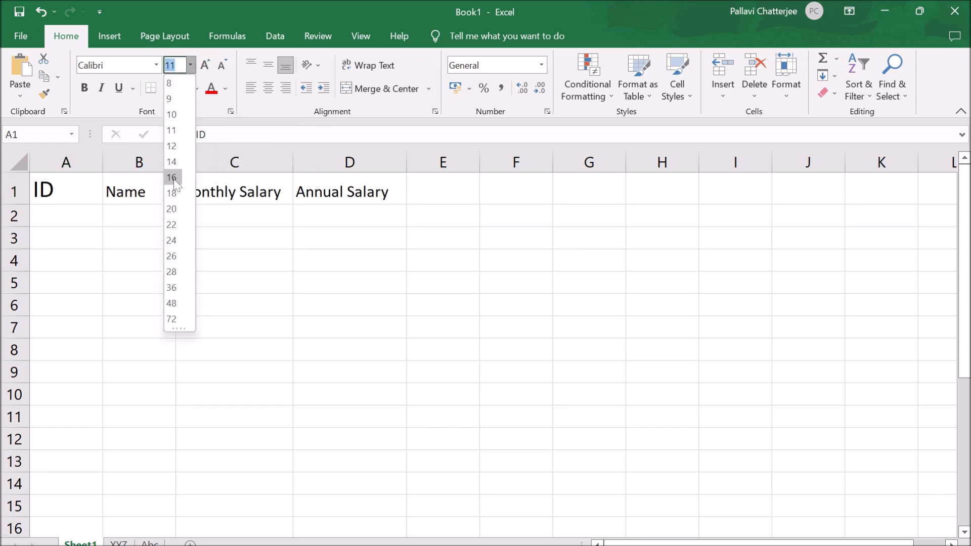
{"action": "left_click", "coordinate": [172, 225]}
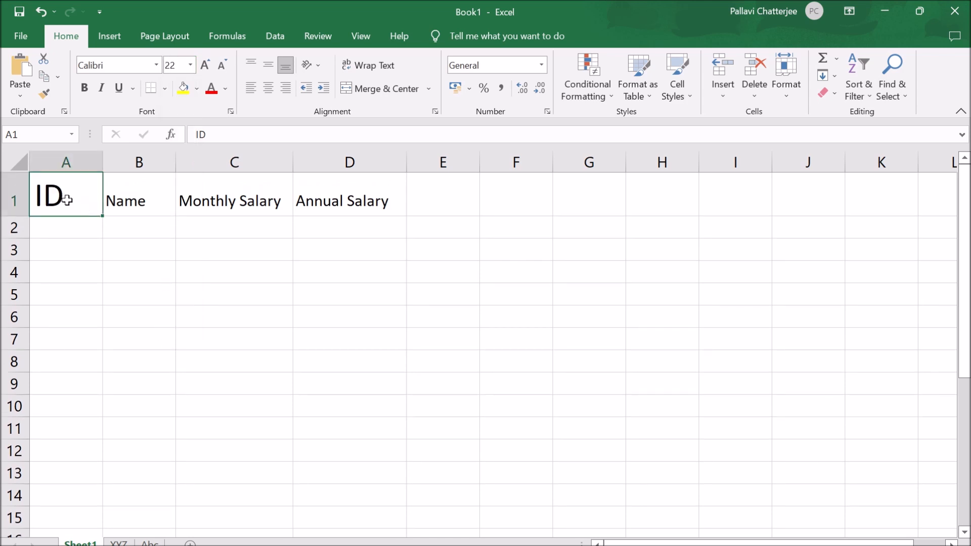
- Set the font size of the ID header in A1 back to 11
{"action": "left_click", "coordinate": [136, 200]}
{"action": "left_click", "coordinate": [78, 199]}
{"action": "left_click", "coordinate": [190, 66]}
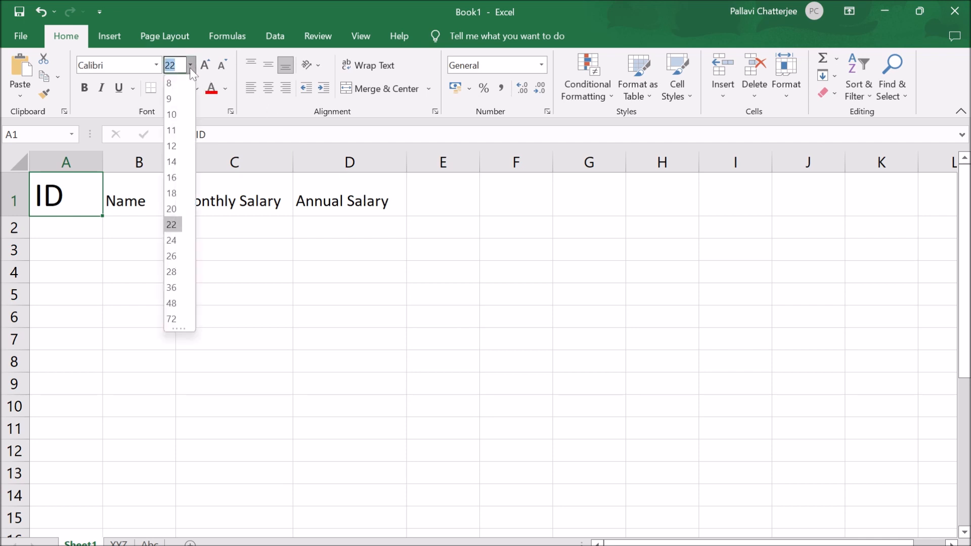
{"action": "left_click", "coordinate": [181, 131]}
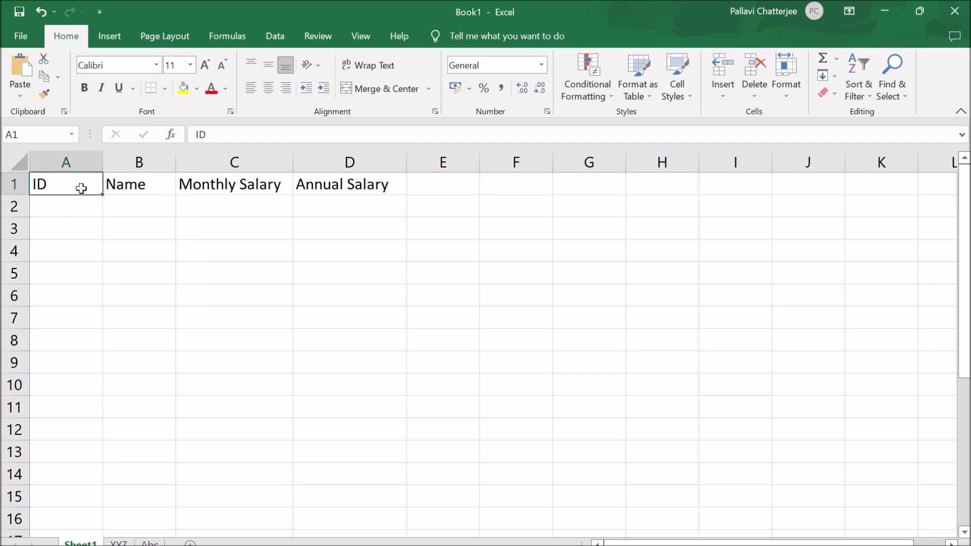
- Set the font size of the Name header in B1 to 16
{"action": "left_click", "coordinate": [136, 191]}
{"action": "left_click", "coordinate": [190, 71]}
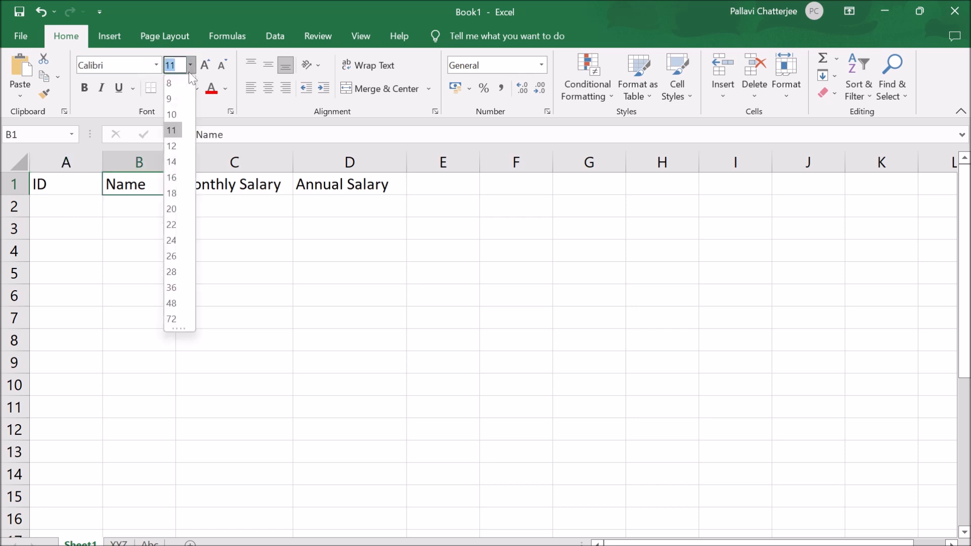
{"action": "left_click", "coordinate": [172, 178]}
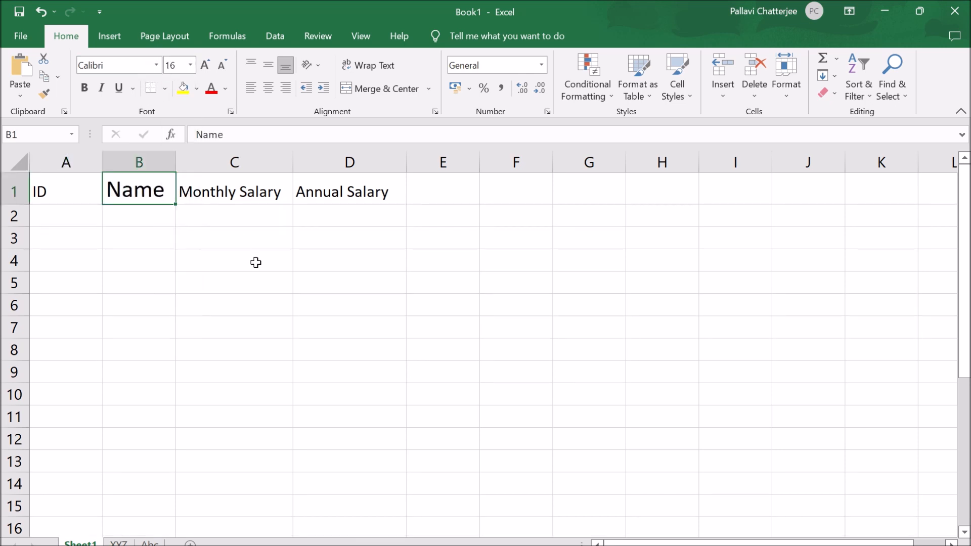
- Change the font of the Name header in B1 to Algerian and undo the font change
{"action": "left_click", "coordinate": [155, 68]}
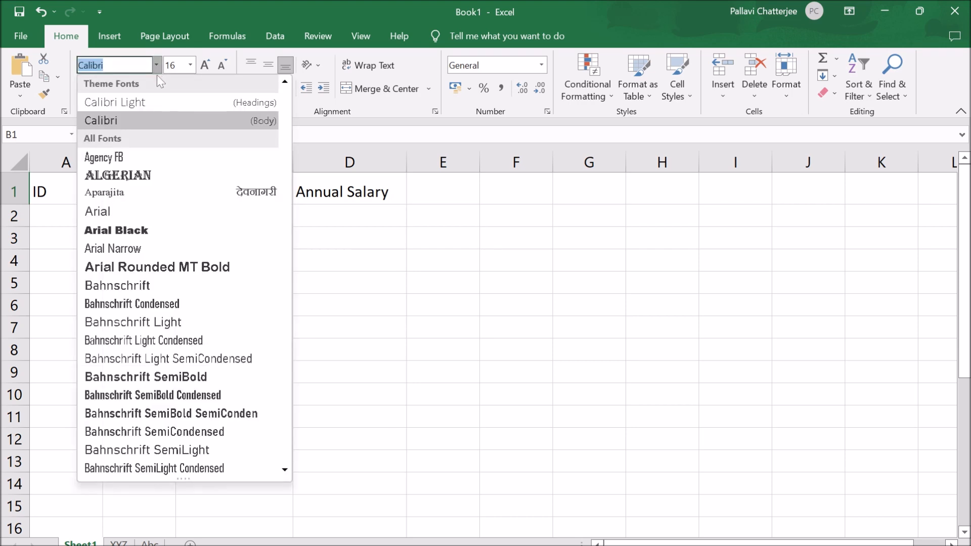
{"action": "left_click", "coordinate": [118, 175]}
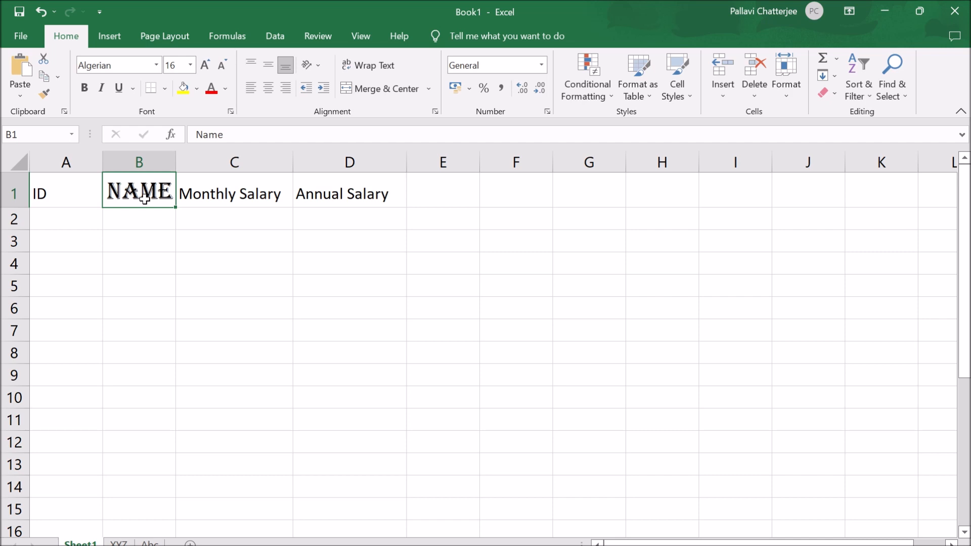
{"action": "key", "text": "ctrl+z"}
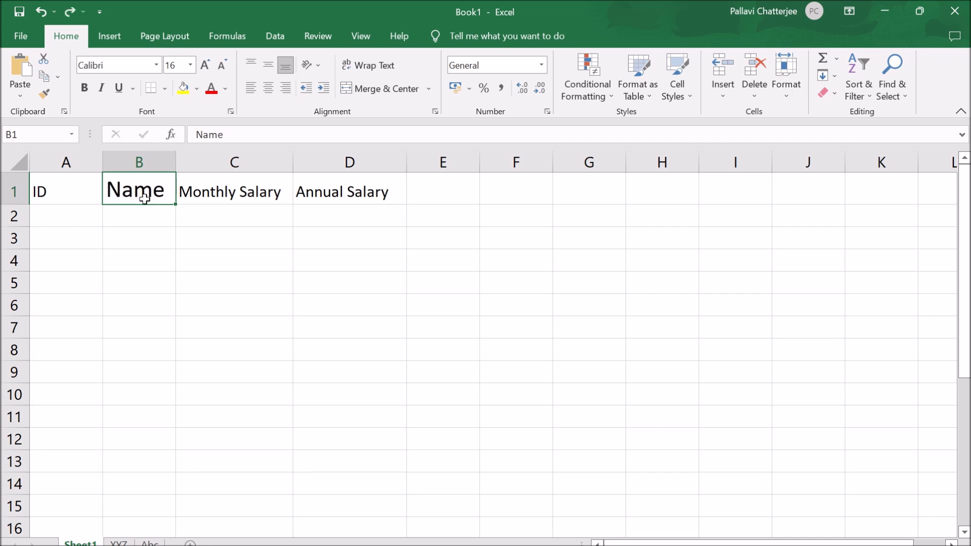
- Undo the font size change of the Name header in B1
{"action": "key", "text": "ctrl+z"}
{"action": "left_click", "coordinate": [192, 332]}
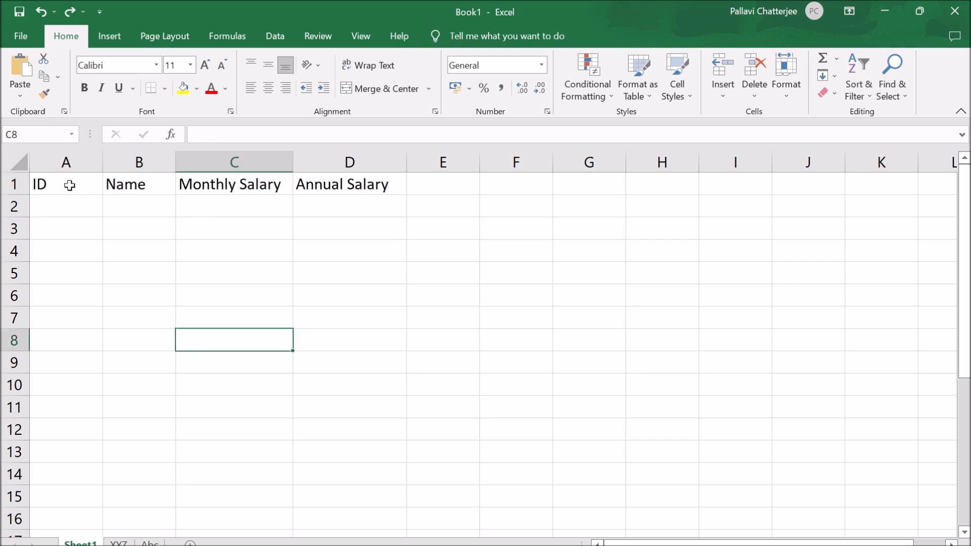
{"action": "left_click_drag", "start_coordinate": [43, 185], "coordinate": [293, 188]}
{"action": "left_click", "coordinate": [301, 277]}
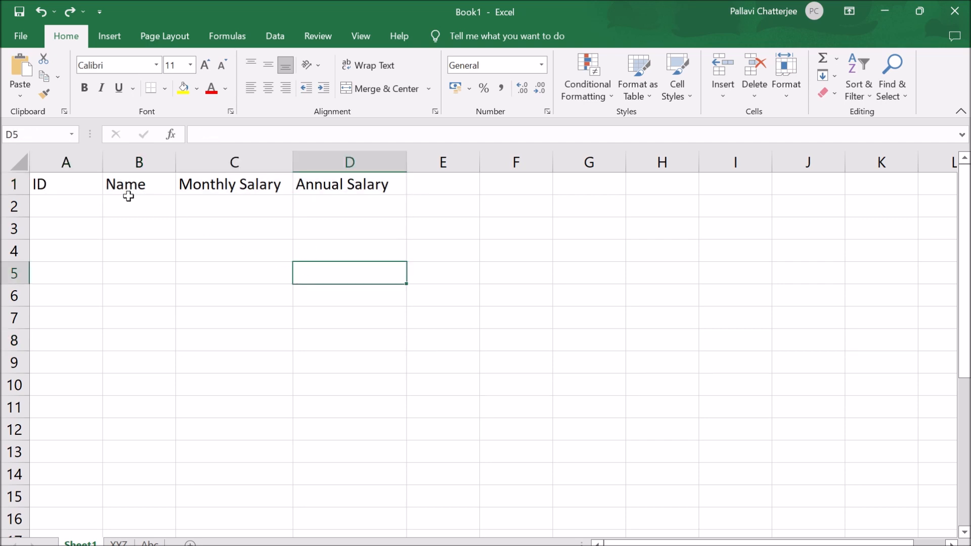
- Set the font size of the entire row 1 to 20 and its font to Arial Rounded MT Bold
{"action": "left_click", "coordinate": [13, 184]}
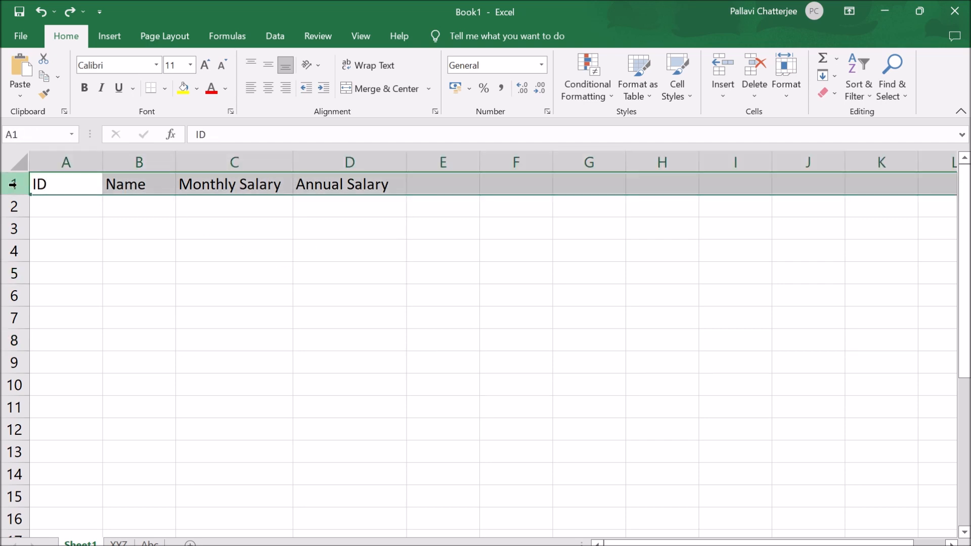
{"action": "left_click", "coordinate": [190, 65]}
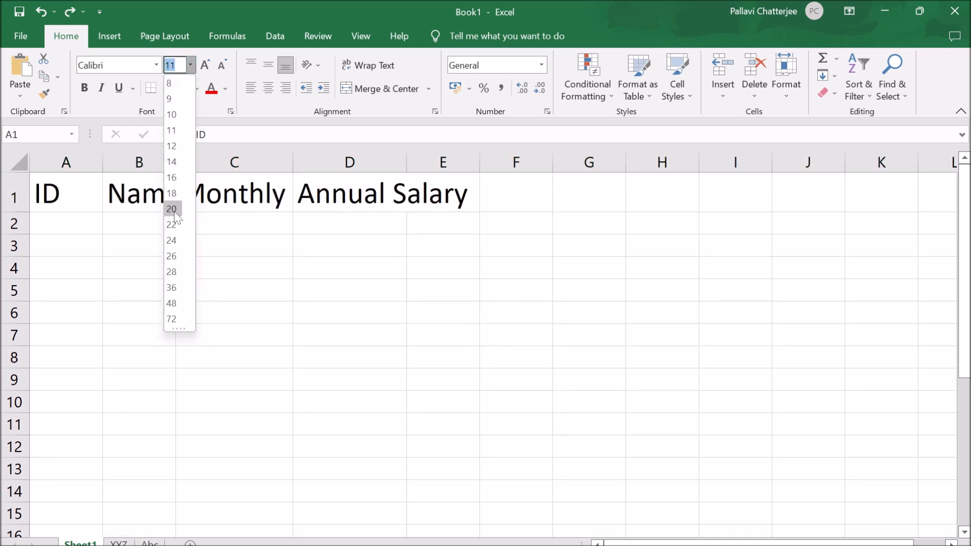
{"action": "left_click", "coordinate": [174, 213]}
{"action": "left_click", "coordinate": [154, 64]}
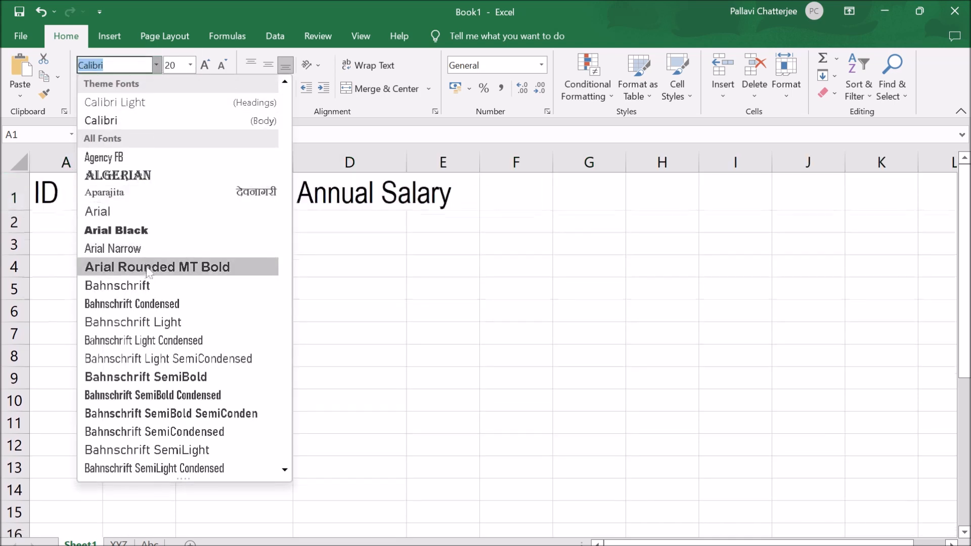
{"action": "left_click", "coordinate": [147, 268]}
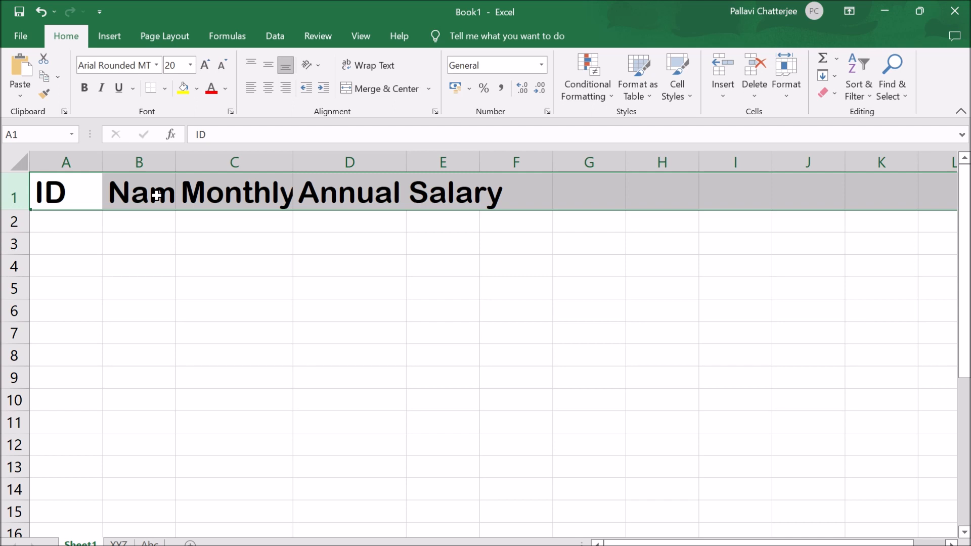
- Undo the font and font size changes made to row 1
{"action": "key", "text": "ctrl+z"}
{"action": "key", "text": "ctrl+z"}
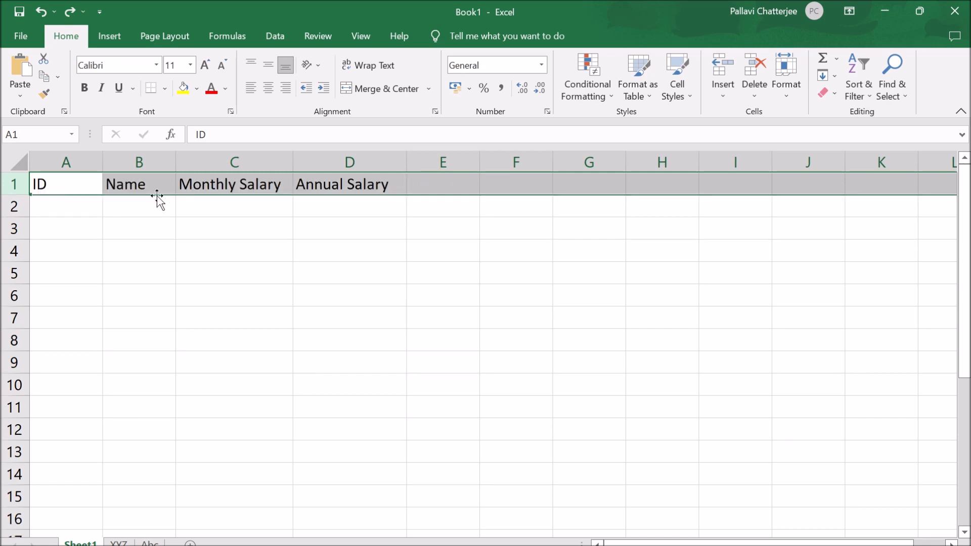
{"action": "left_click", "coordinate": [231, 269]}
- Change the font color of the headers in A1:D1 to red
{"action": "left_click_drag", "start_coordinate": [57, 187], "coordinate": [339, 187]}
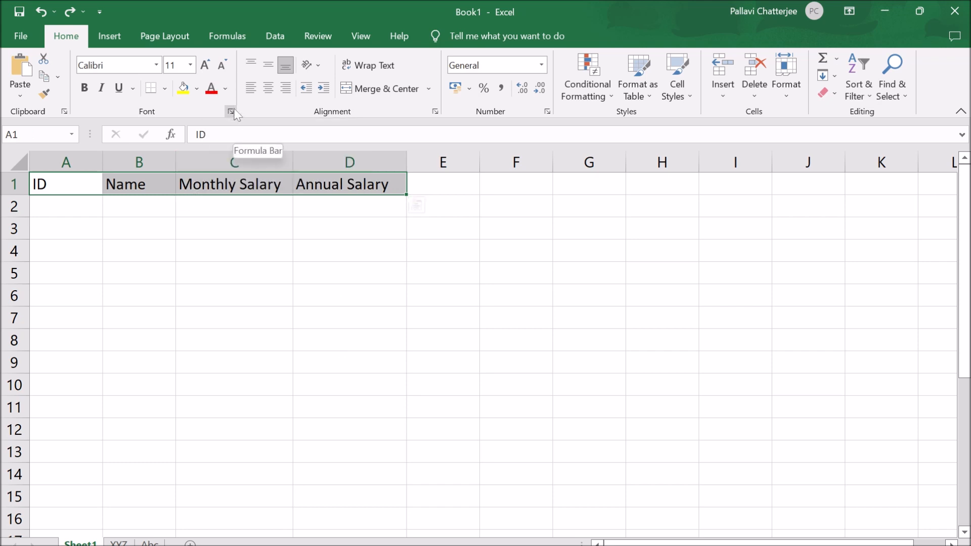
{"action": "left_click", "coordinate": [225, 89]}
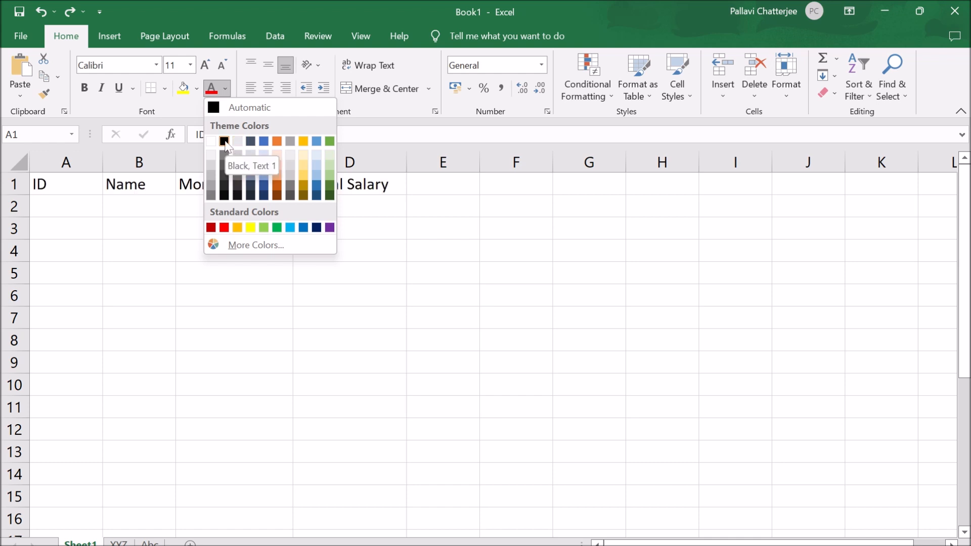
{"action": "left_click", "coordinate": [224, 227]}
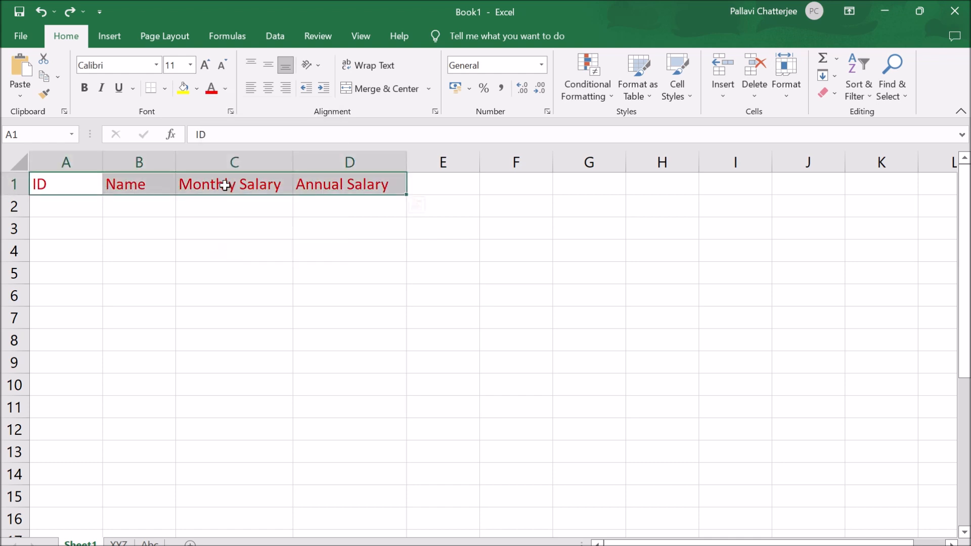
- Set the font color of the headers in A1:D1 to Black, Text 1
{"action": "left_click", "coordinate": [225, 89]}
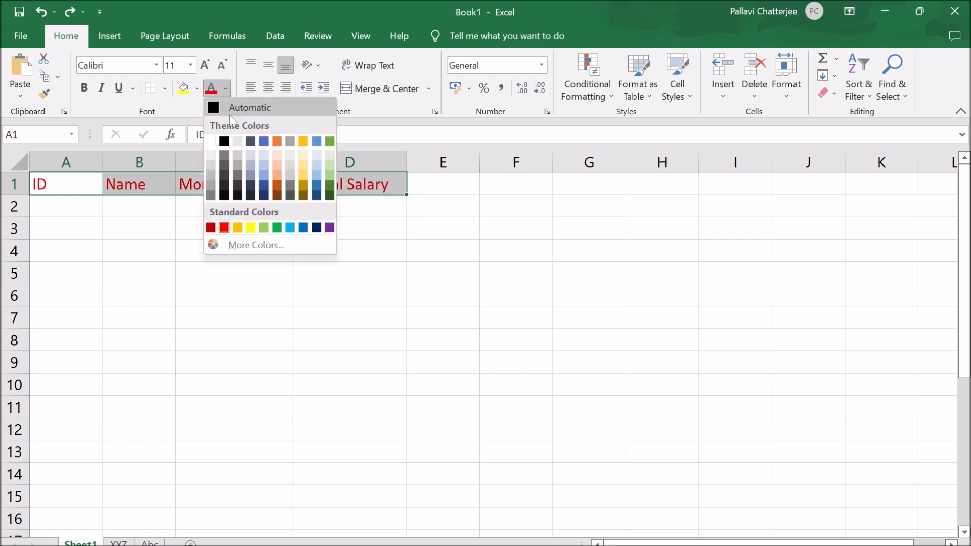
{"action": "left_click", "coordinate": [225, 144]}
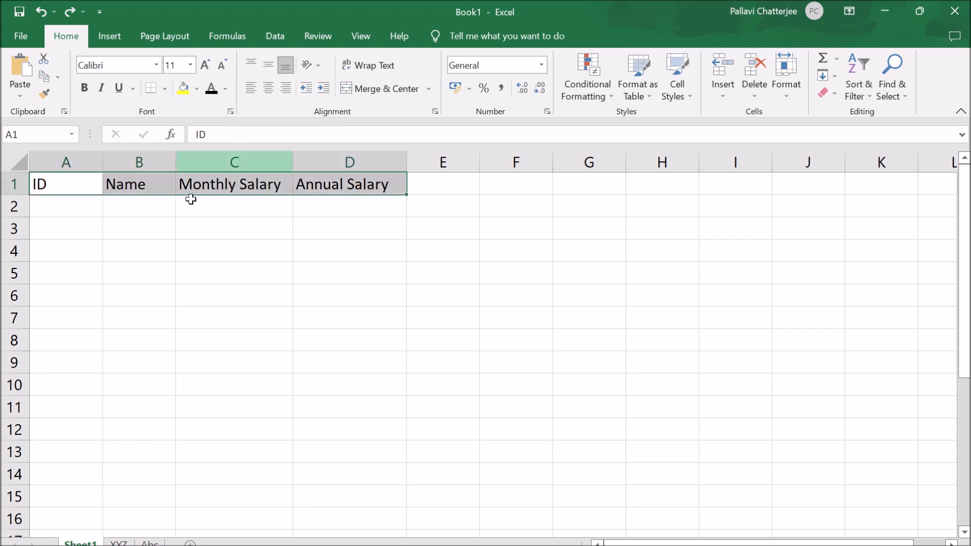
{"action": "left_click", "coordinate": [192, 244]}
{"action": "left_click_drag", "start_coordinate": [63, 186], "coordinate": [304, 186]}
{"action": "left_click", "coordinate": [232, 273]}
- Apply a yellow fill to the Name header in B1 and extend it to all headers in A1:D1
{"action": "left_click", "coordinate": [137, 184]}
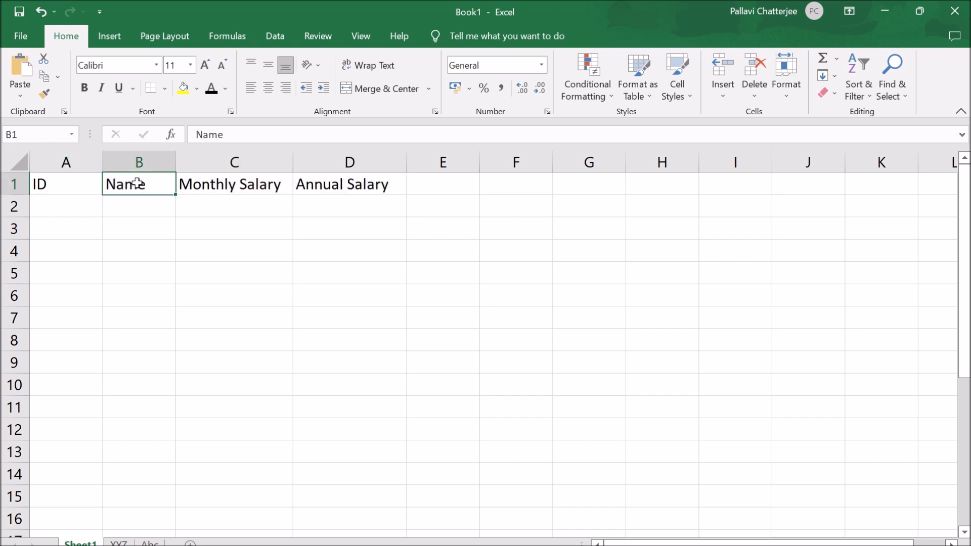
{"action": "left_click", "coordinate": [183, 88]}
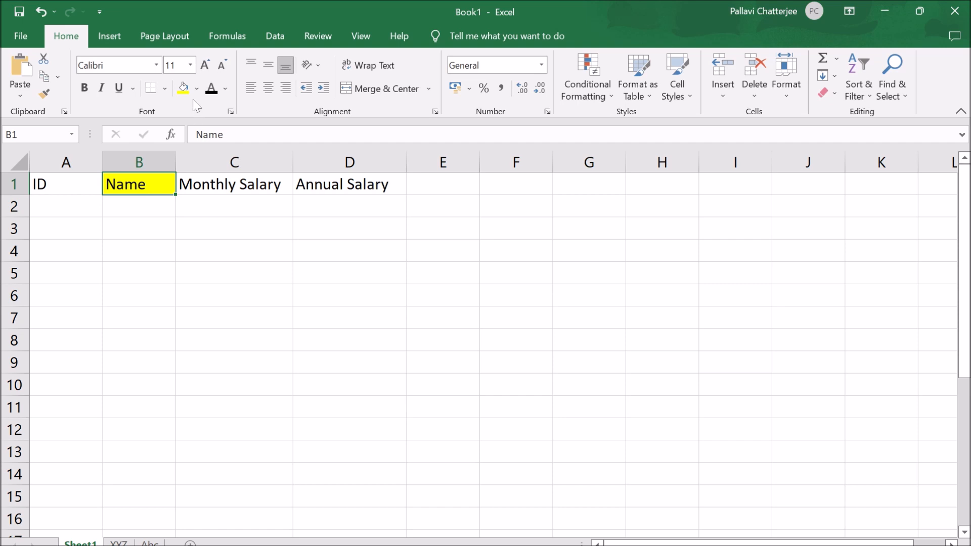
{"action": "left_click_drag", "start_coordinate": [71, 184], "coordinate": [335, 184]}
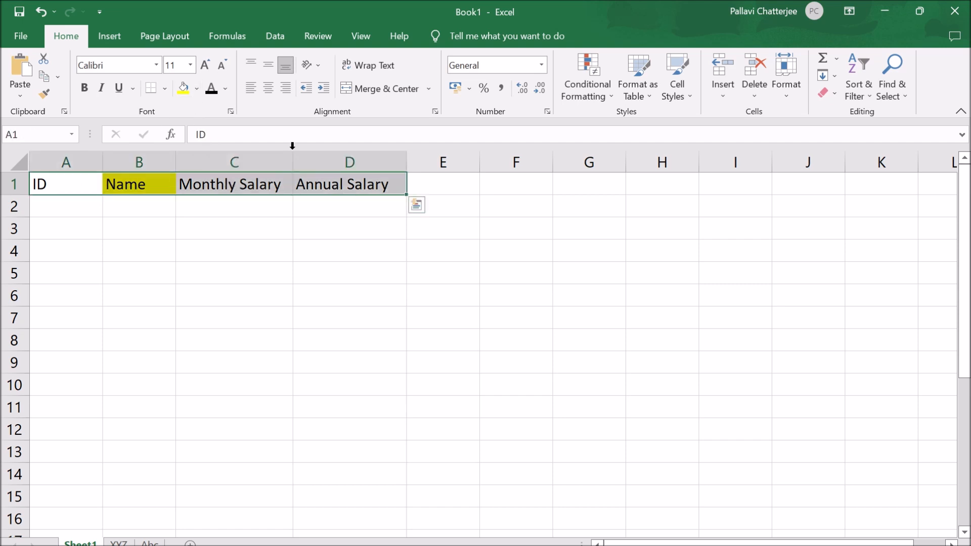
{"action": "left_click", "coordinate": [183, 88]}
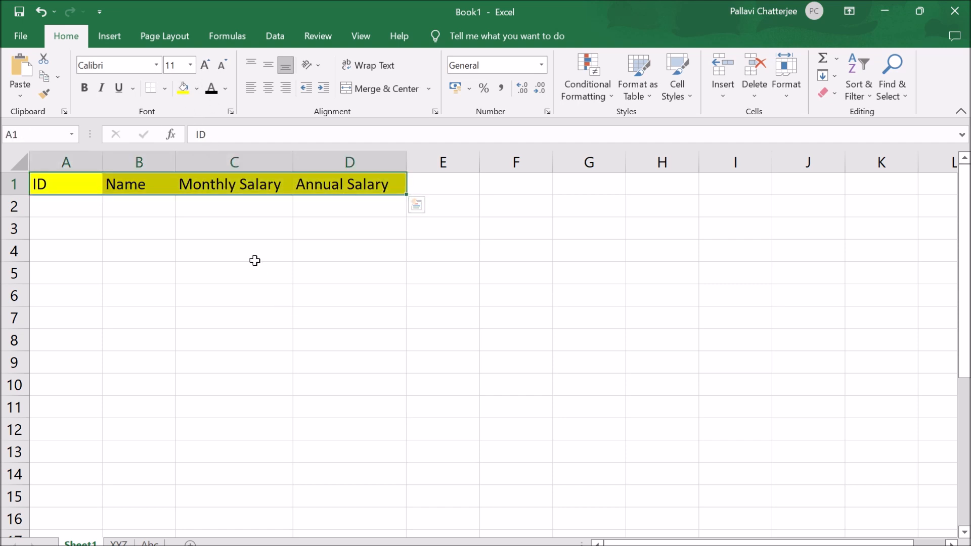
- Change the fill of the headers in A1:D1 to the light orange theme color, Lighter 40%
{"action": "left_click", "coordinate": [197, 89]}
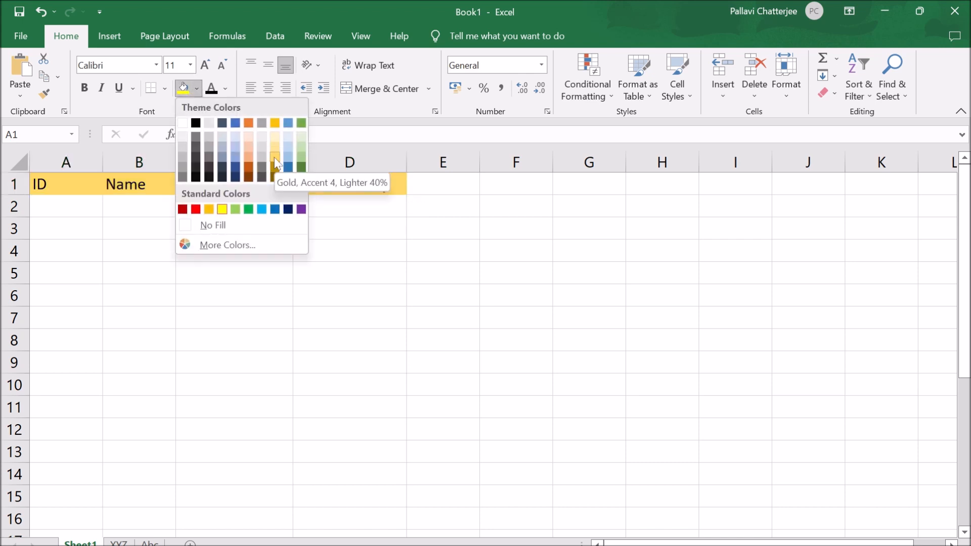
{"action": "left_click", "coordinate": [250, 151]}
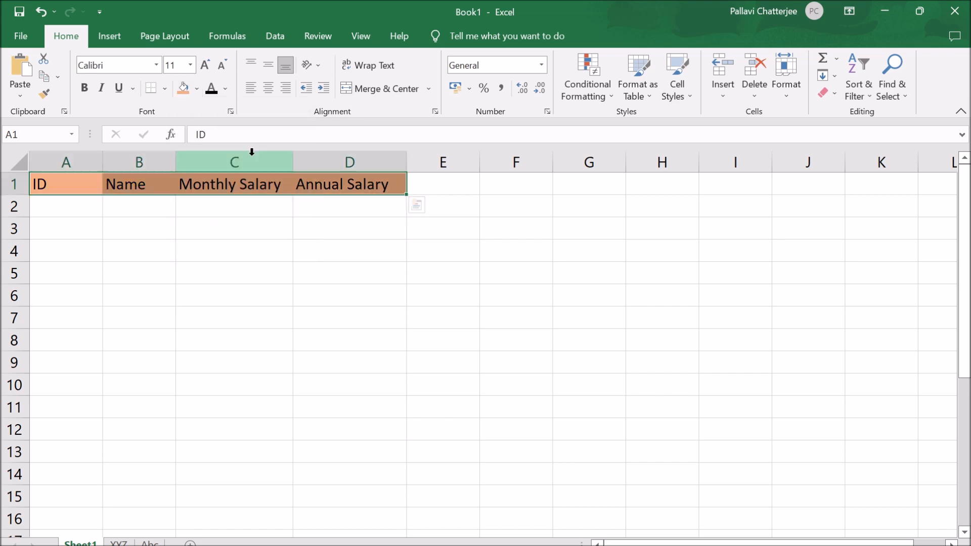
{"action": "left_click", "coordinate": [234, 254]}
- Remove the fill color from the headers in A1:C1 and from the Annual Salary header in D1
{"action": "left_click_drag", "start_coordinate": [92, 188], "coordinate": [238, 185]}
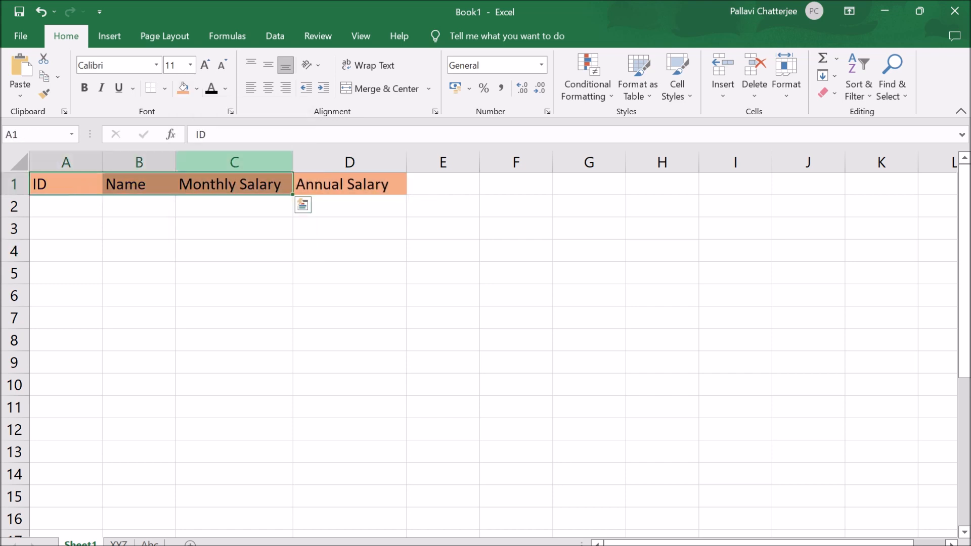
{"action": "left_click", "coordinate": [197, 89]}
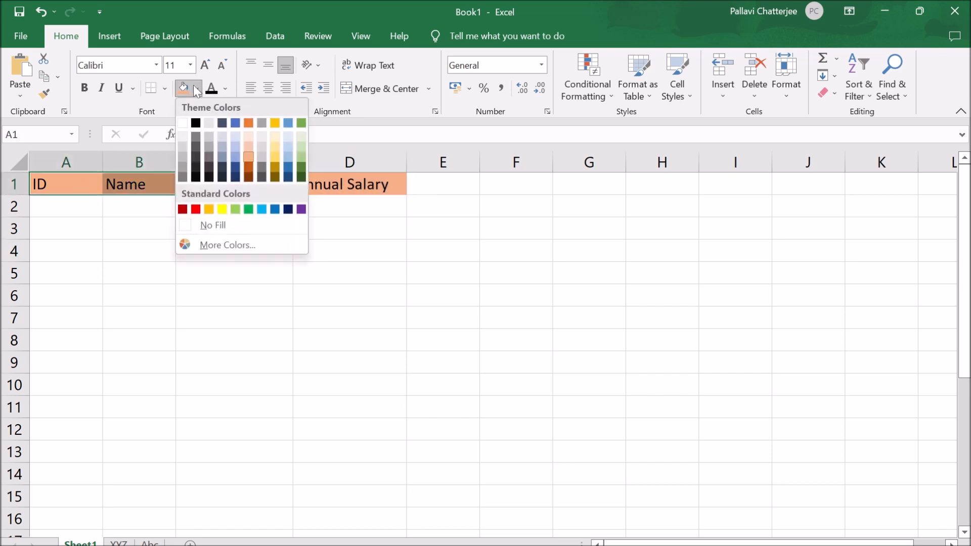
{"action": "left_click", "coordinate": [228, 225]}
{"action": "left_click", "coordinate": [330, 183]}
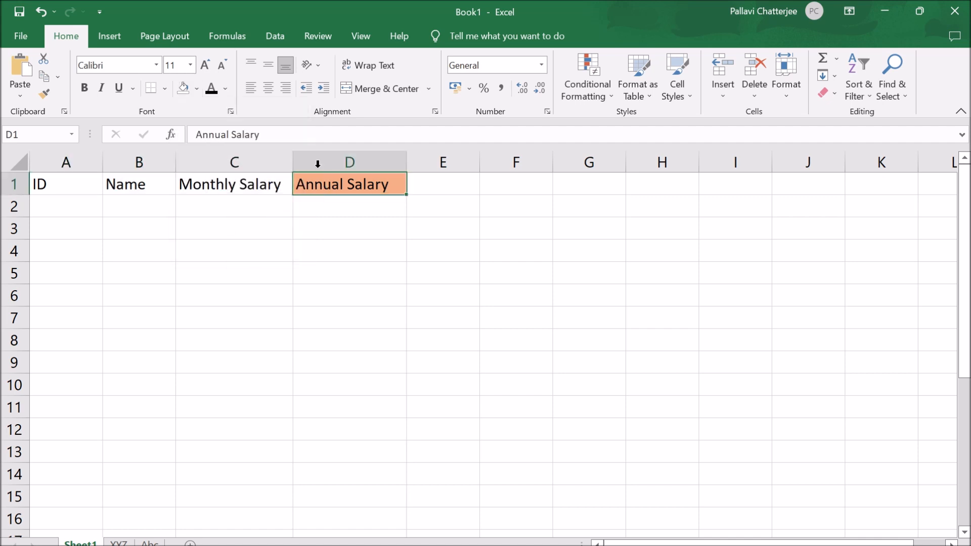
{"action": "left_click", "coordinate": [180, 89]}
{"action": "left_click", "coordinate": [331, 369]}
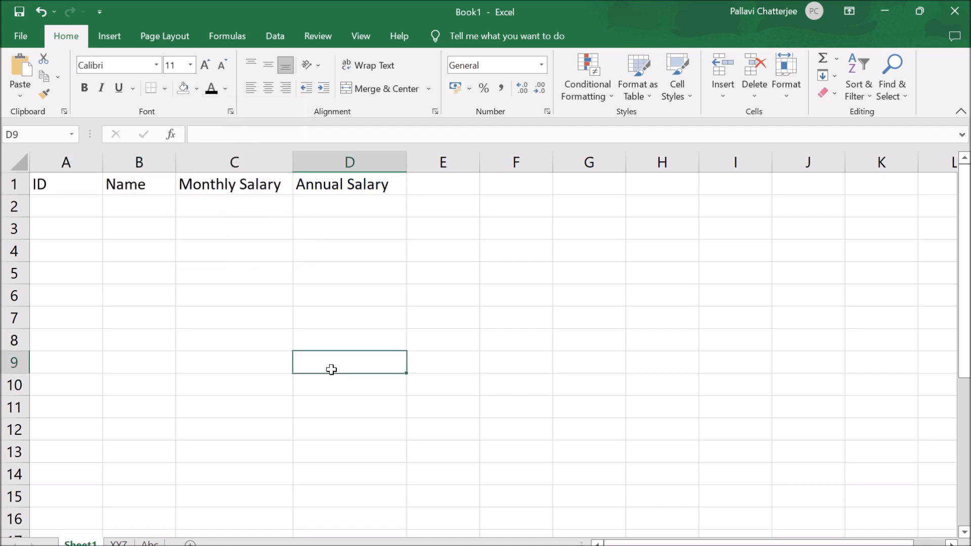
- Make the Name header in B1 bold, italic and underlined
{"action": "left_click", "coordinate": [139, 184]}
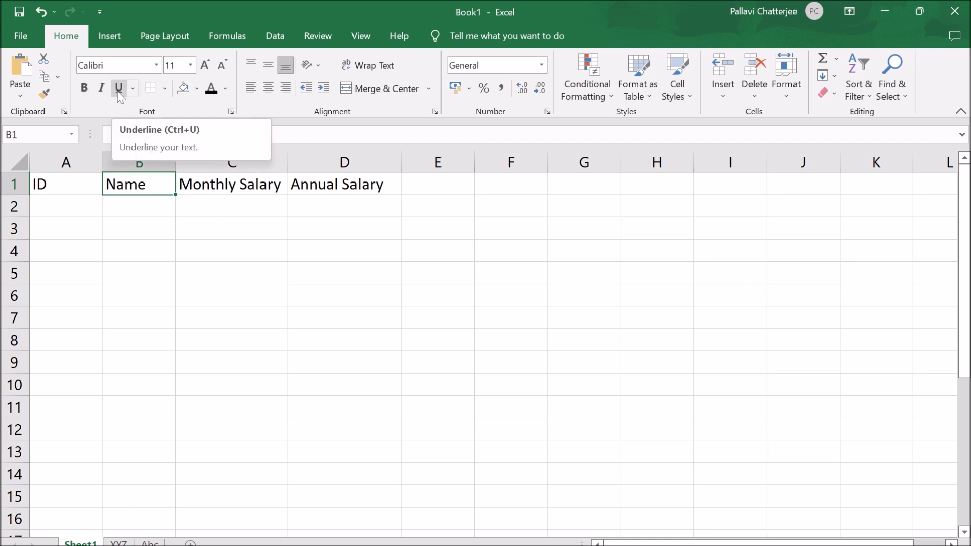
{"action": "left_click", "coordinate": [84, 88]}
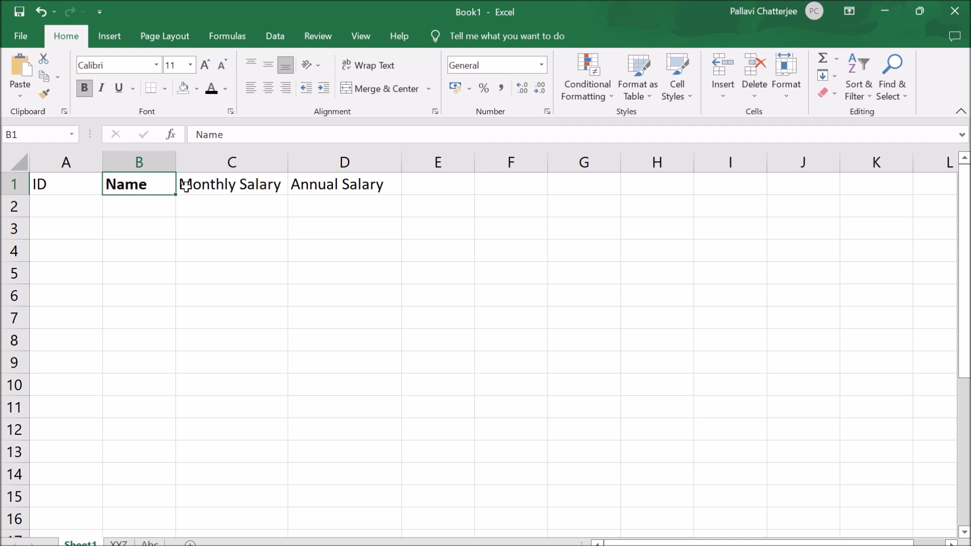
{"action": "left_click", "coordinate": [101, 89]}
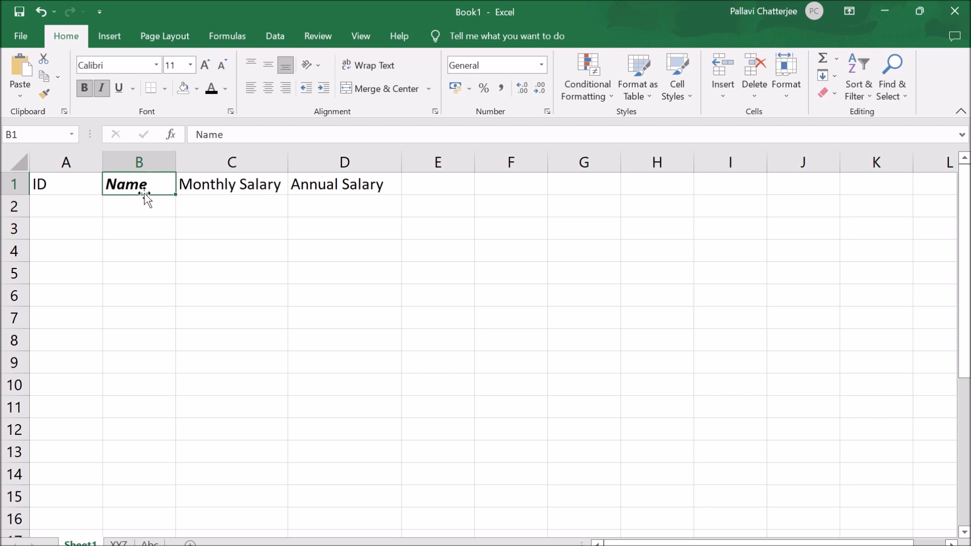
{"action": "left_click", "coordinate": [119, 91]}
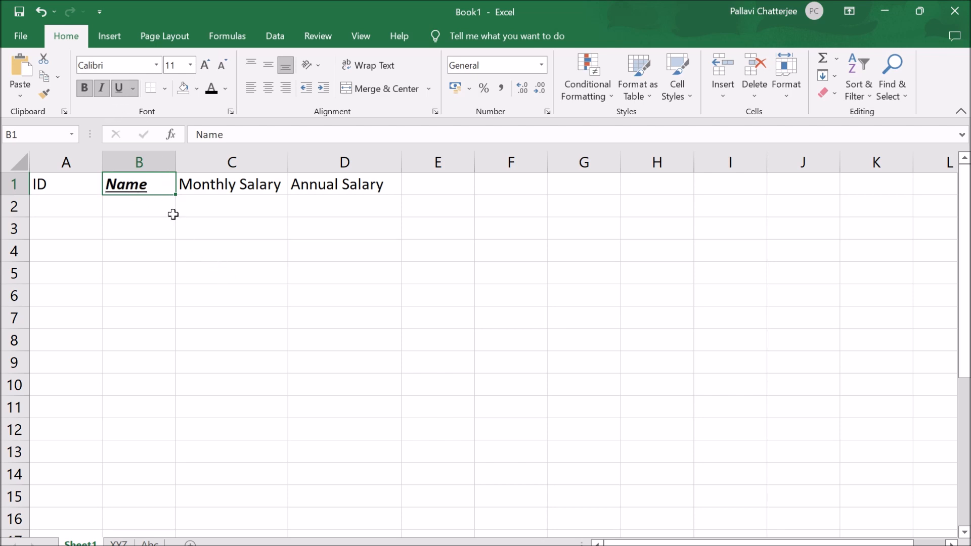
- Apply italic and underline to the Monthly Salary header in C1
{"action": "left_click", "coordinate": [223, 184]}
{"action": "left_click", "coordinate": [101, 87]}
{"action": "left_click", "coordinate": [119, 88]}
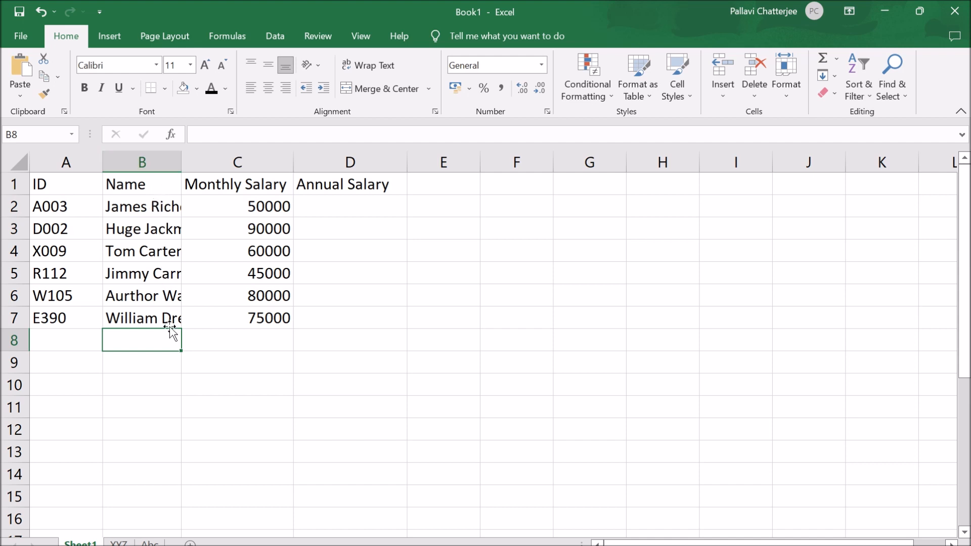
- Turn on Wrap Text for the entire Name column B, and turn it back off
{"action": "left_click", "coordinate": [165, 162]}
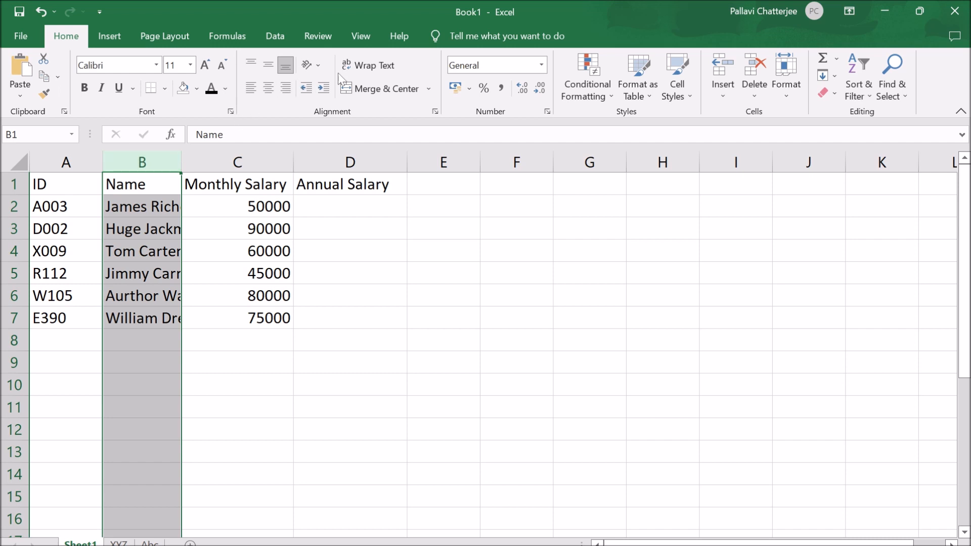
{"action": "left_click", "coordinate": [368, 67]}
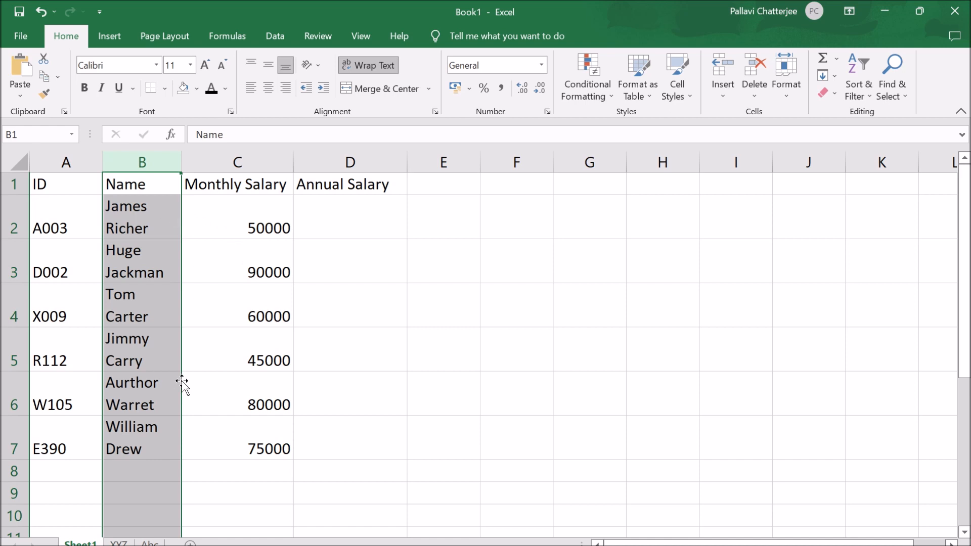
{"action": "left_click", "coordinate": [383, 67]}
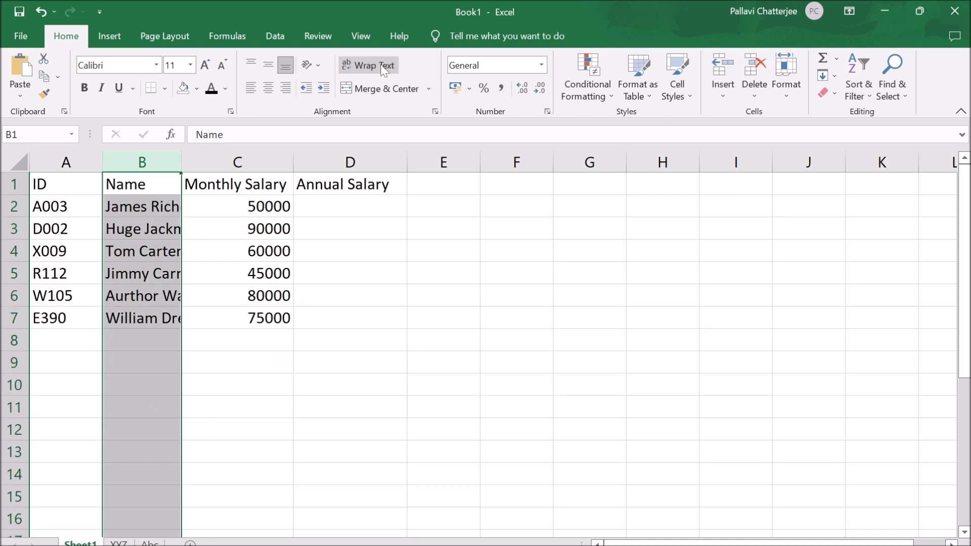
- Widen column B so that it automatically fits the full names
{"action": "mouse_move", "coordinate": [183, 163]}
{"action": "left_mouse_down"}
{"action": "mouse_move", "coordinate": [232, 162]}
{"action": "mouse_move", "coordinate": [186, 163]}
{"action": "left_mouse_up"}
{"action": "double_click", "coordinate": [186, 162]}
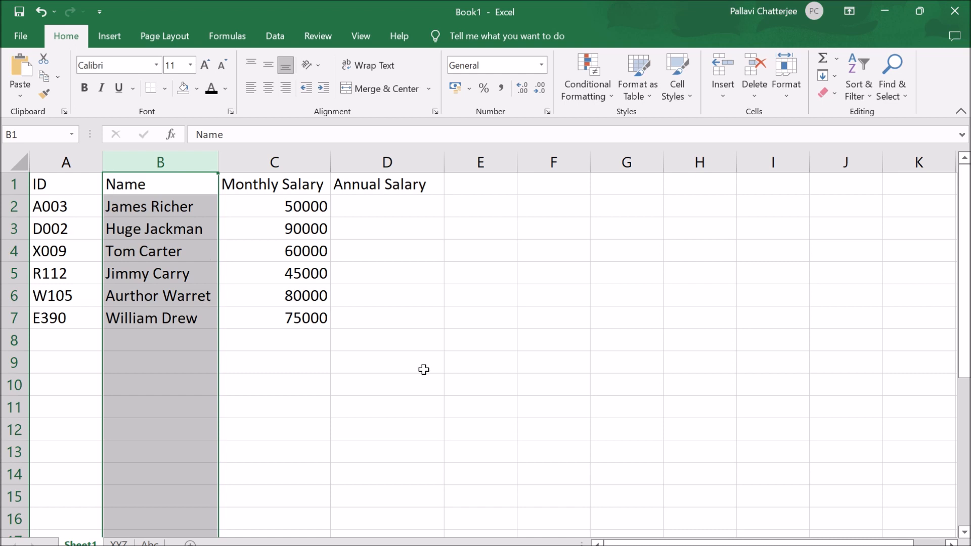
{"action": "left_click", "coordinate": [480, 379]}
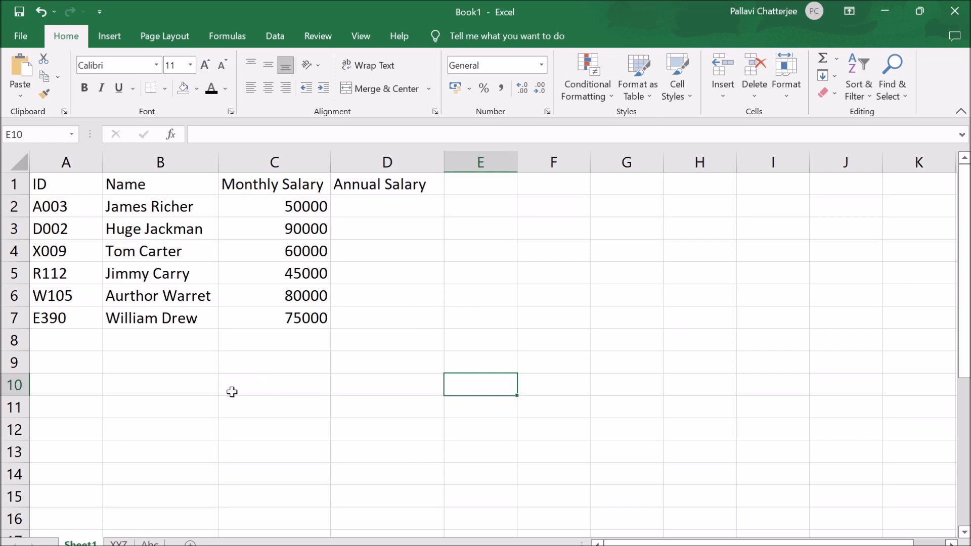
- Enter the sample text AAAa in B11 and the number 4444 in B12, and clear both cells
{"action": "left_click", "coordinate": [175, 409]}
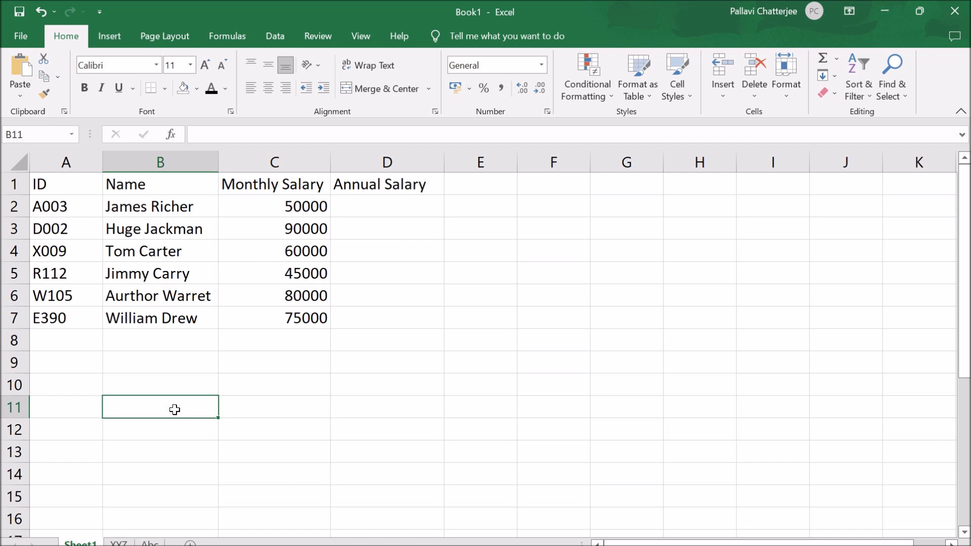
{"action": "type", "text": "AAAa"}
{"action": "left_click", "coordinate": [274, 406]}
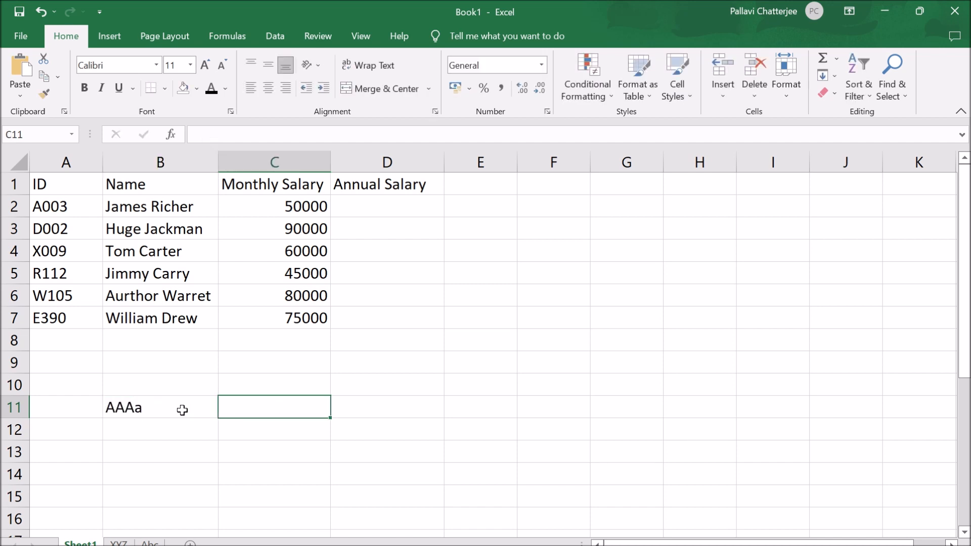
{"action": "left_click", "coordinate": [173, 435]}
{"action": "double_click", "coordinate": [173, 434]}
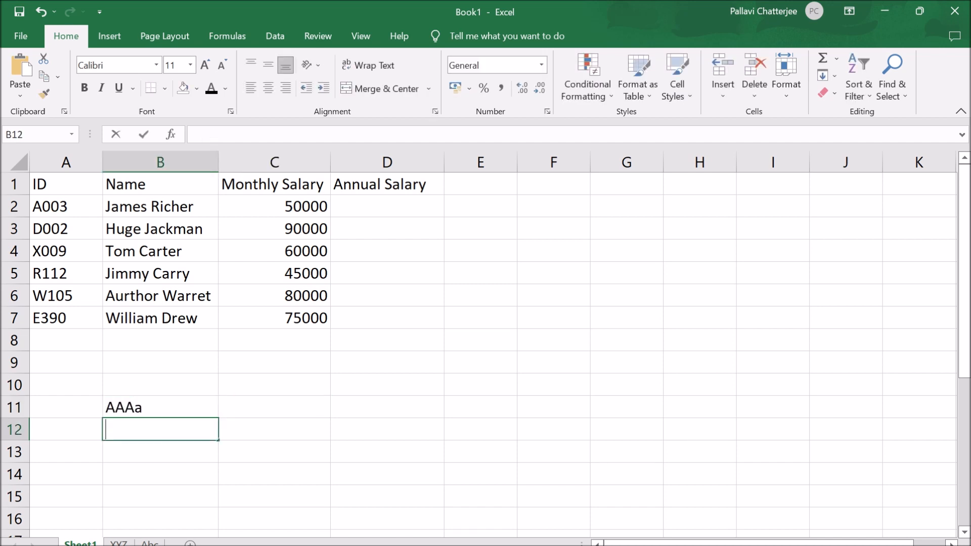
{"action": "type", "text": "4444"}
{"action": "left_click", "coordinate": [357, 420]}
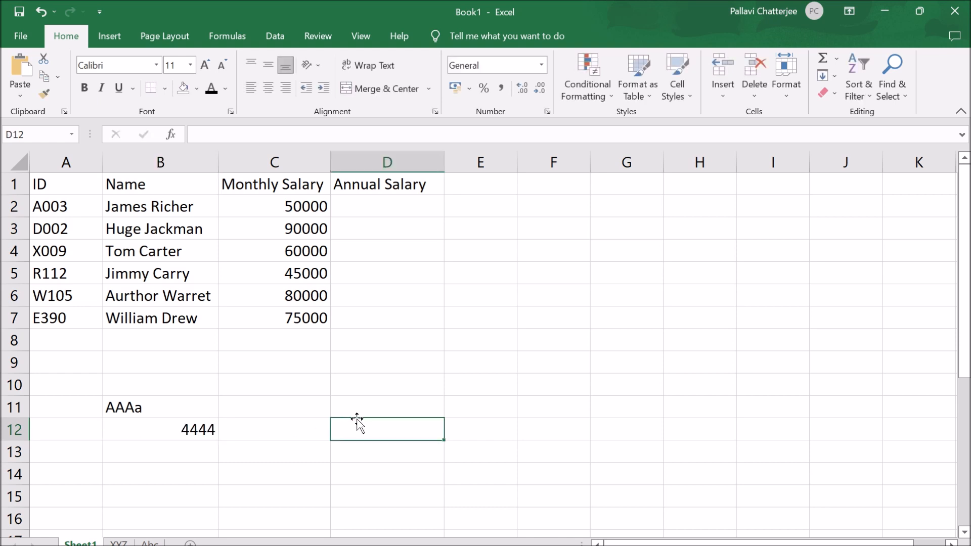
{"action": "left_click", "coordinate": [206, 431]}
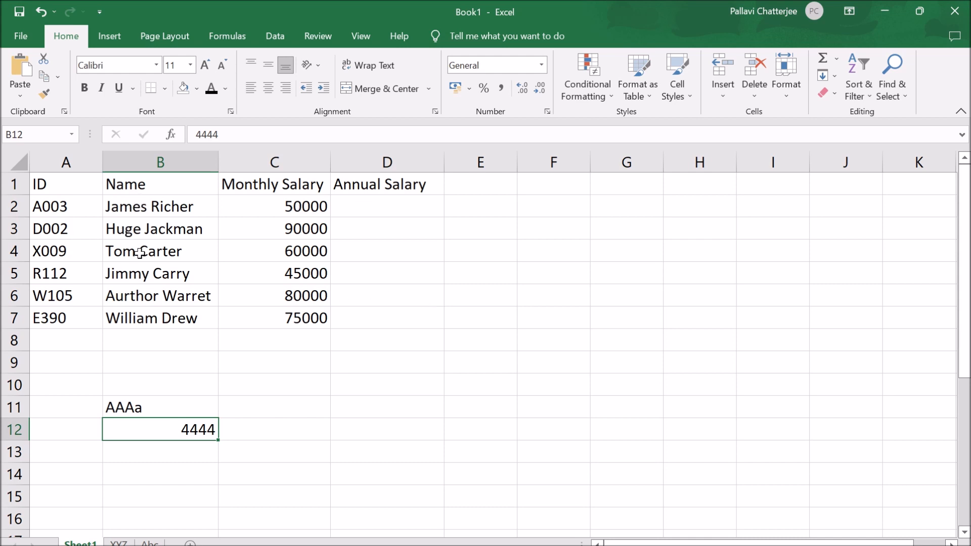
{"action": "left_click", "coordinate": [313, 388]}
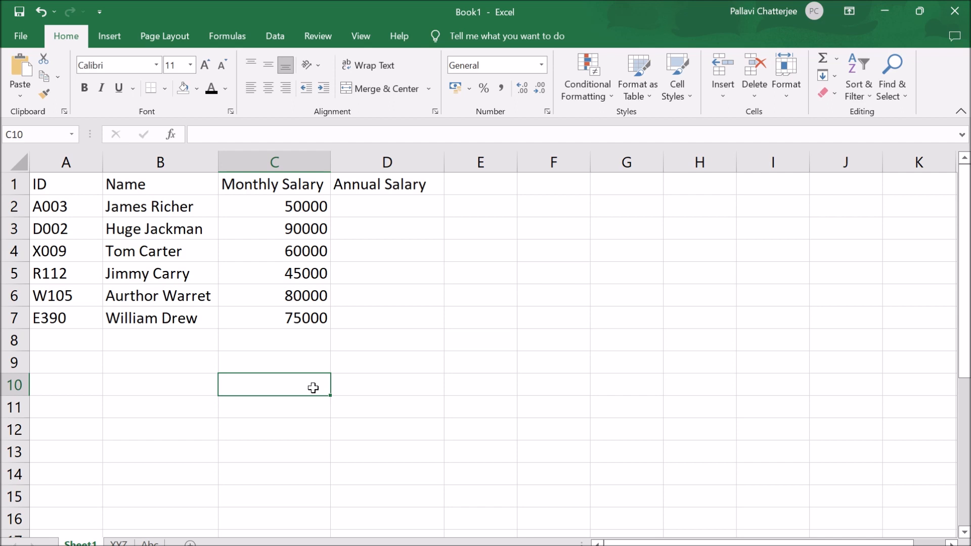
- Insert an empty column between the Name and Monthly Salary columns
{"action": "left_click", "coordinate": [263, 161]}
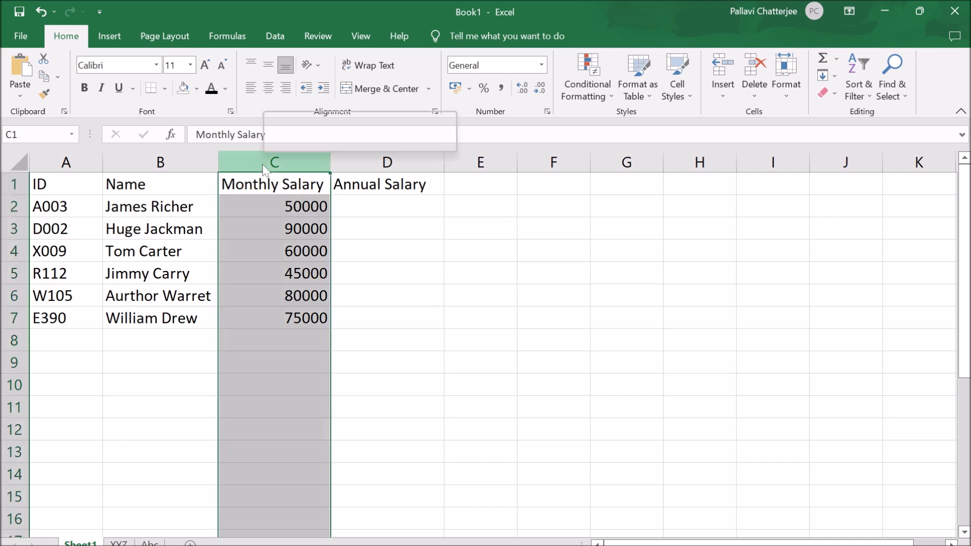
{"action": "right_click", "coordinate": [263, 161]}
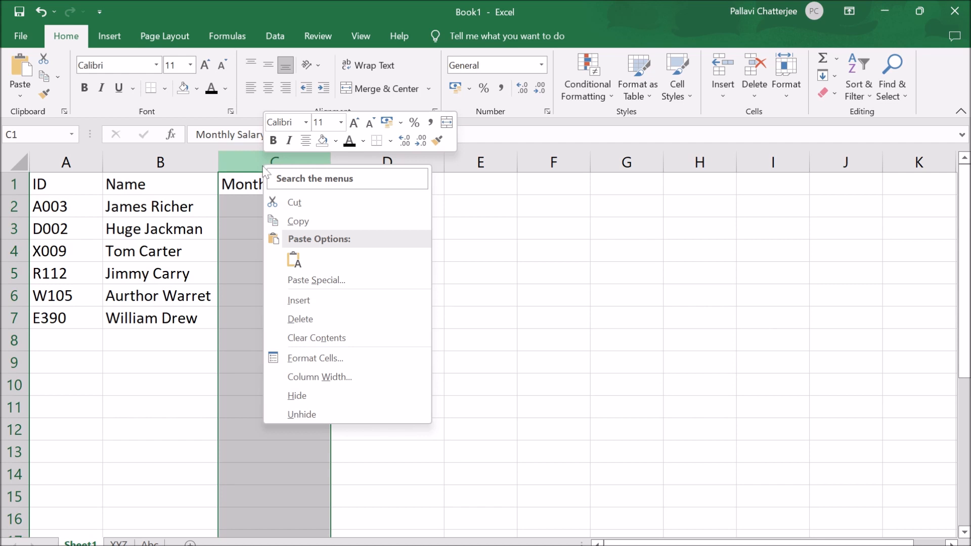
{"action": "left_click", "coordinate": [546, 382]}
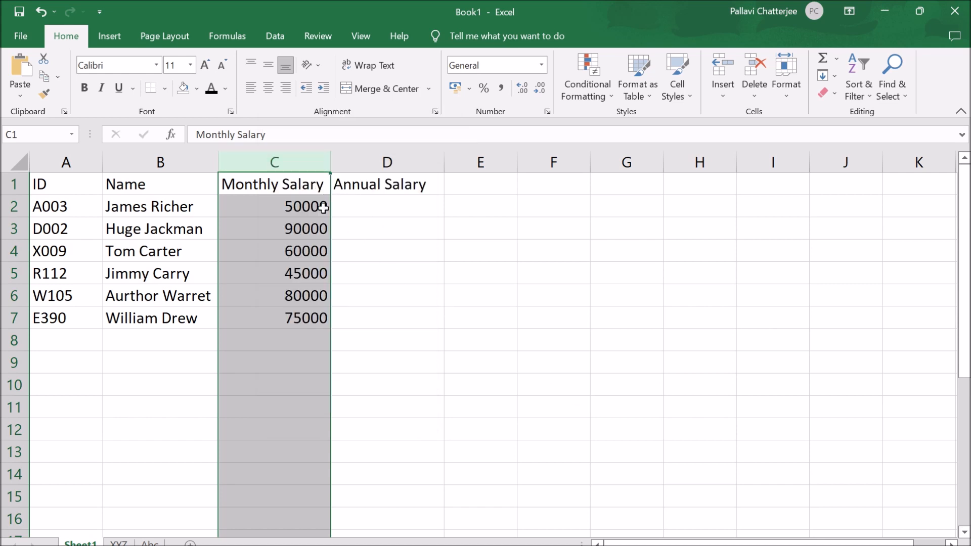
{"action": "right_click", "coordinate": [296, 162]}
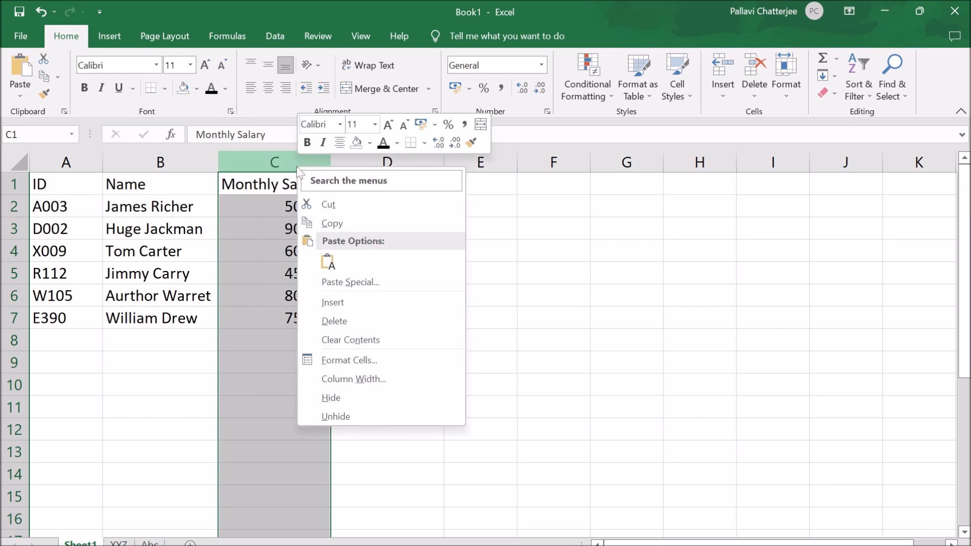
{"action": "left_click", "coordinate": [337, 302]}
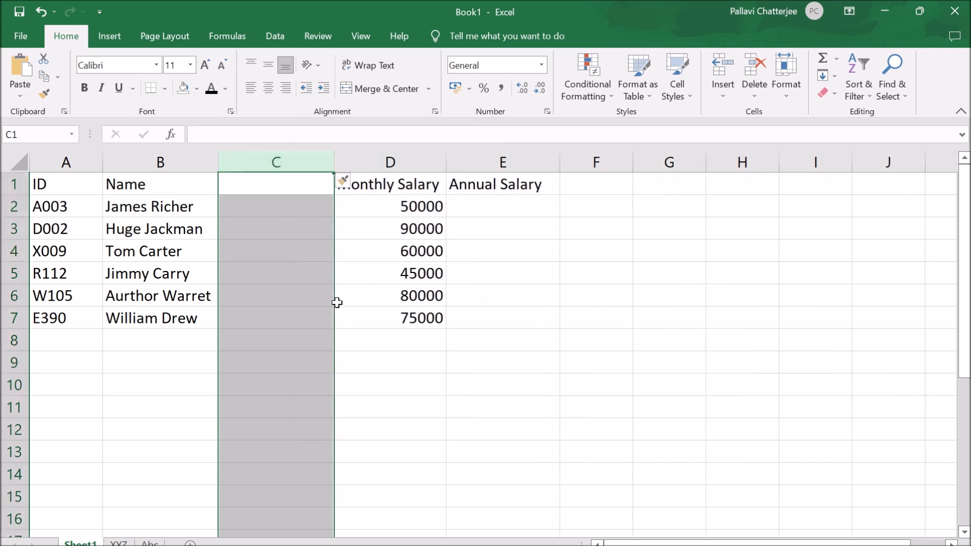
{"action": "left_click", "coordinate": [304, 350]}
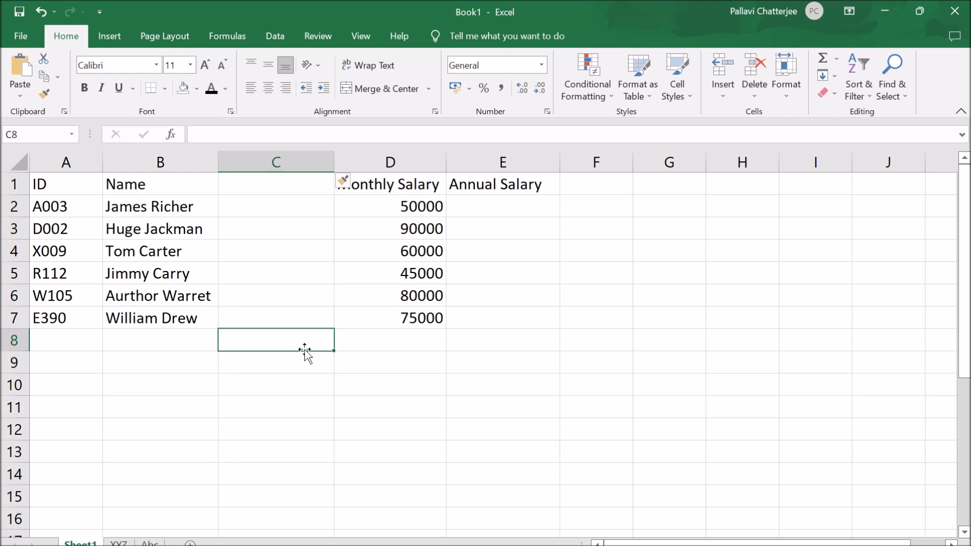
- Enter the header Grade in C1 and fill C2 to C7 with the grades A, D, C, A, B and C
{"action": "left_click", "coordinate": [274, 191]}
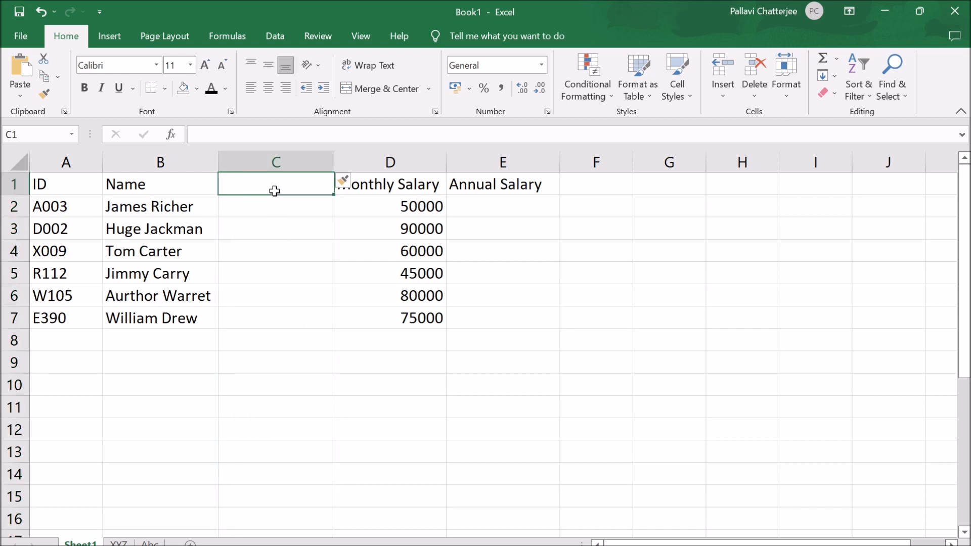
{"action": "type", "text": "Grade"}
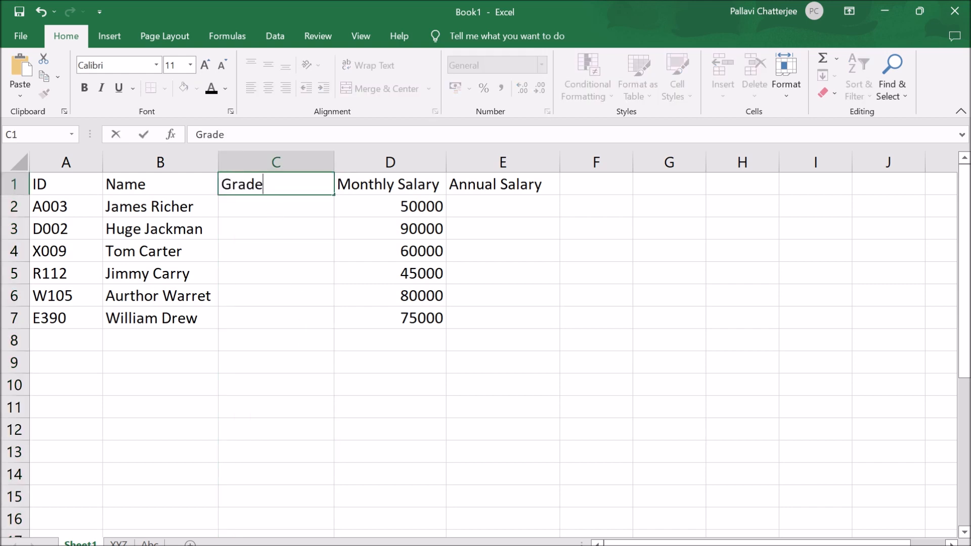
{"action": "left_click", "coordinate": [272, 206]}
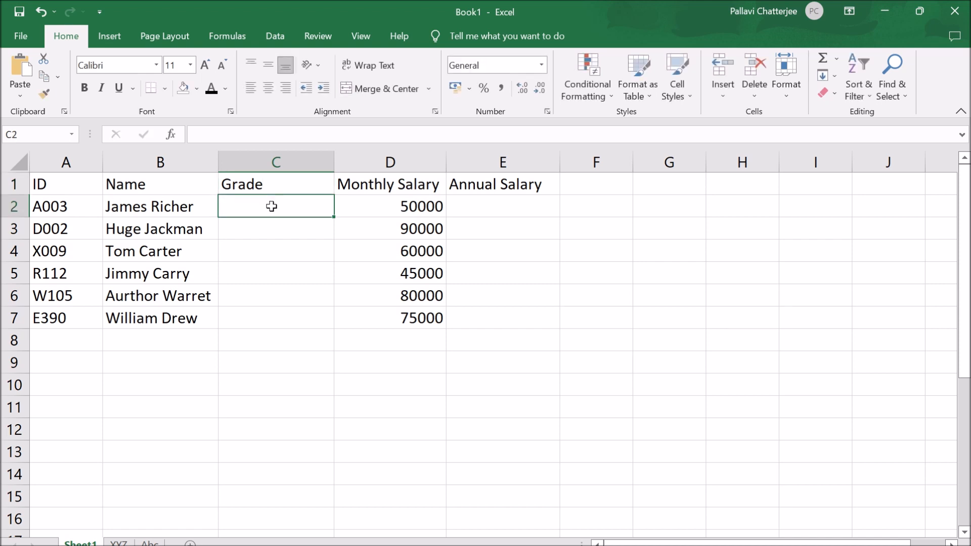
{"action": "key", "text": "Return"}
{"action": "type", "text": "2"}
{"action": "key", "text": "Return"}
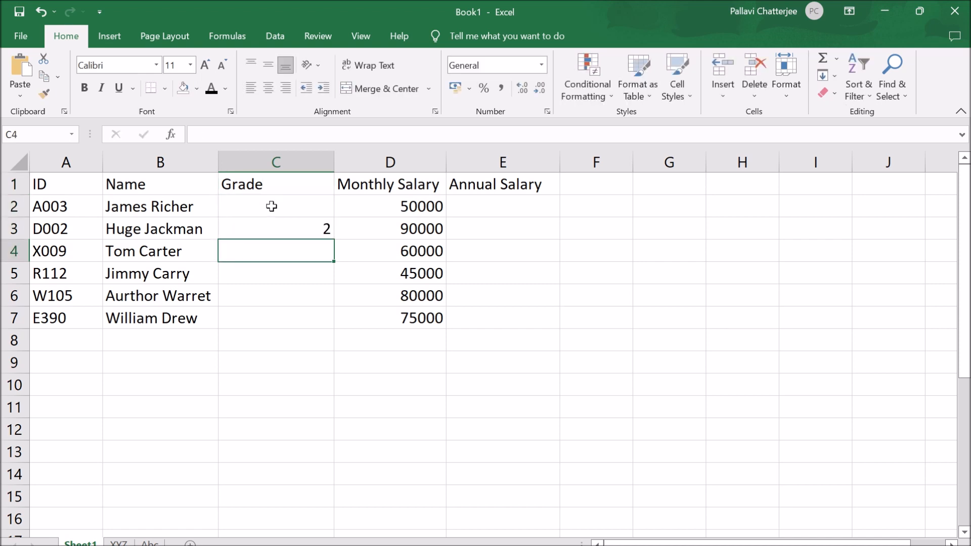
{"action": "key", "text": "Up"}
{"action": "left_click", "coordinate": [302, 205]}
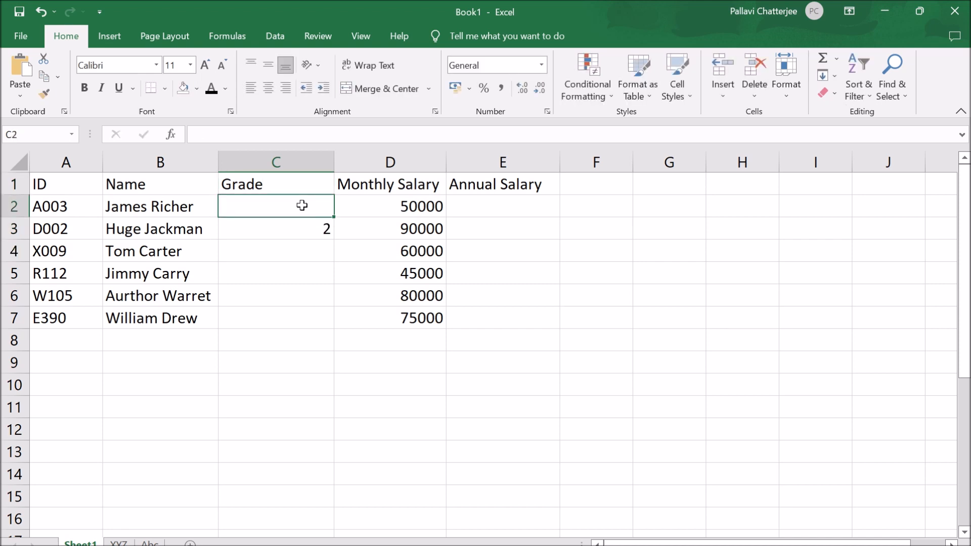
{"action": "type", "text": "A"}
{"action": "key", "text": "Return"}
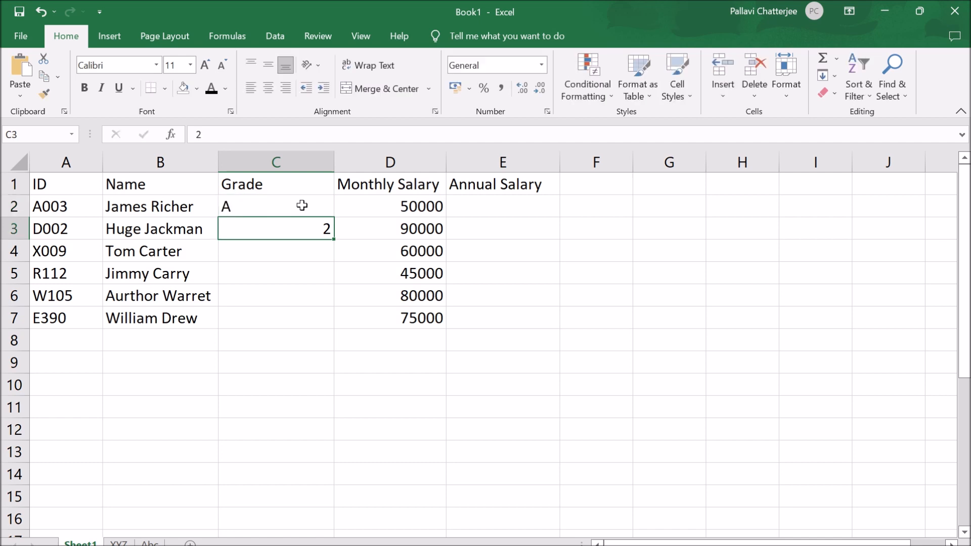
{"action": "type", "text": "D"}
{"action": "key", "text": "Return"}
{"action": "type", "text": "C A B C"}
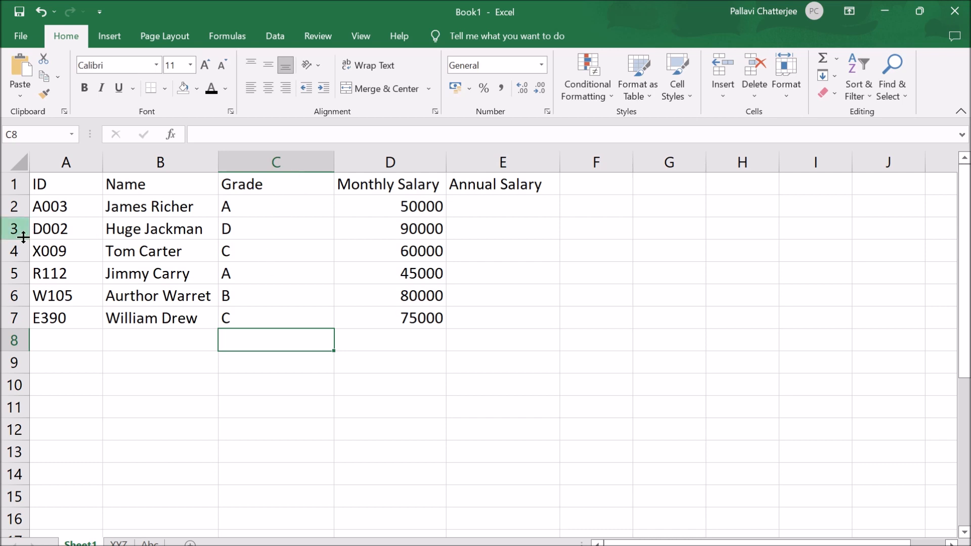
- Insert an empty row above row 6 of the salary table
{"action": "left_click", "coordinate": [15, 318]}
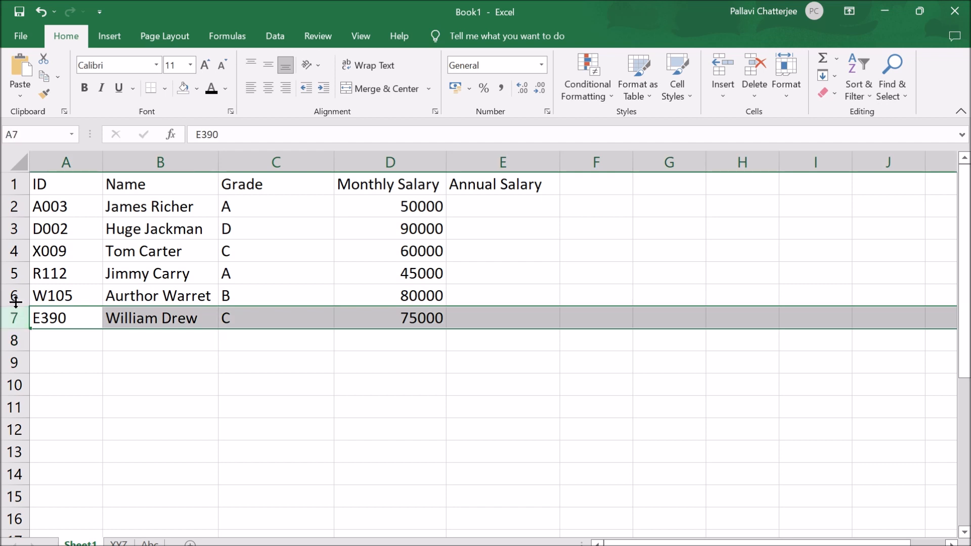
{"action": "left_click", "coordinate": [11, 296]}
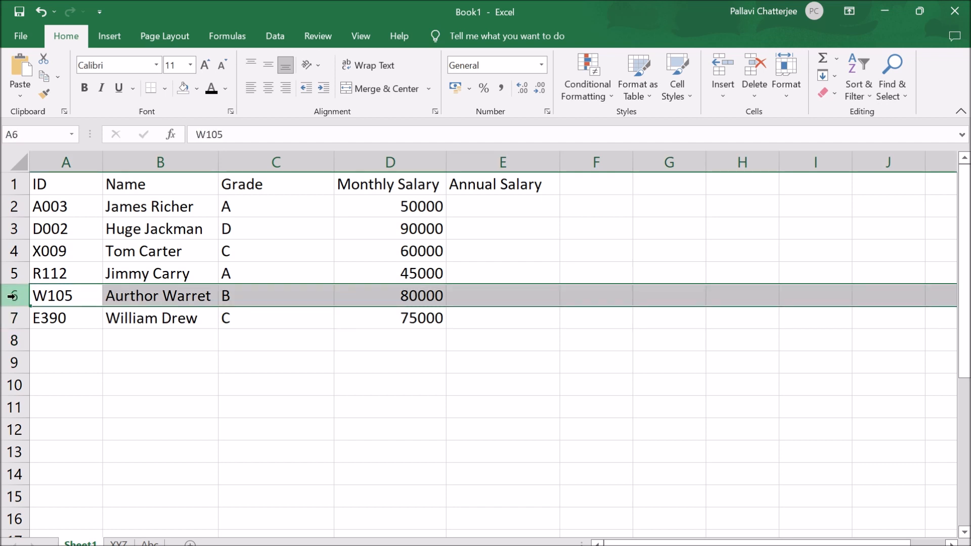
{"action": "right_click", "coordinate": [12, 297]}
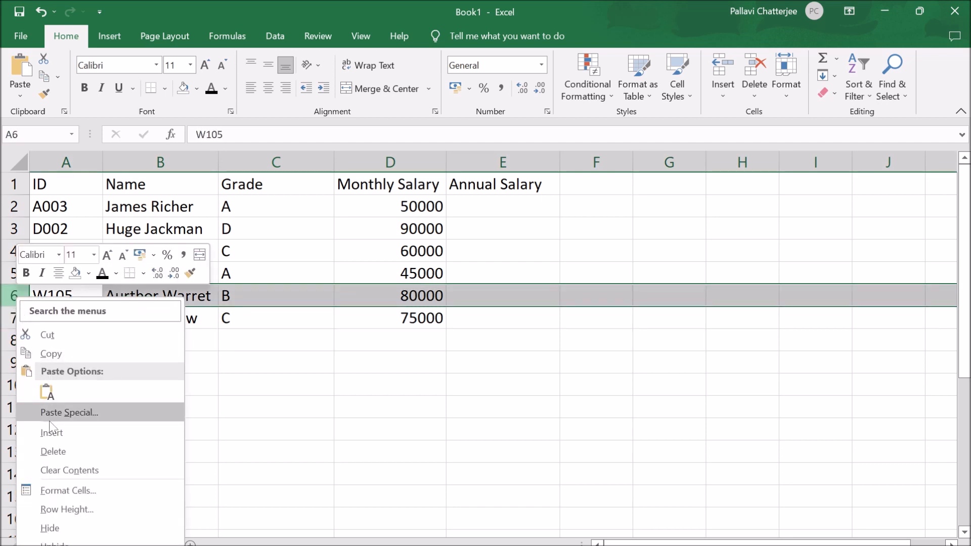
{"action": "left_click", "coordinate": [52, 433]}
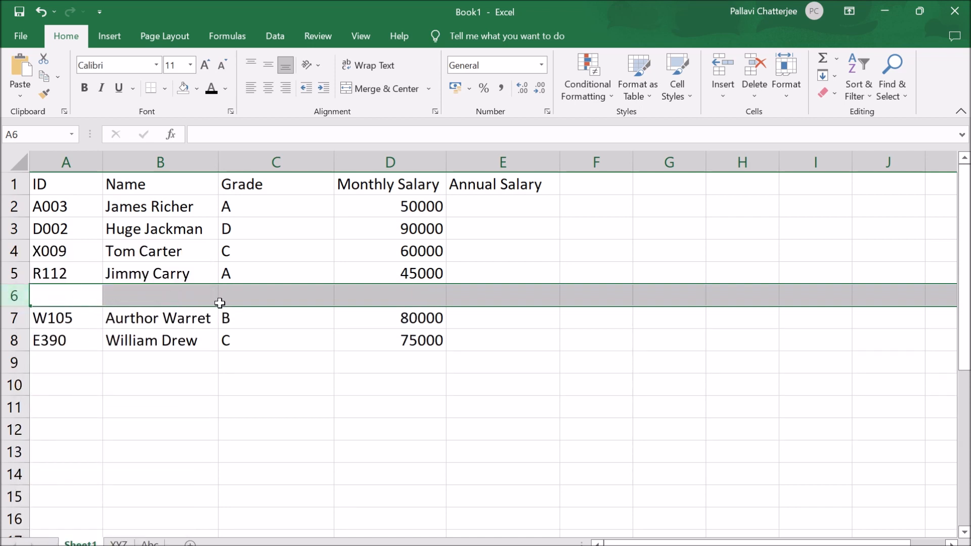
{"action": "left_click", "coordinate": [7, 319]}
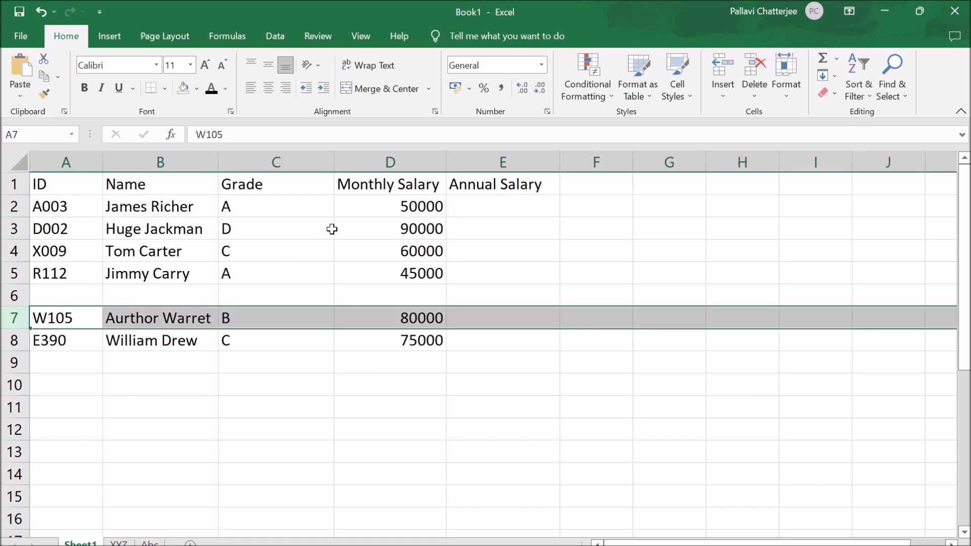
{"action": "left_click", "coordinate": [370, 157]}
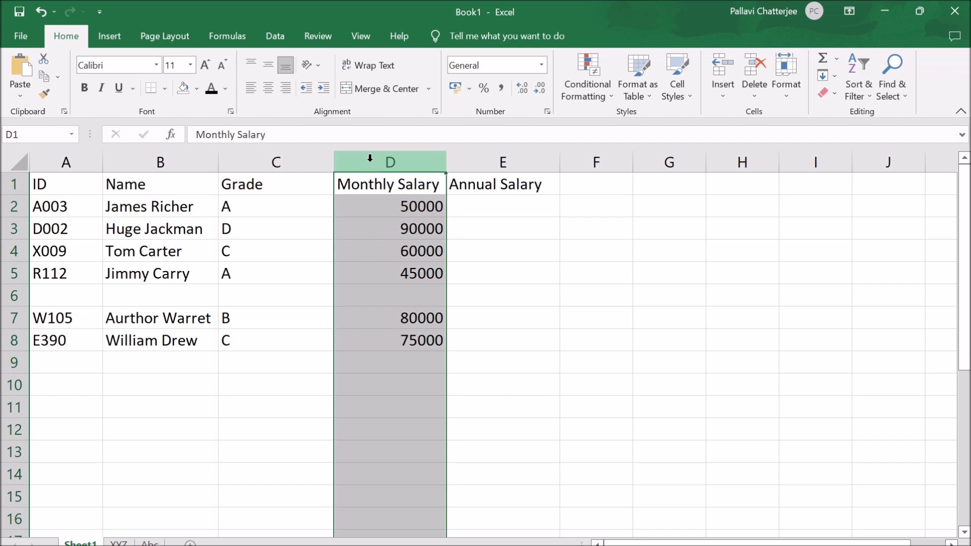
{"action": "right_click", "coordinate": [370, 157]}
{"action": "key", "text": "Escape"}
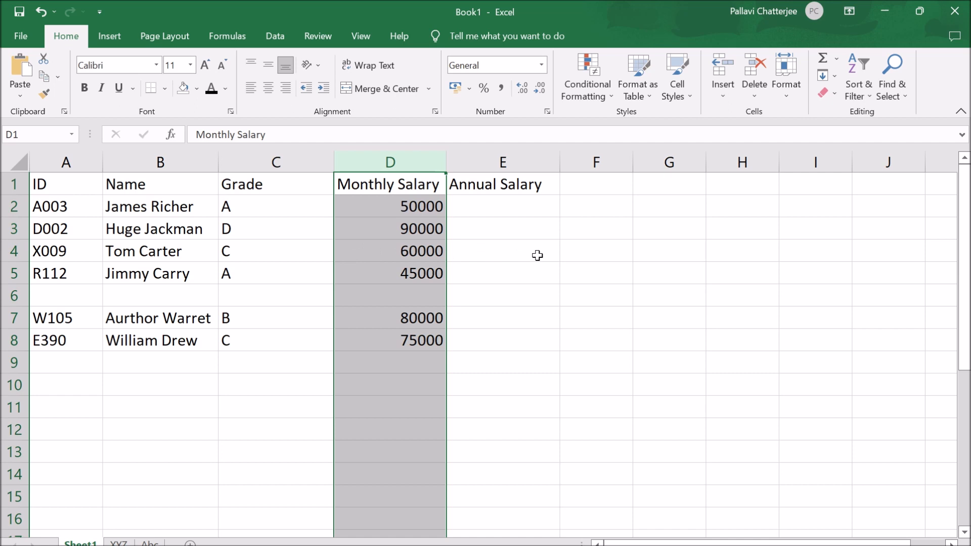
{"action": "left_click", "coordinate": [526, 295]}
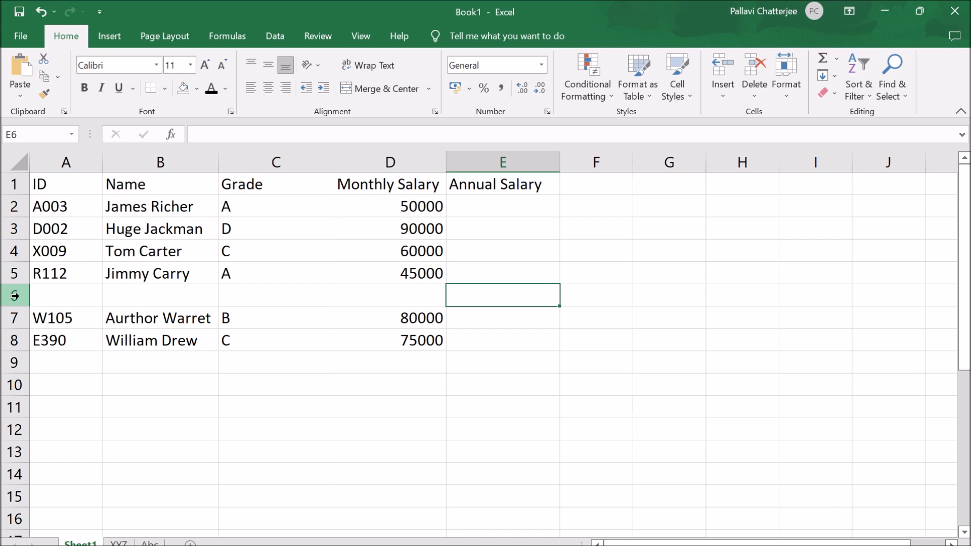
- Delete the empty row 6 from the salary table
{"action": "left_click", "coordinate": [15, 296]}
{"action": "right_click", "coordinate": [21, 299]}
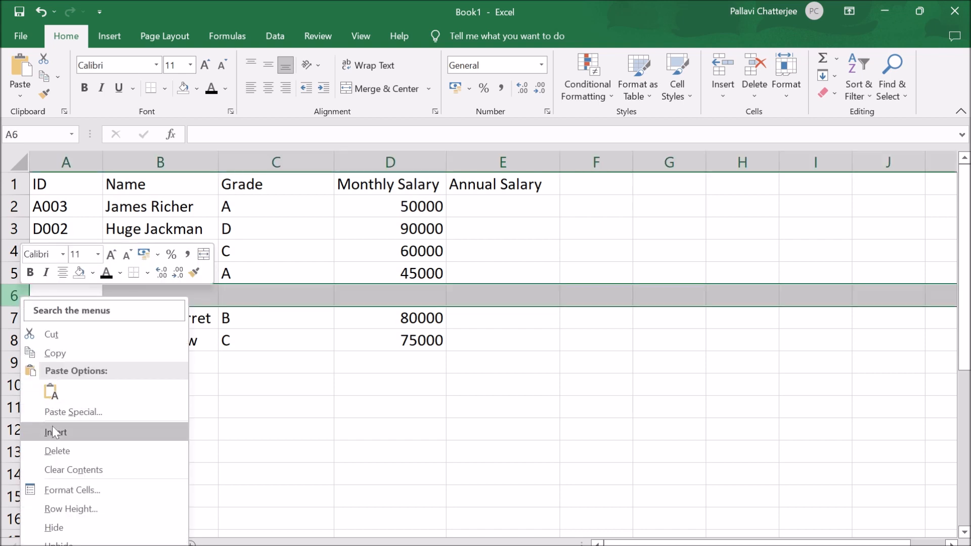
{"action": "left_click", "coordinate": [420, 412]}
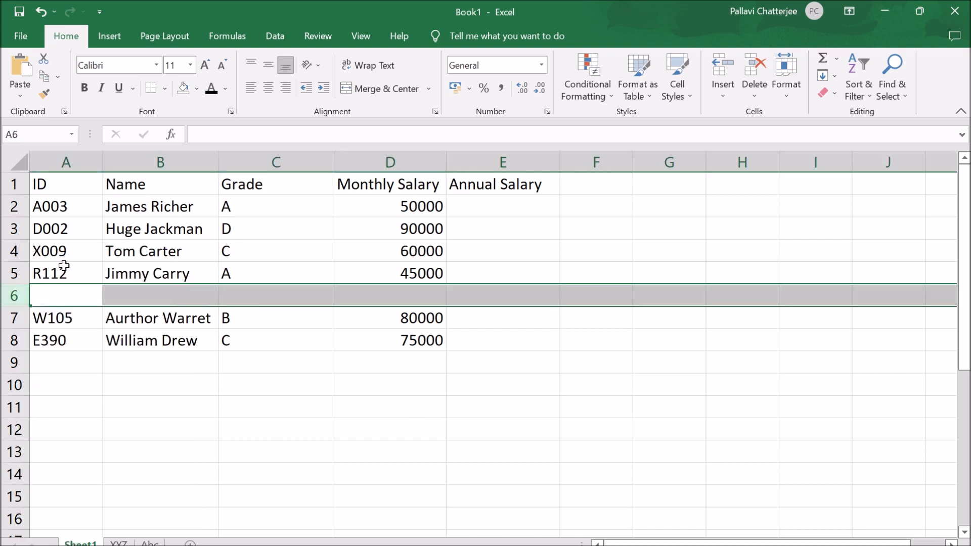
{"action": "right_click", "coordinate": [10, 293]}
{"action": "left_click", "coordinate": [55, 446]}
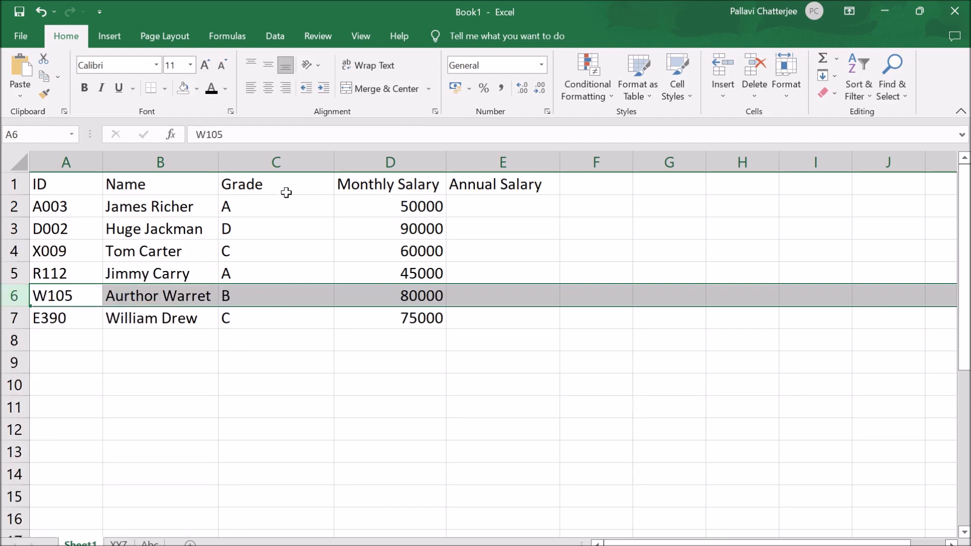
- Delete the entire Grade column C, and undo the deletion
{"action": "left_click", "coordinate": [277, 162]}
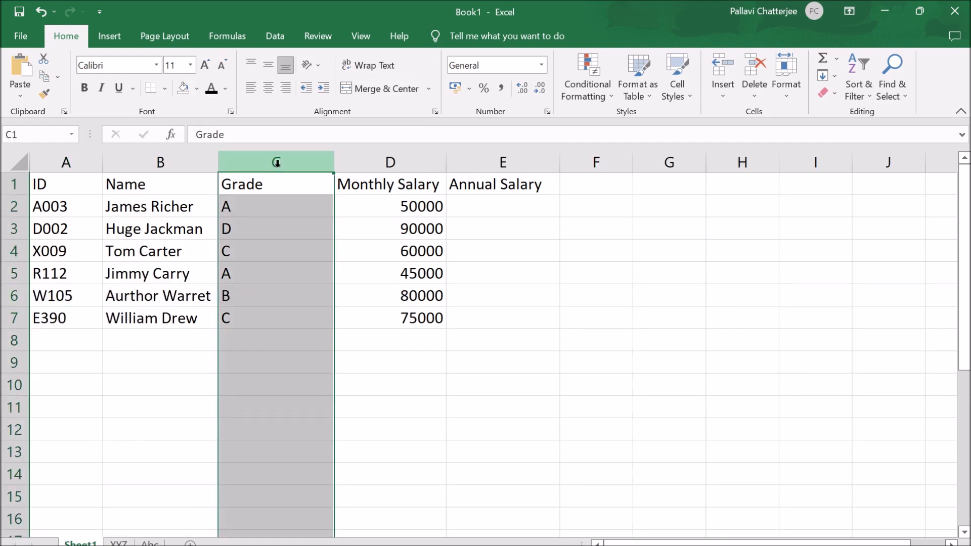
{"action": "right_click", "coordinate": [277, 162]}
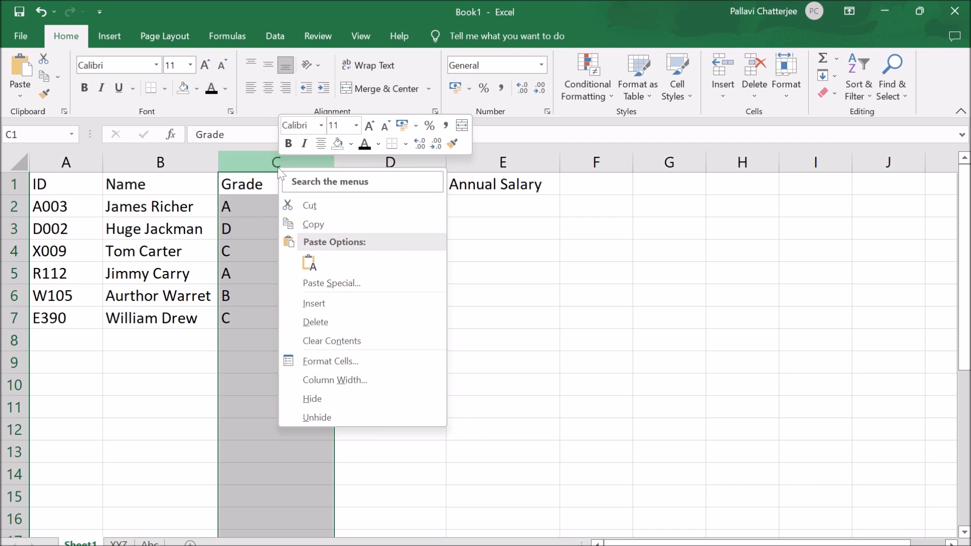
{"action": "left_click", "coordinate": [315, 323]}
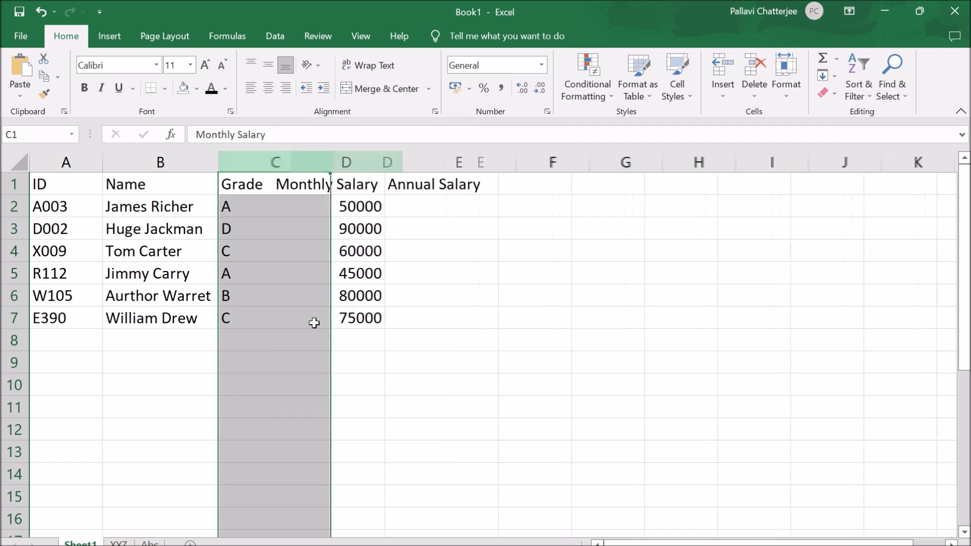
{"action": "left_click", "coordinate": [361, 309]}
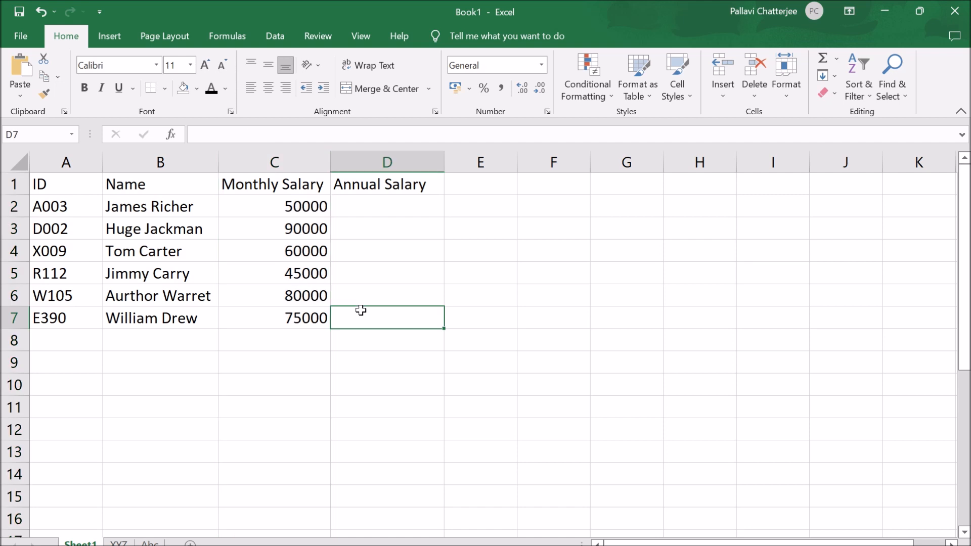
{"action": "left_click", "coordinate": [40, 11]}
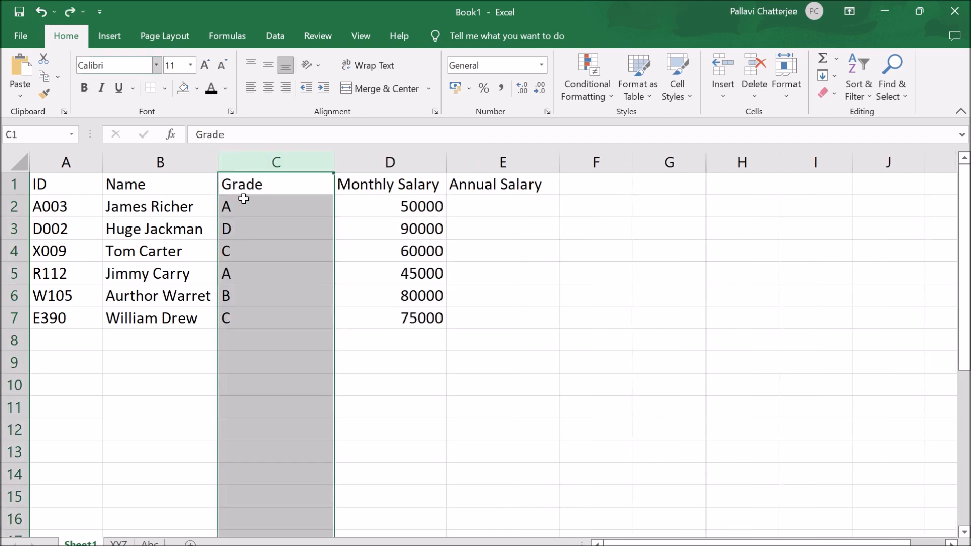
- Insert an empty row above the header row of the salary table
{"action": "left_click", "coordinate": [466, 357]}
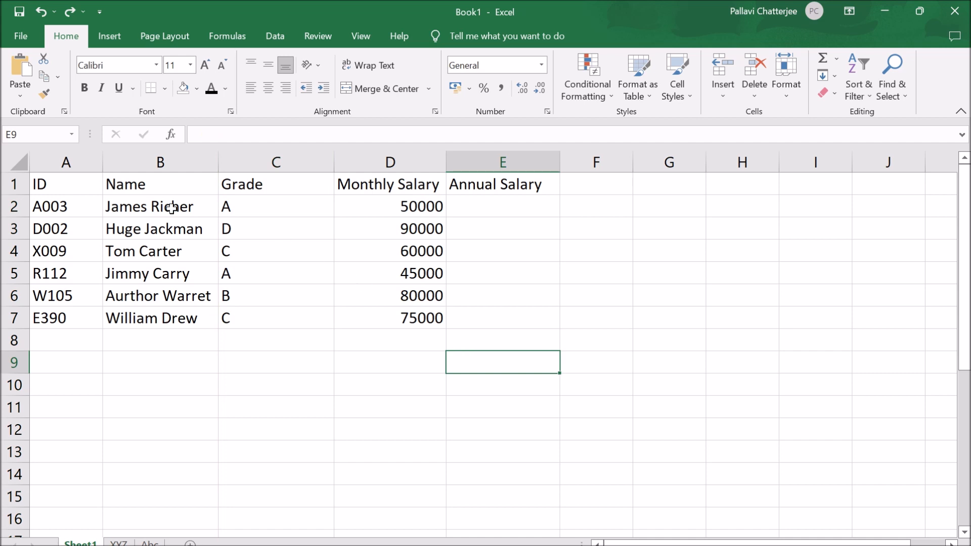
{"action": "left_click", "coordinate": [15, 183]}
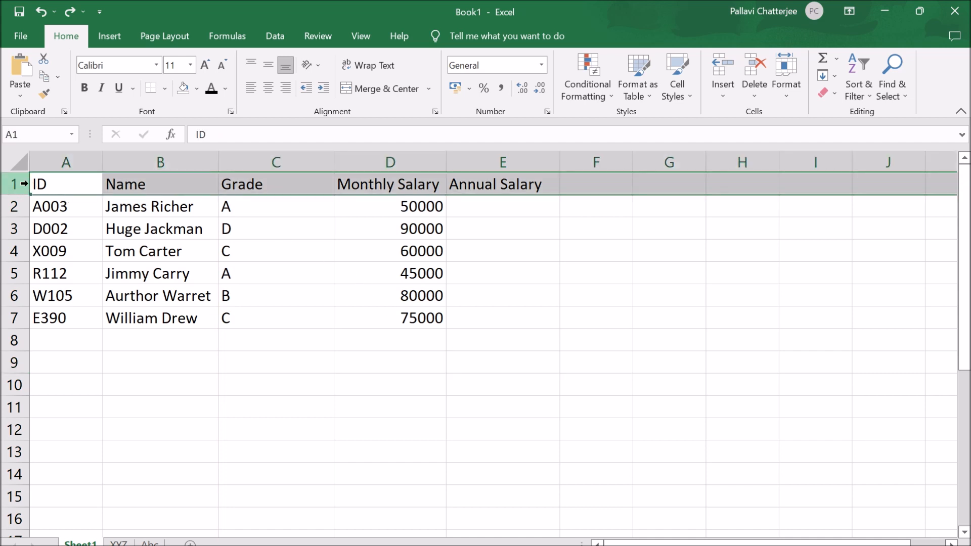
{"action": "right_click", "coordinate": [30, 188]}
{"action": "left_click", "coordinate": [65, 320]}
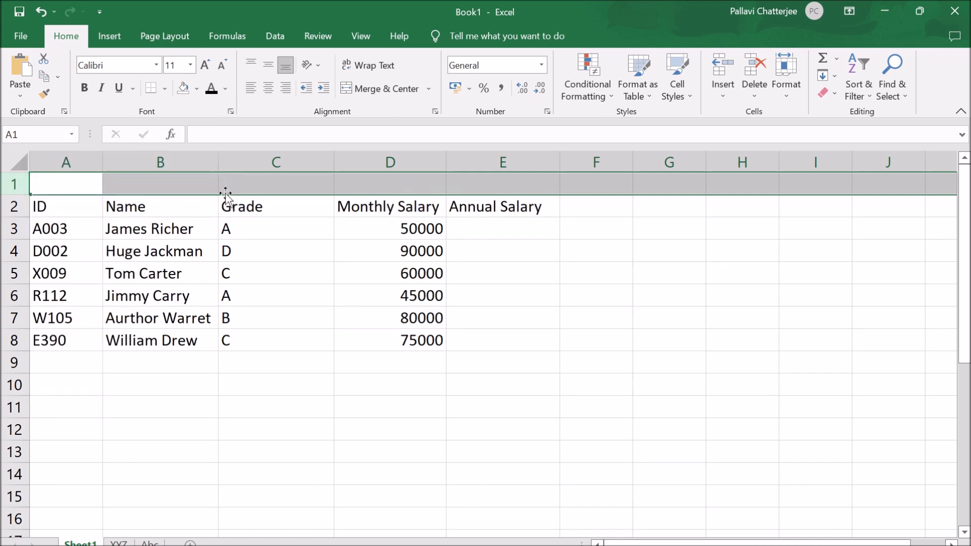
- Enter the table title Emplayee Data in cell A1
{"action": "left_click", "coordinate": [77, 182]}
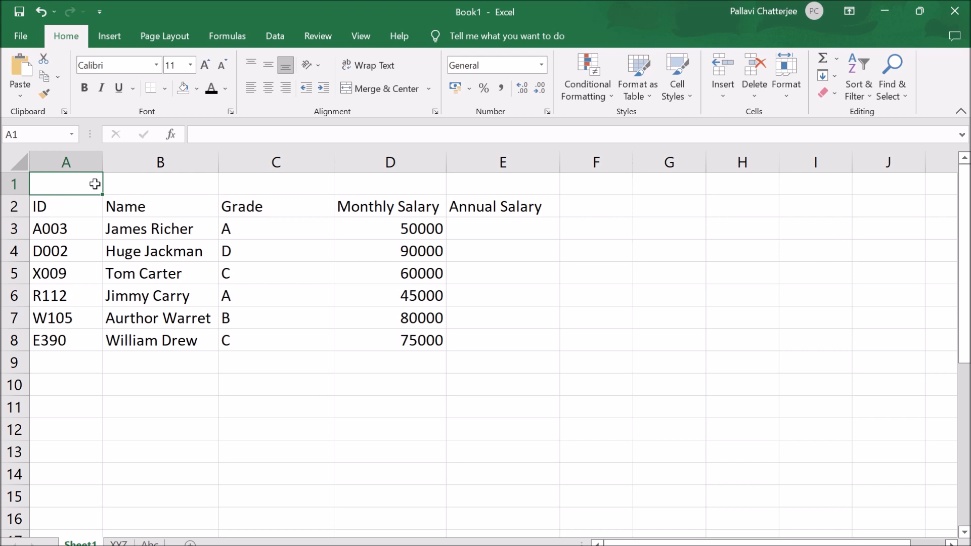
{"action": "type", "text": "Emp"}
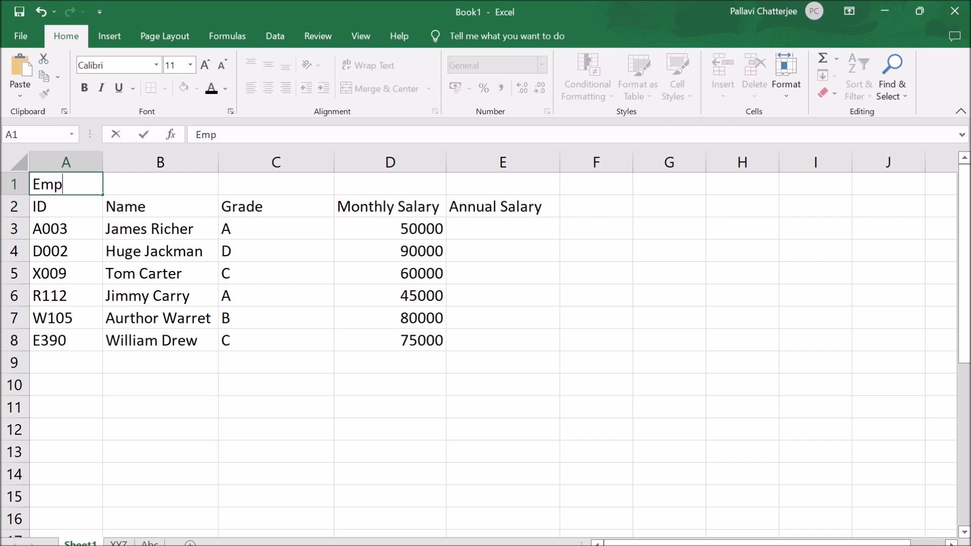
{"action": "type", "text": "layee Data"}
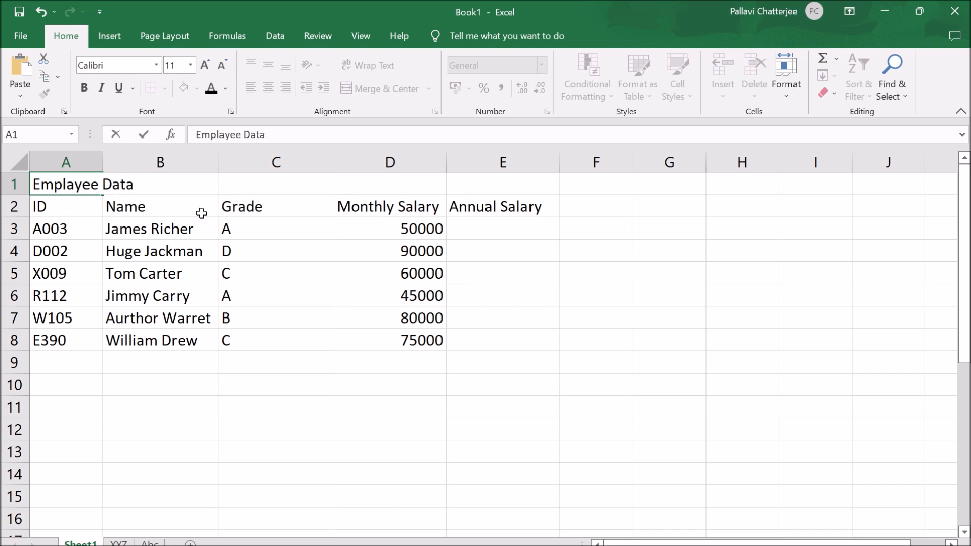
{"action": "left_click", "coordinate": [367, 359]}
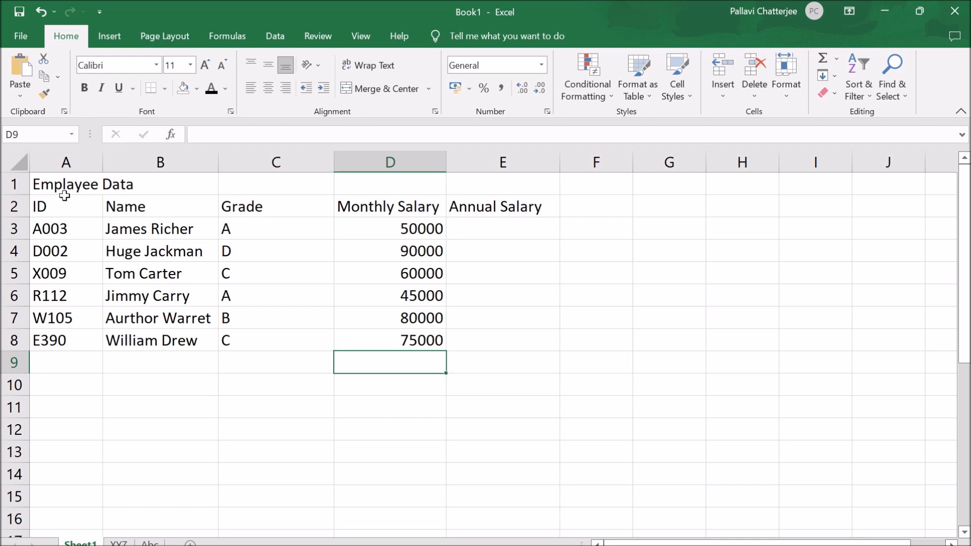
{"action": "left_click_drag", "start_coordinate": [62, 204], "coordinate": [580, 344]}
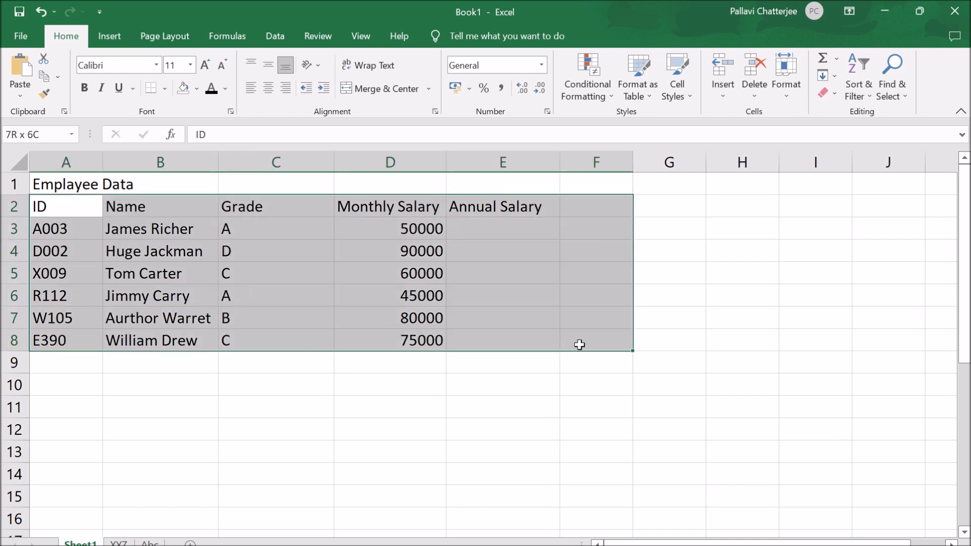
{"action": "left_click", "coordinate": [87, 187]}
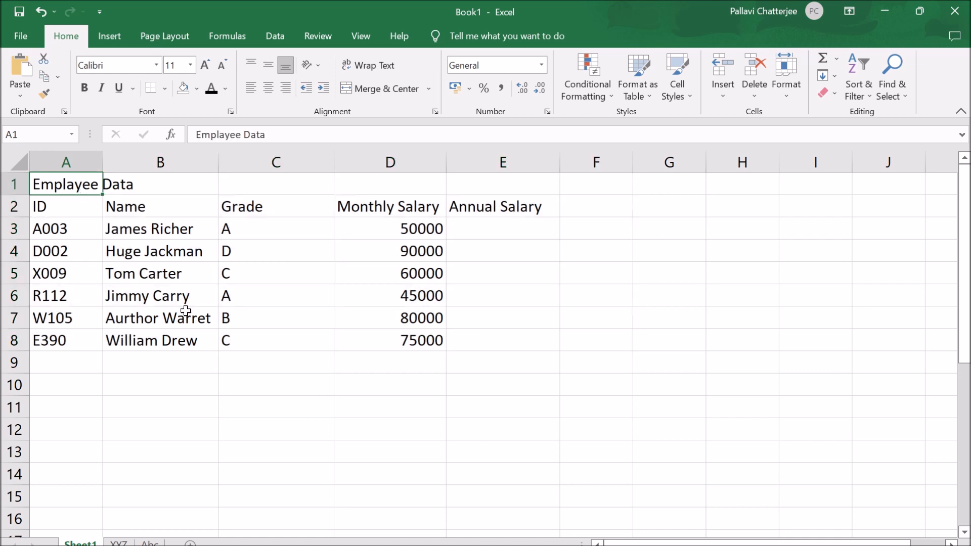
{"action": "left_click_drag", "start_coordinate": [44, 209], "coordinate": [337, 214]}
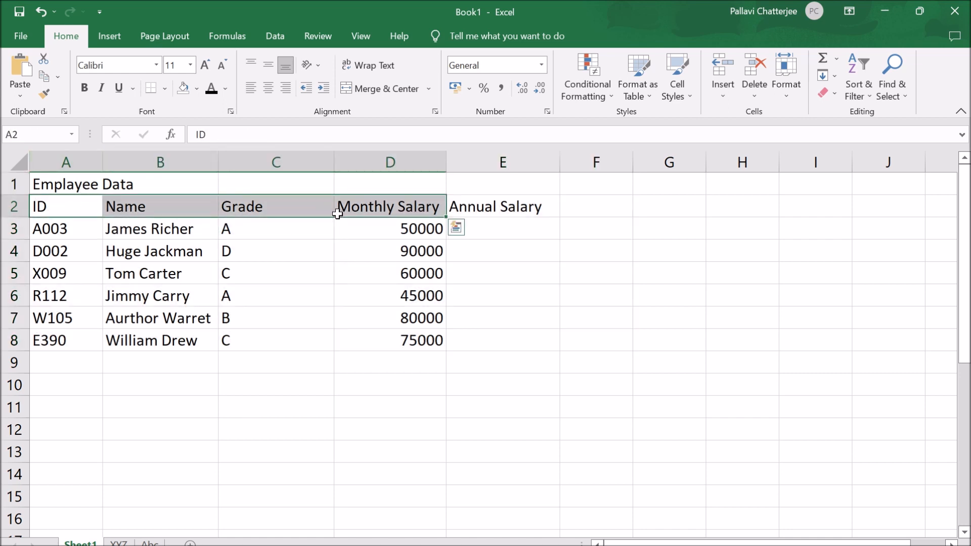
{"action": "left_click", "coordinate": [263, 446]}
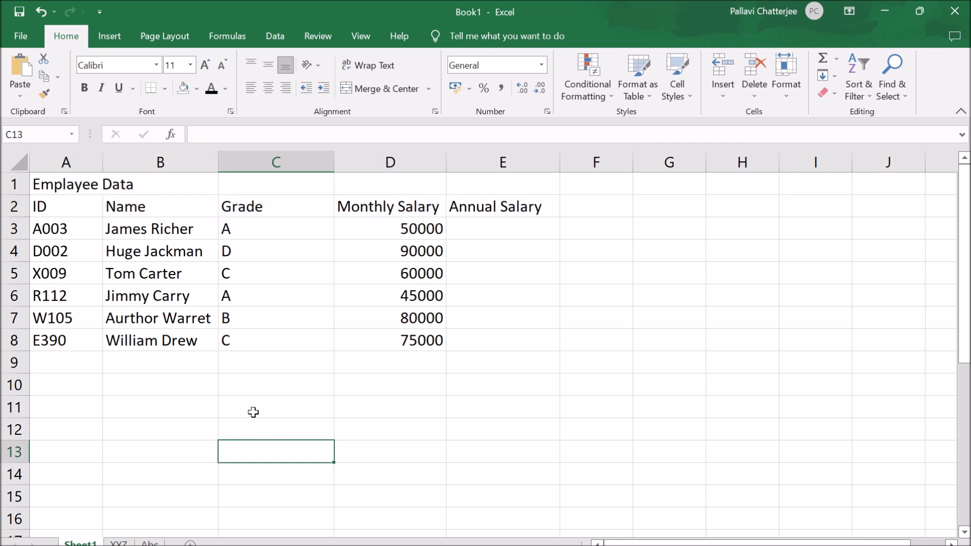
{"action": "left_click", "coordinate": [58, 186]}
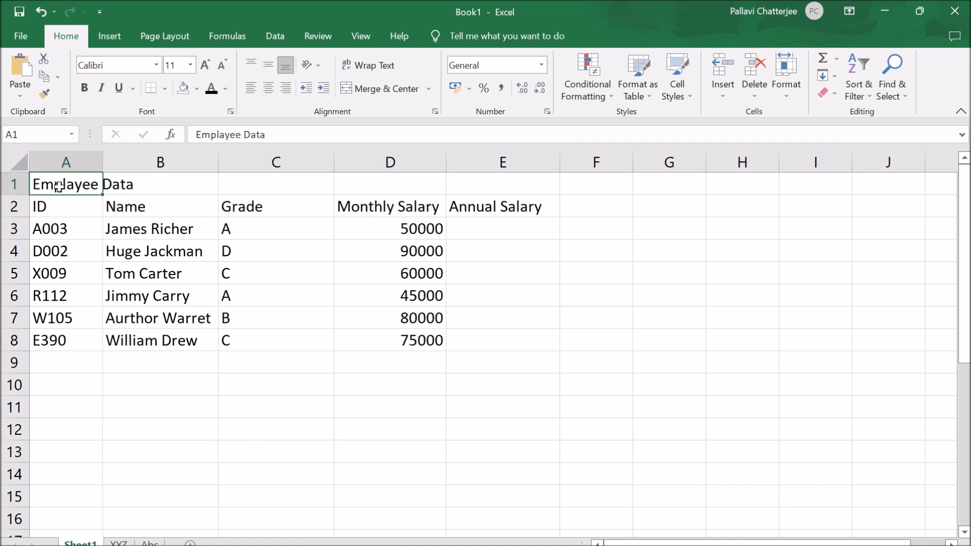
{"action": "left_click", "coordinate": [209, 258]}
- Merge and center the title across cells A1 to E1
{"action": "left_click_drag", "start_coordinate": [80, 190], "coordinate": [346, 189]}
{"action": "left_click_drag", "start_coordinate": [382, 191], "coordinate": [492, 194]}
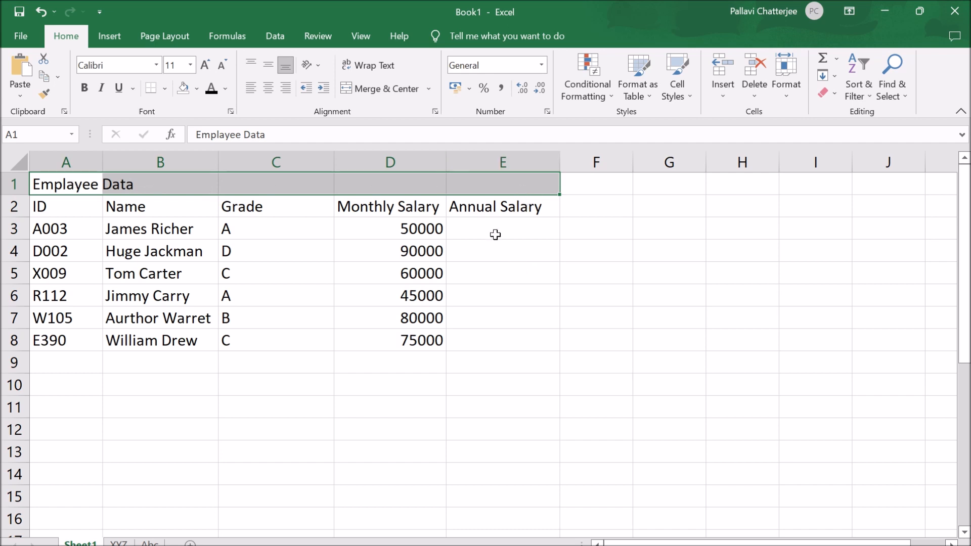
{"action": "left_click", "coordinate": [383, 89]}
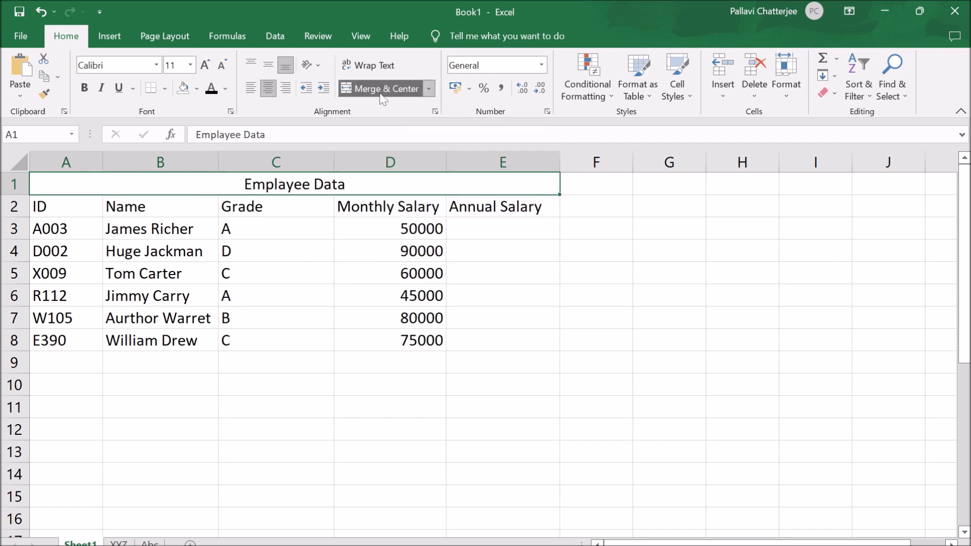
{"action": "left_click", "coordinate": [363, 314]}
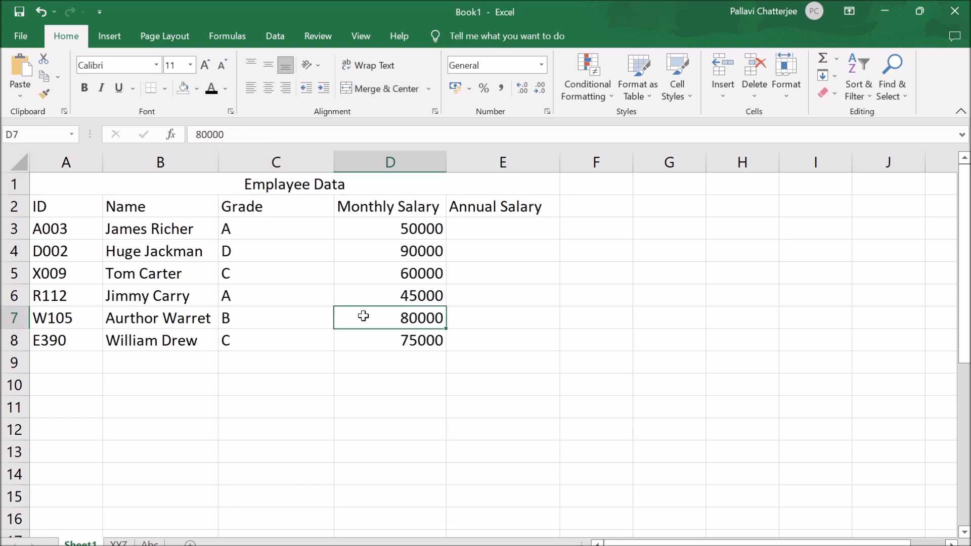
- Make the merged title in row 1 bold and give it a light orange fill
{"action": "left_click", "coordinate": [74, 184]}
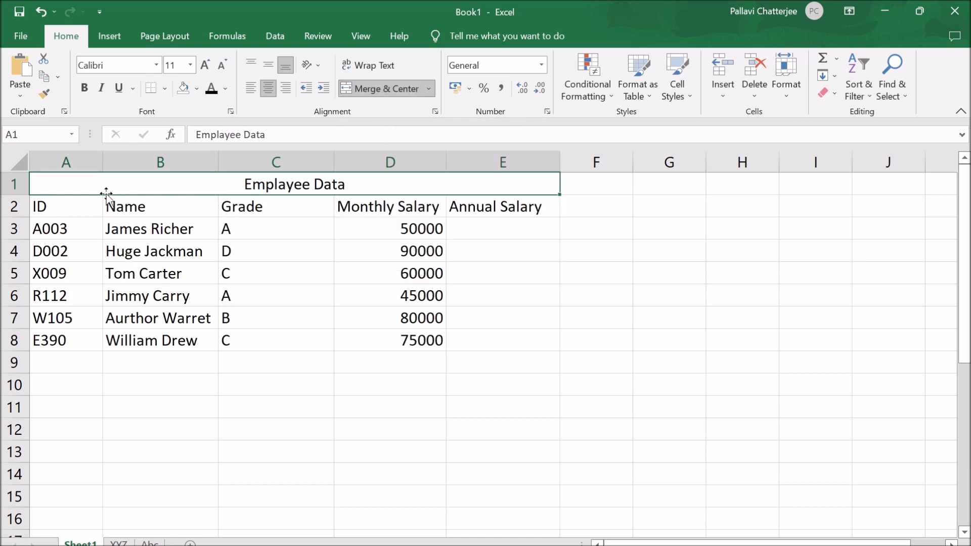
{"action": "left_click", "coordinate": [89, 93]}
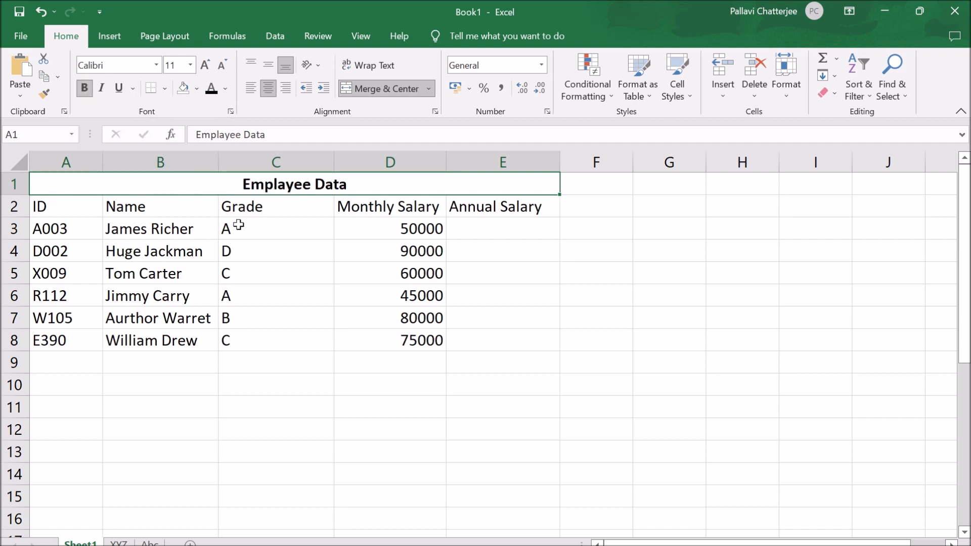
{"action": "left_click", "coordinate": [197, 90]}
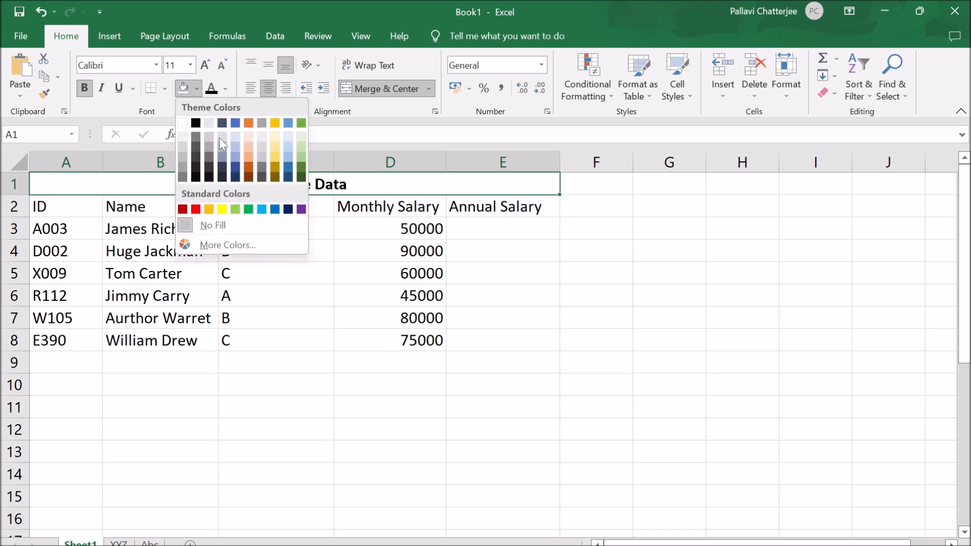
{"action": "left_click", "coordinate": [250, 148]}
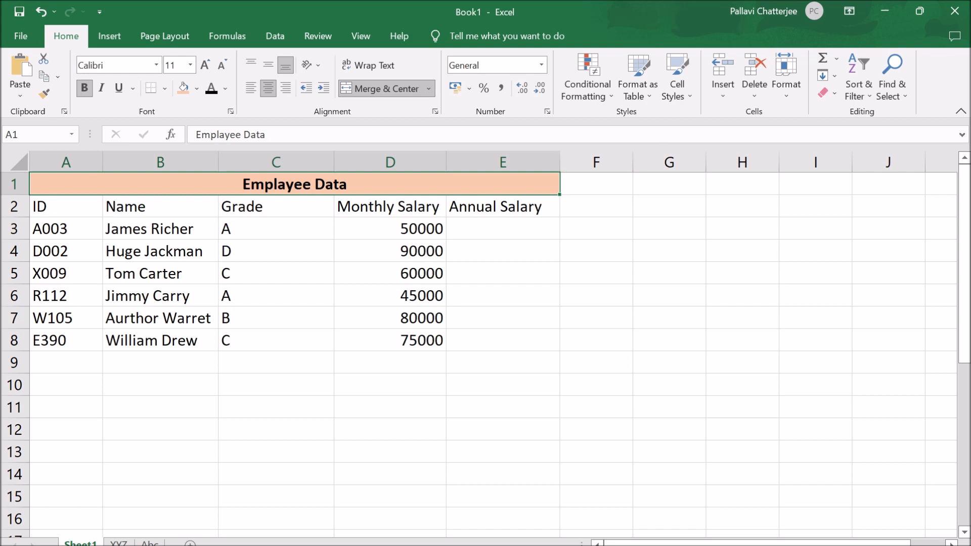
- Try the Neutral, Input and Note cell styles on the merged title, and undo all three
{"action": "left_click", "coordinate": [693, 103]}
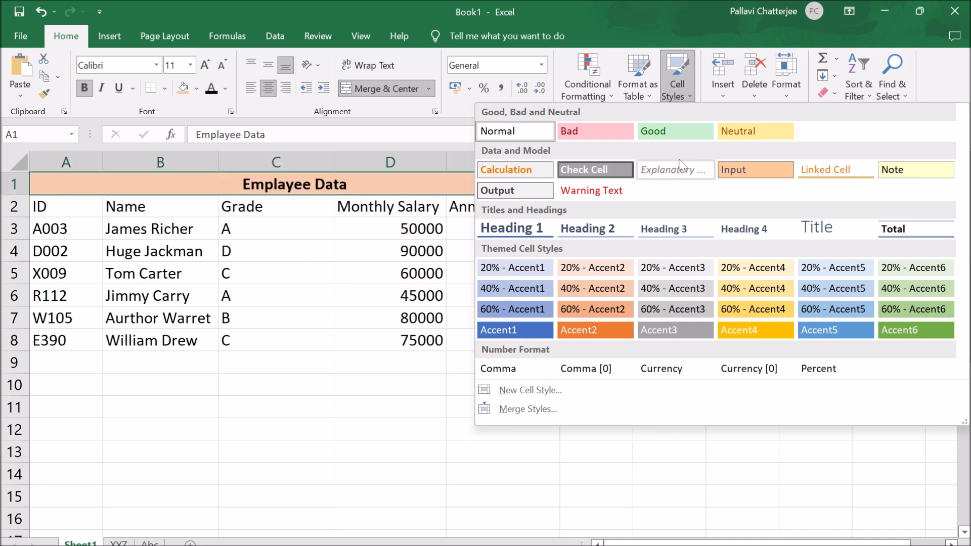
{"action": "left_click", "coordinate": [738, 138]}
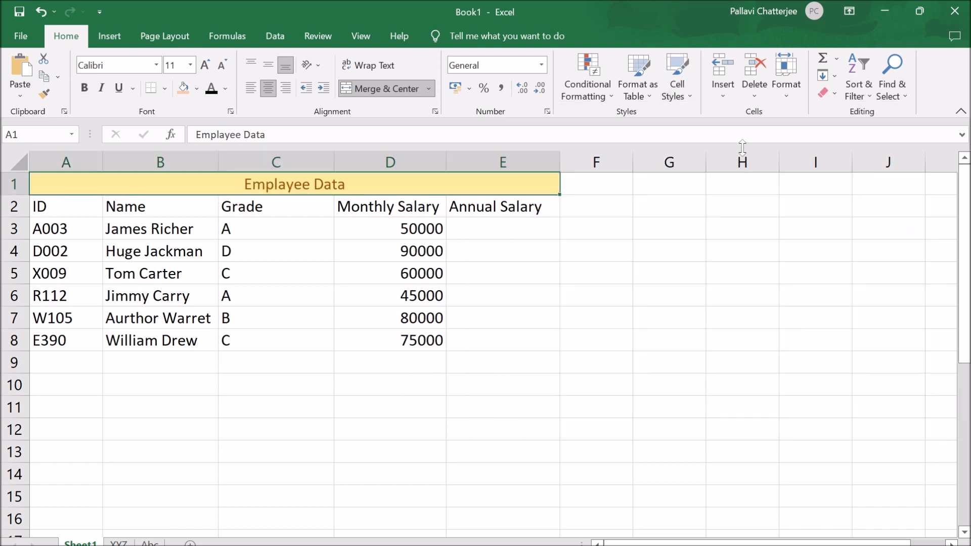
{"action": "left_click", "coordinate": [686, 90]}
{"action": "left_click", "coordinate": [755, 169]}
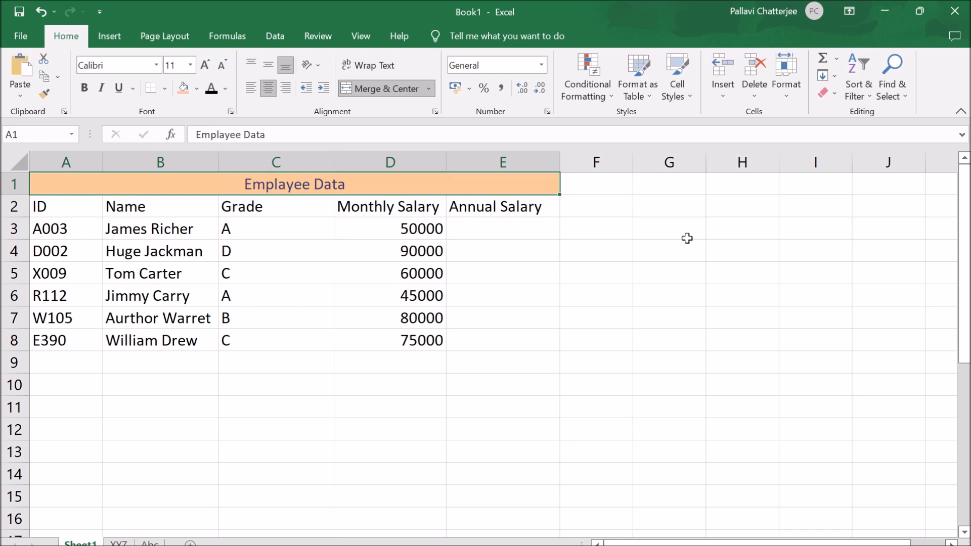
{"action": "left_click", "coordinate": [693, 97]}
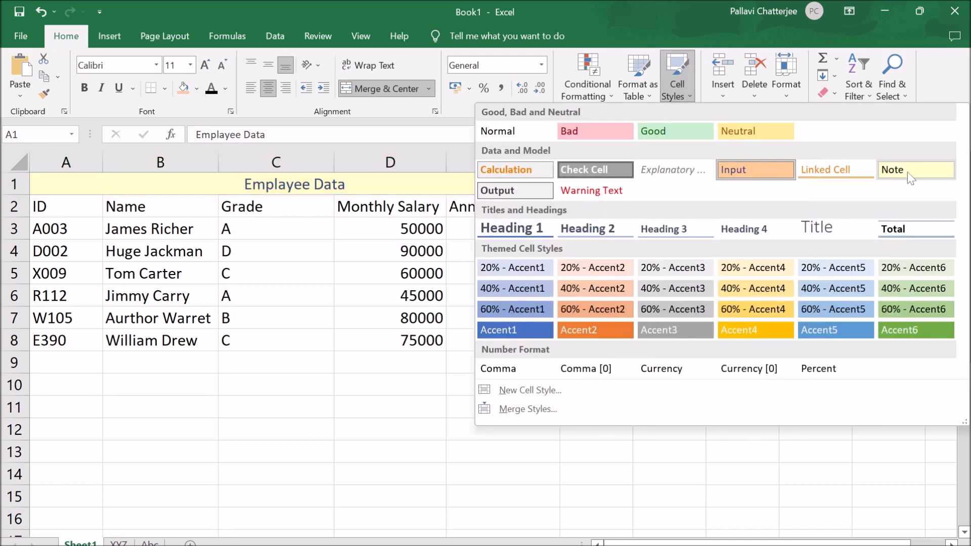
{"action": "left_click", "coordinate": [907, 170]}
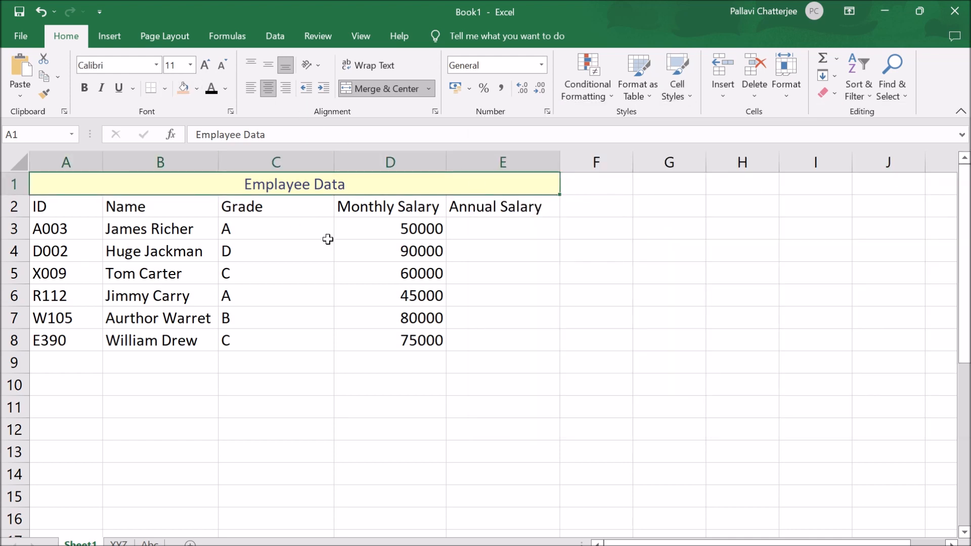
{"action": "key", "text": "ctrl+z"}
{"action": "key", "text": "ctrl+z"}
{"action": "key", "text": "ctrl+z"}
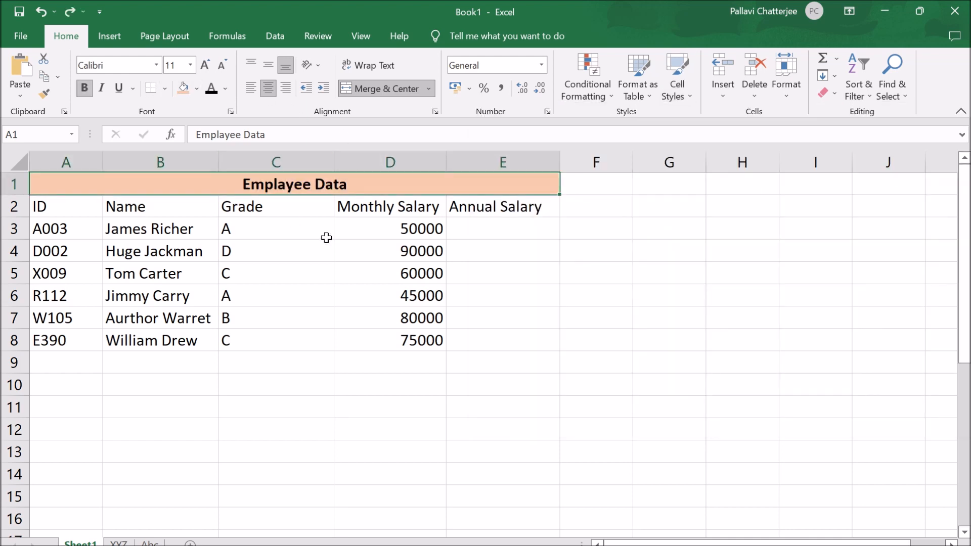
{"action": "left_click", "coordinate": [417, 428]}
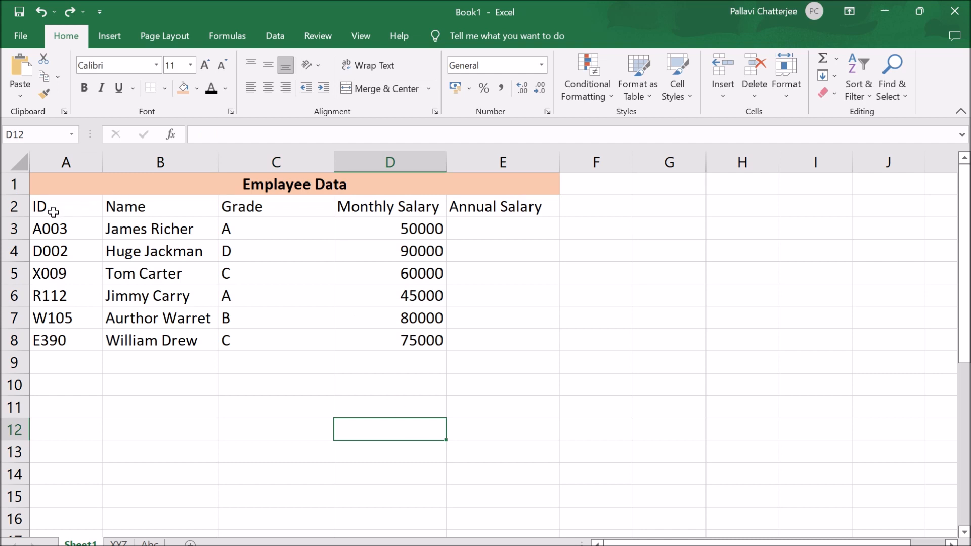
- Fill the column header cells A2 to E2 with light gray
{"action": "left_click", "coordinate": [102, 206]}
{"action": "left_click_drag", "start_coordinate": [103, 206], "coordinate": [502, 205]}
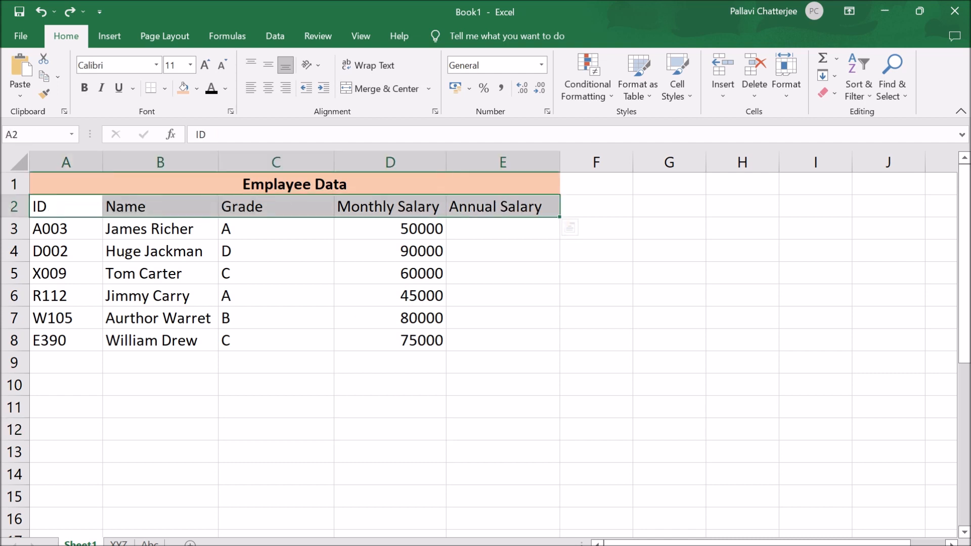
{"action": "left_click", "coordinate": [195, 90]}
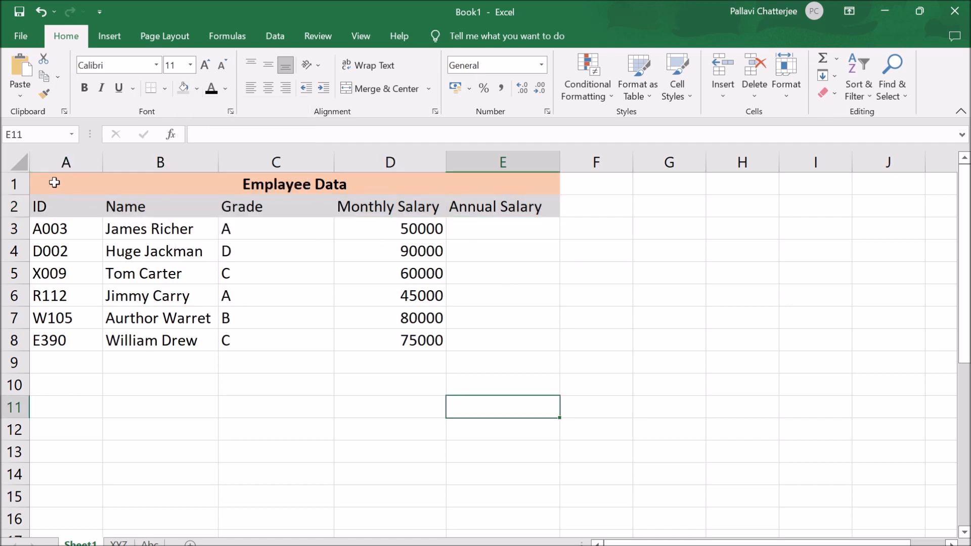
- Apply a Right Border to the range A1:G10
{"action": "left_click_drag", "start_coordinate": [52, 180], "coordinate": [692, 386]}
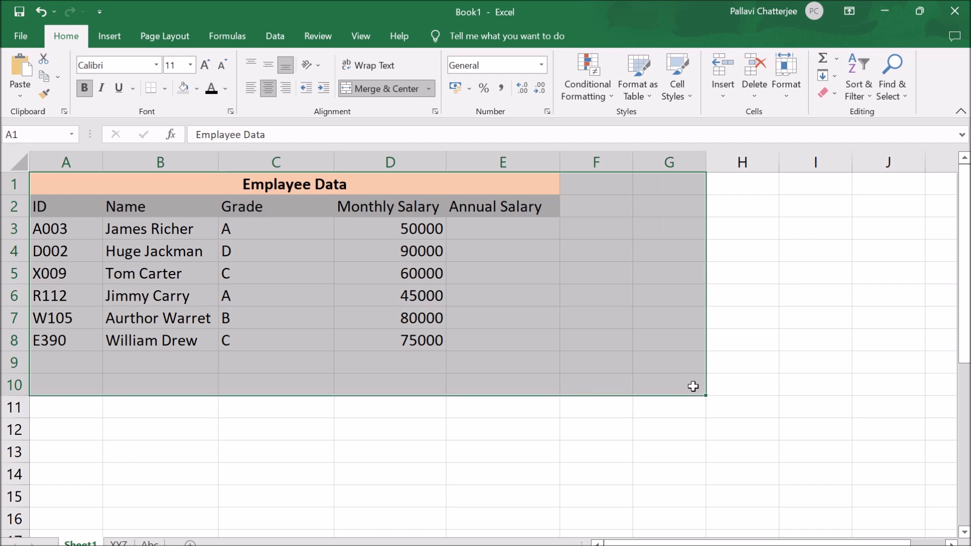
{"action": "left_click", "coordinate": [165, 89]}
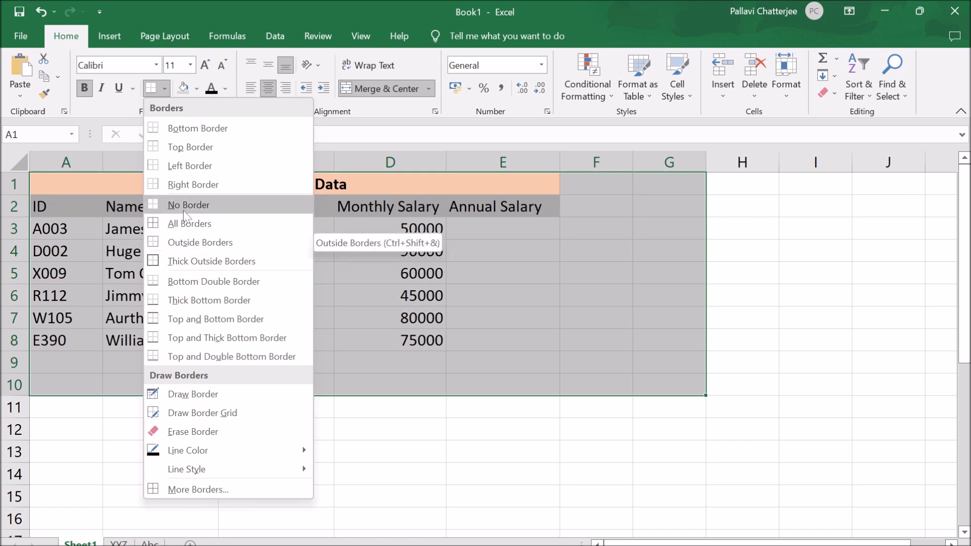
{"action": "left_click", "coordinate": [183, 188]}
{"action": "left_click", "coordinate": [457, 494]}
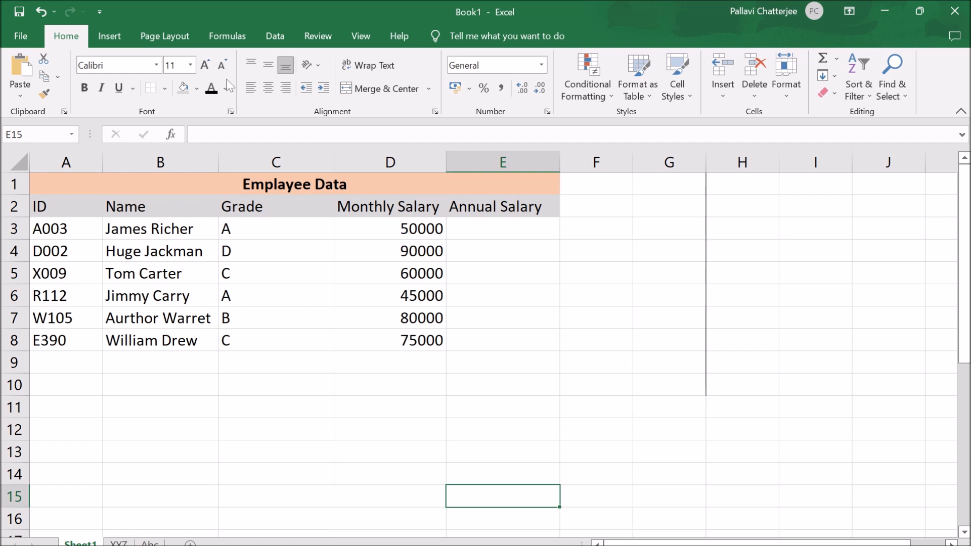
- Remove the border from the range A1:G10 with the No Border option
{"action": "left_click_drag", "start_coordinate": [43, 182], "coordinate": [668, 391]}
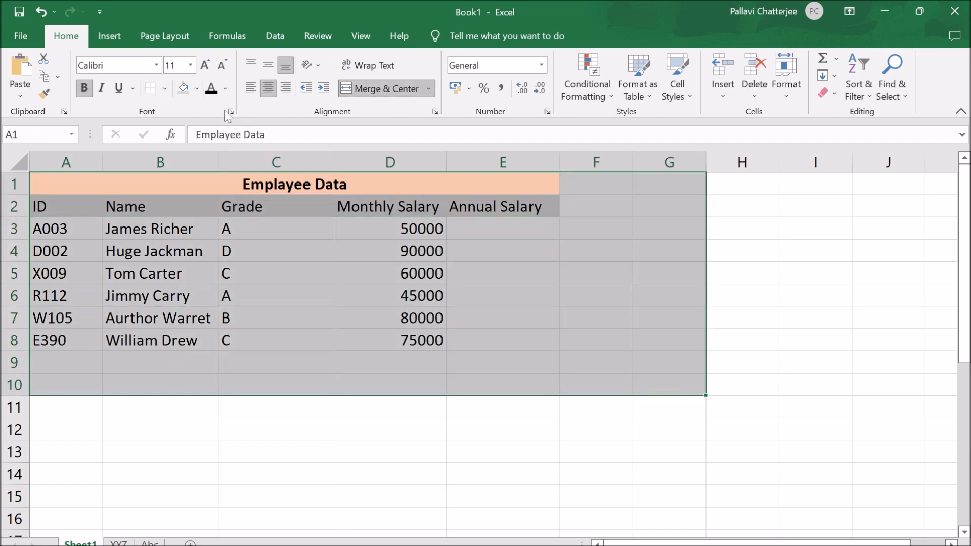
{"action": "left_click", "coordinate": [164, 89]}
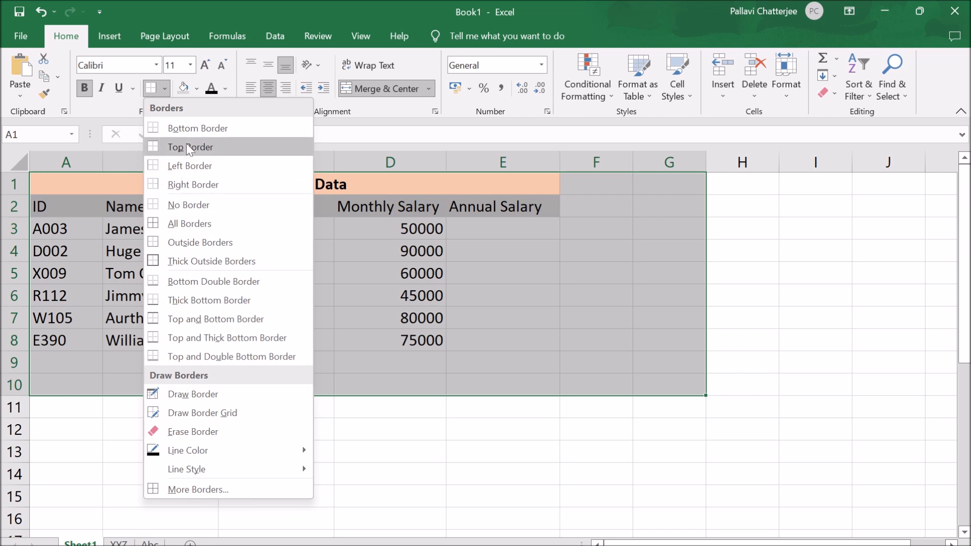
{"action": "left_click", "coordinate": [204, 207]}
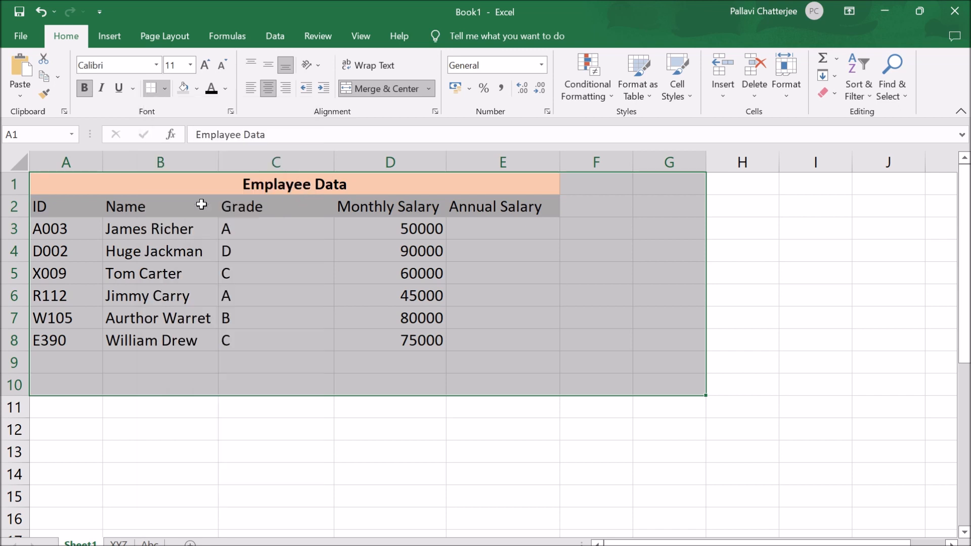
{"action": "left_click", "coordinate": [468, 473]}
- Apply All Borders to the range A1:G10
{"action": "left_click_drag", "start_coordinate": [51, 187], "coordinate": [651, 391]}
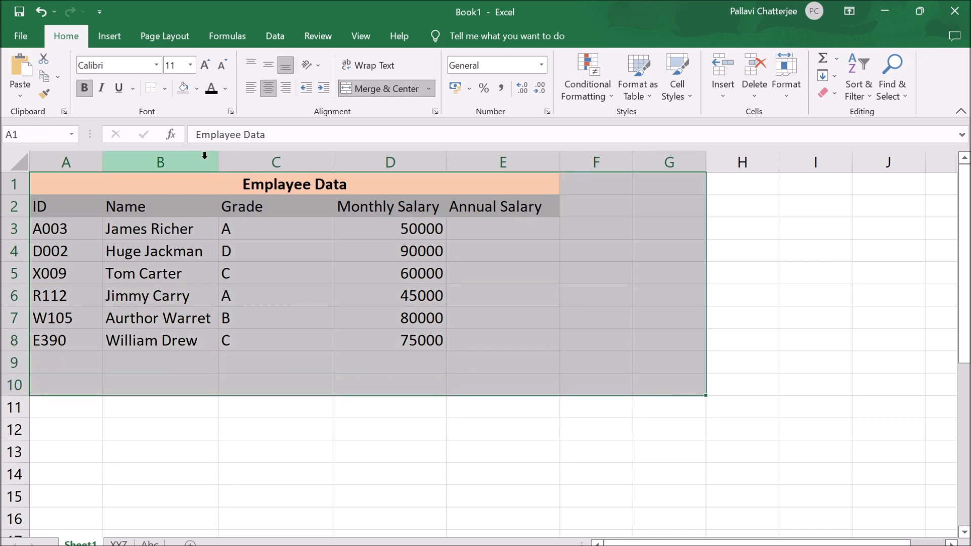
{"action": "left_click", "coordinate": [164, 90]}
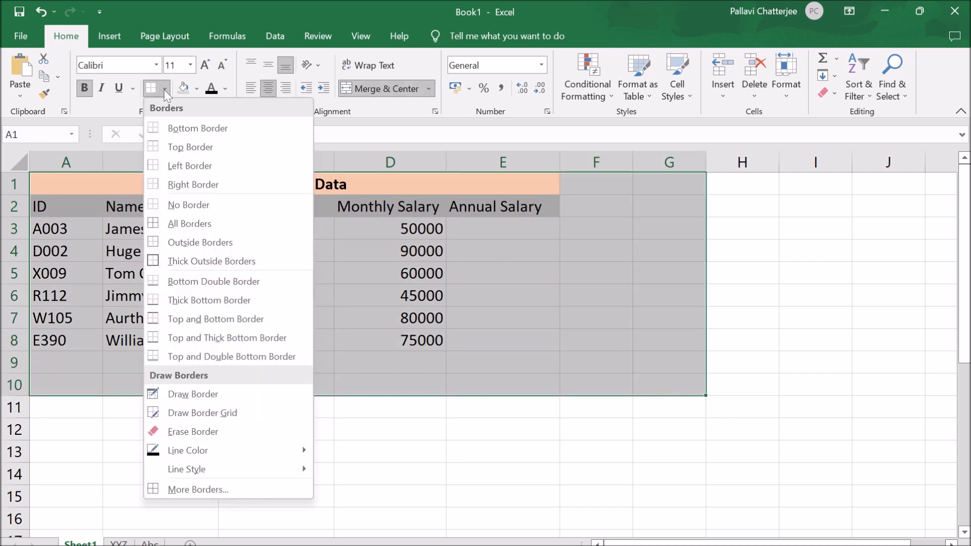
{"action": "left_click", "coordinate": [201, 226]}
{"action": "left_click", "coordinate": [245, 453]}
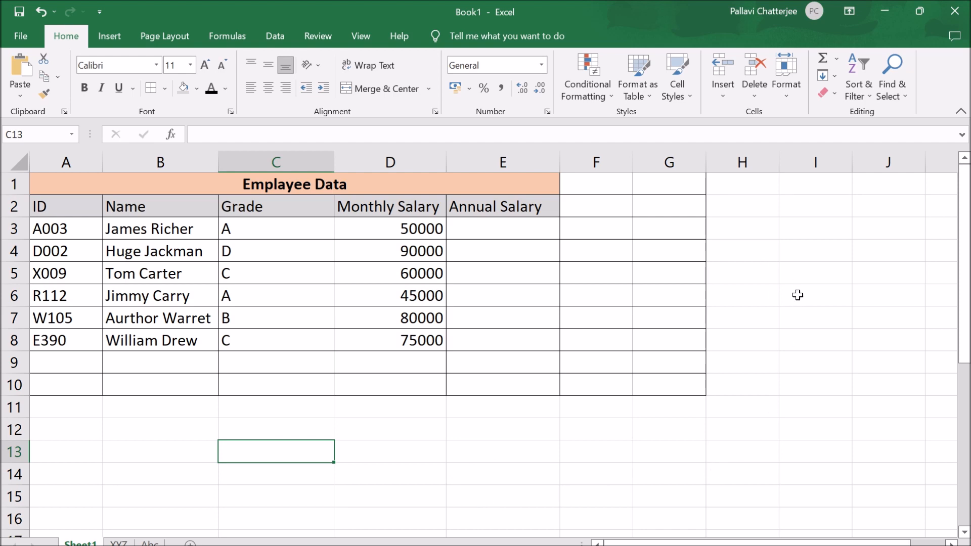
{"action": "left_click", "coordinate": [410, 237]}
{"action": "left_click_drag", "start_coordinate": [410, 239], "coordinate": [430, 376]}
{"action": "left_click", "coordinate": [466, 454]}
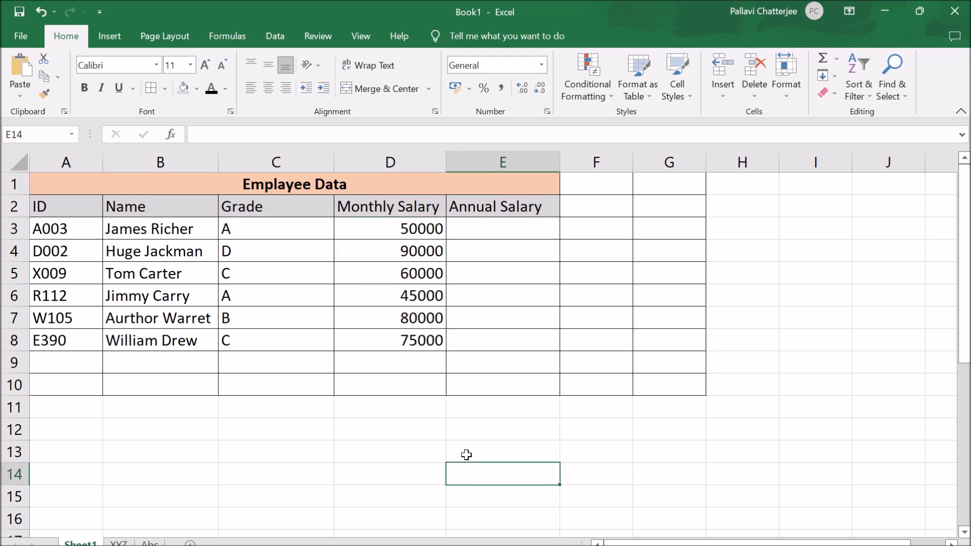
{"action": "left_click", "coordinate": [386, 163]}
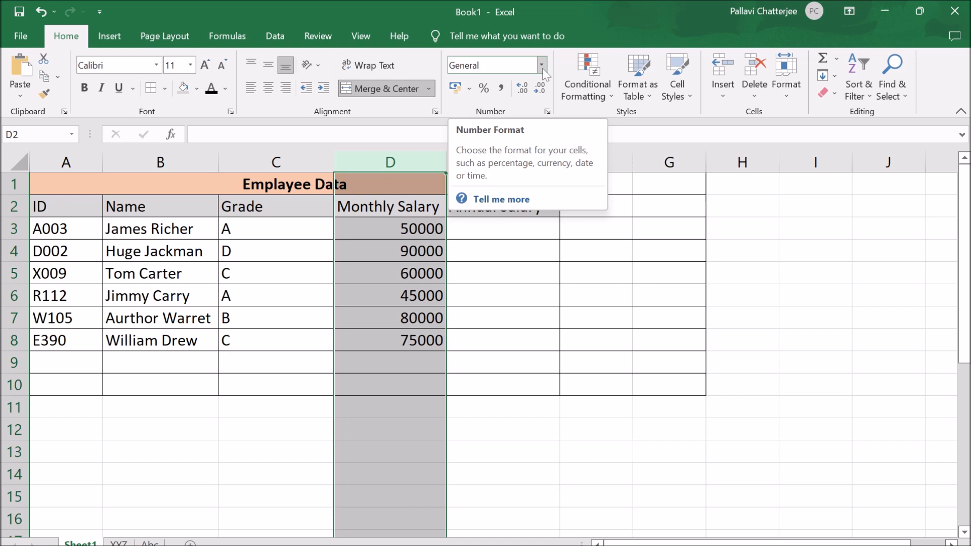
{"action": "left_click", "coordinate": [472, 90]}
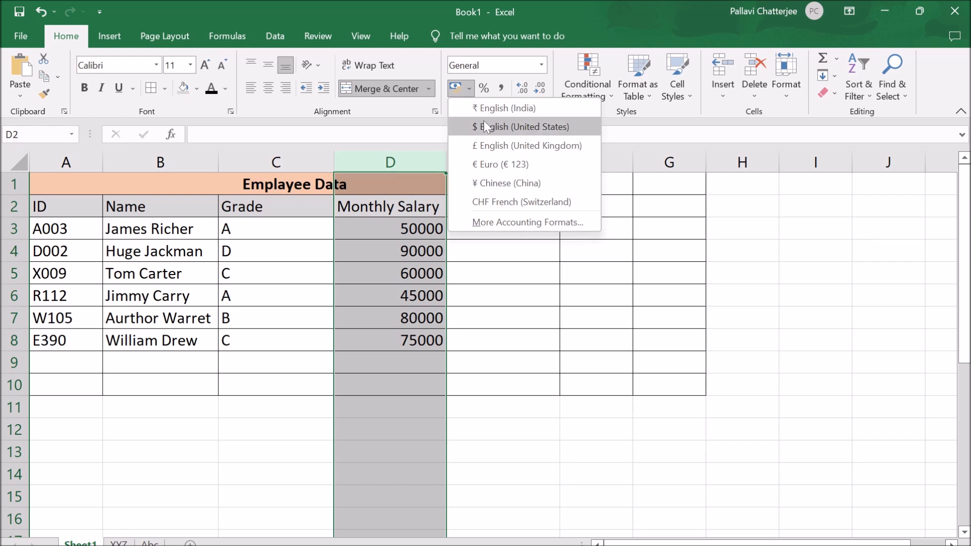
{"action": "left_click", "coordinate": [187, 268]}
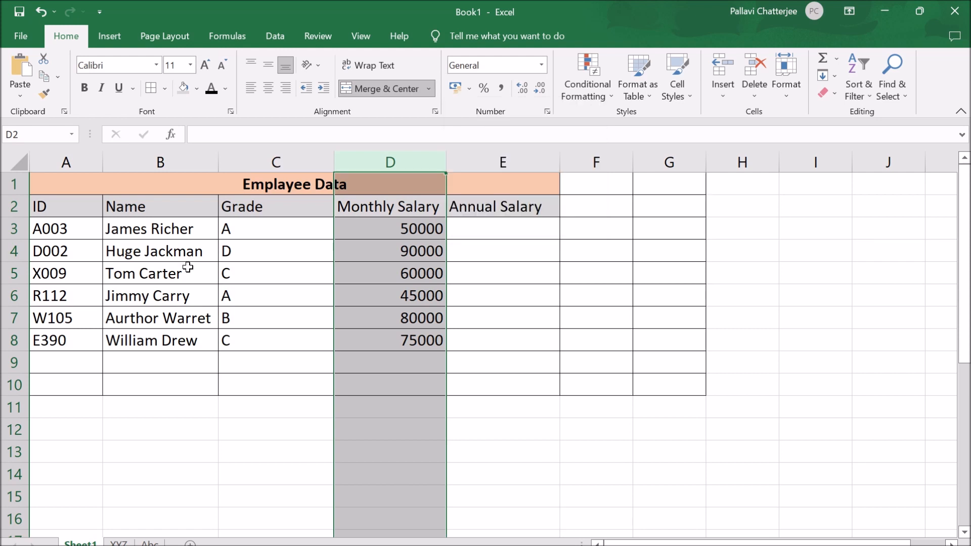
{"action": "left_click", "coordinate": [188, 267]}
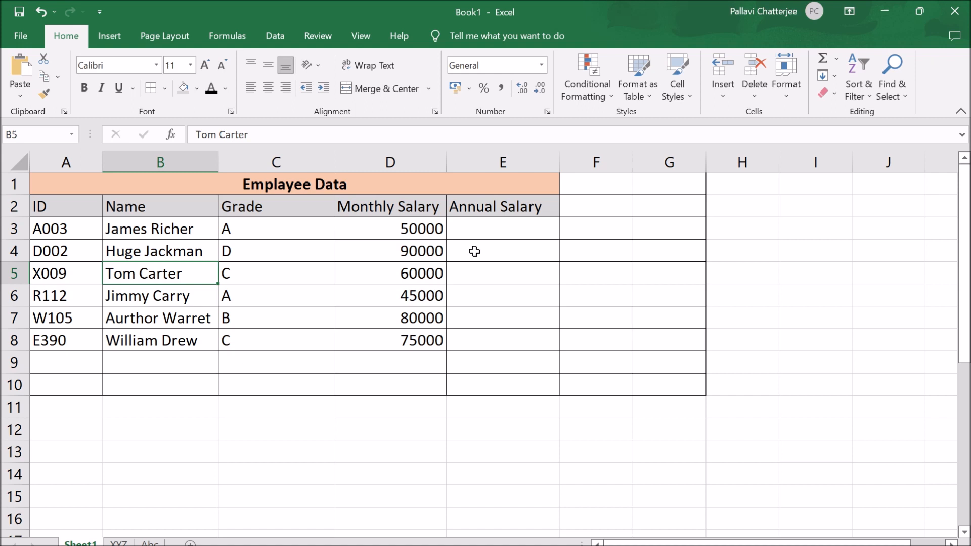
- Format the monthly salary in D3 with the $ English (United States) accounting format
{"action": "left_click", "coordinate": [422, 229]}
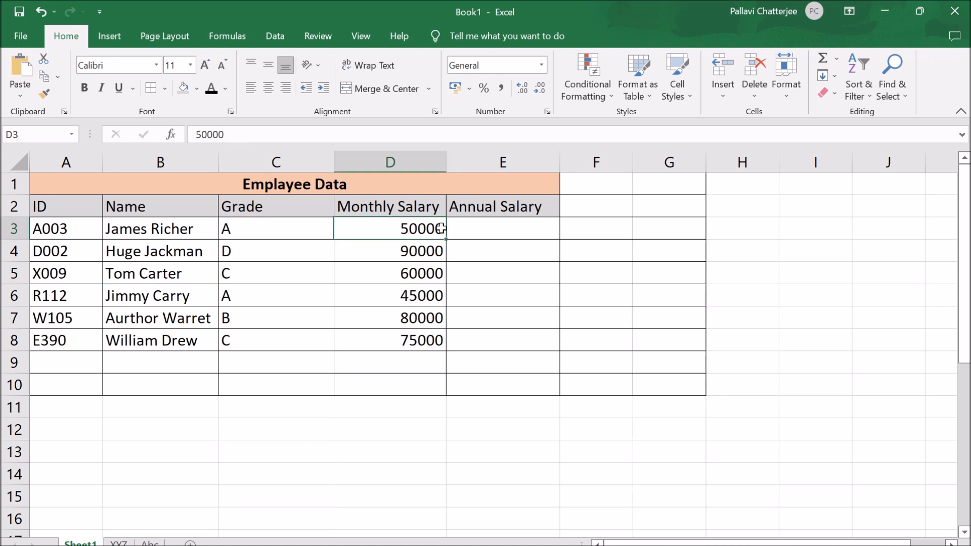
{"action": "left_click", "coordinate": [470, 89]}
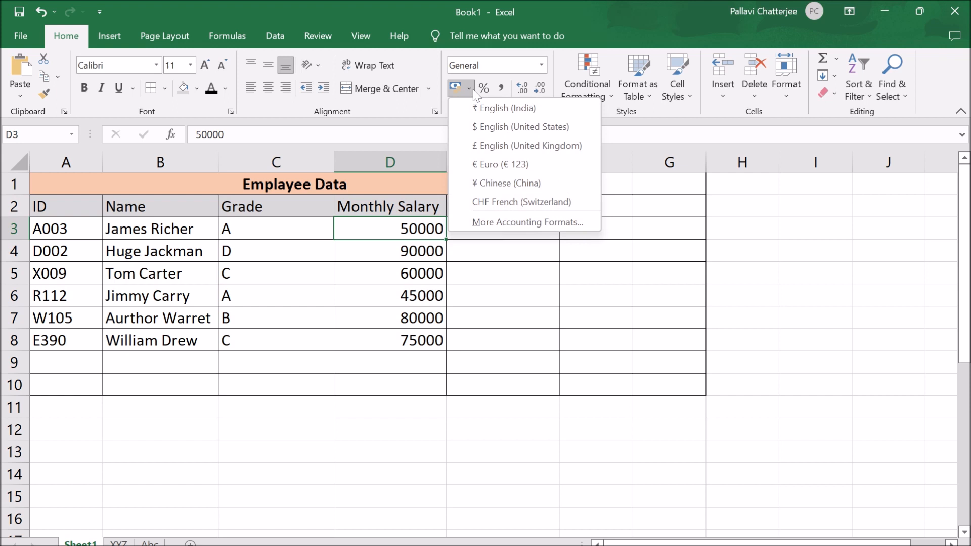
{"action": "left_click", "coordinate": [481, 126]}
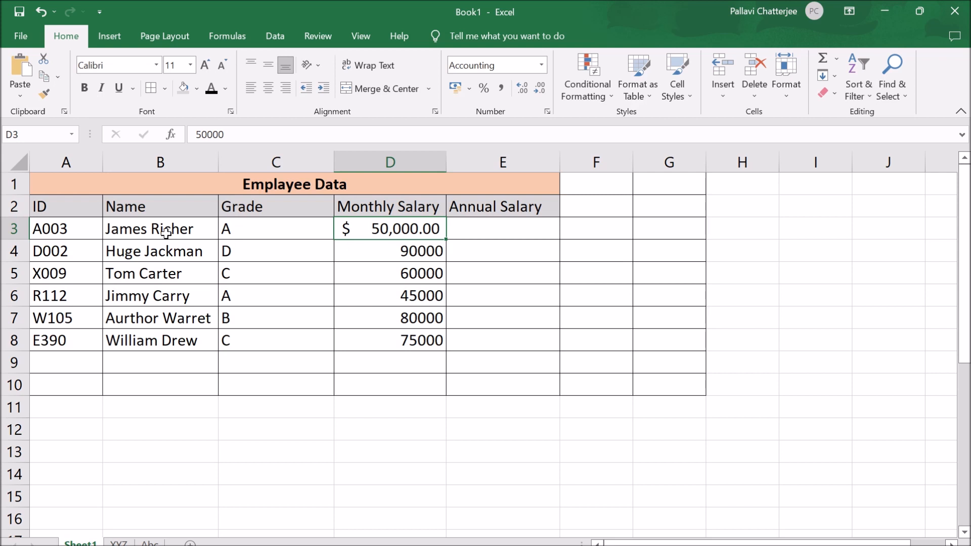
- Apply the Euro (€ 123) accounting format to D4, and switch it to ₹ English (India)
{"action": "left_click", "coordinate": [395, 251]}
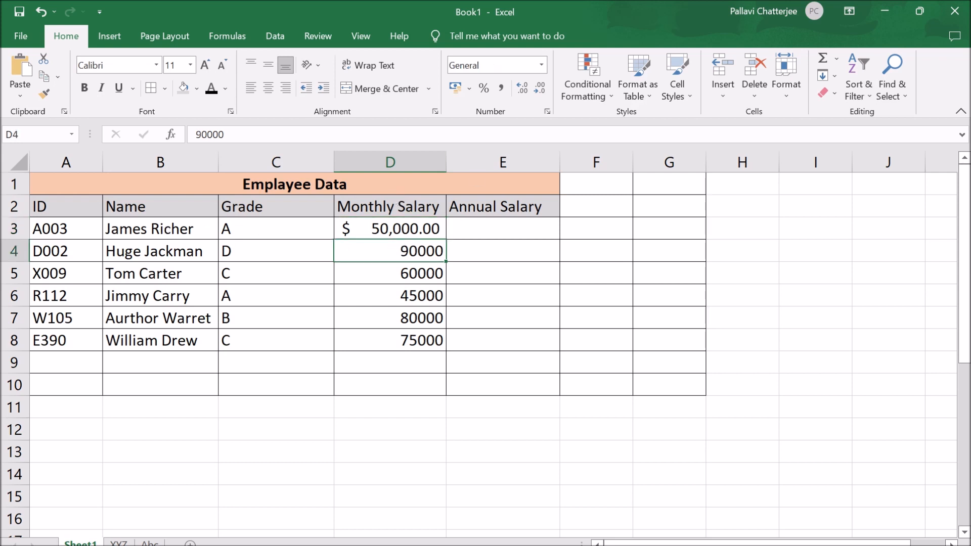
{"action": "left_click", "coordinate": [469, 87]}
{"action": "left_click", "coordinate": [489, 163]}
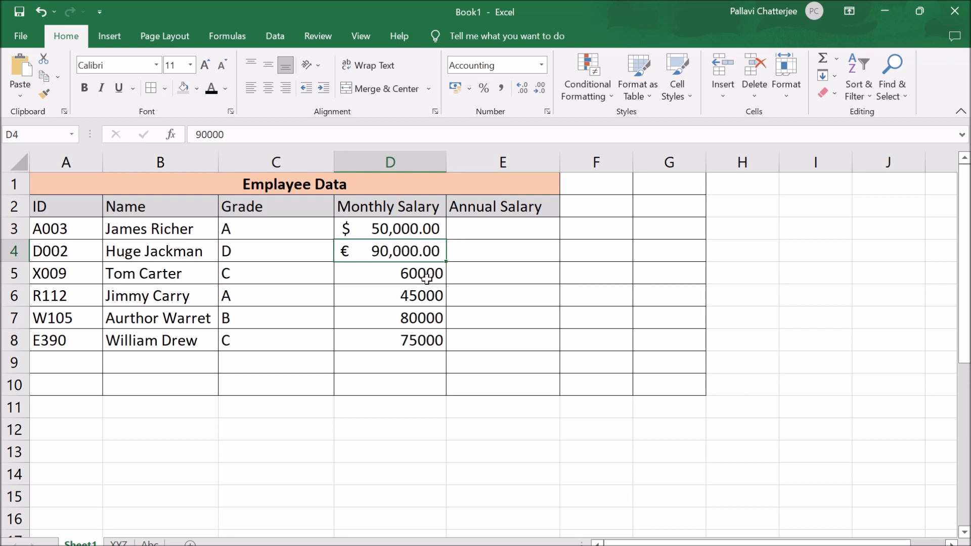
{"action": "left_click", "coordinate": [469, 87]}
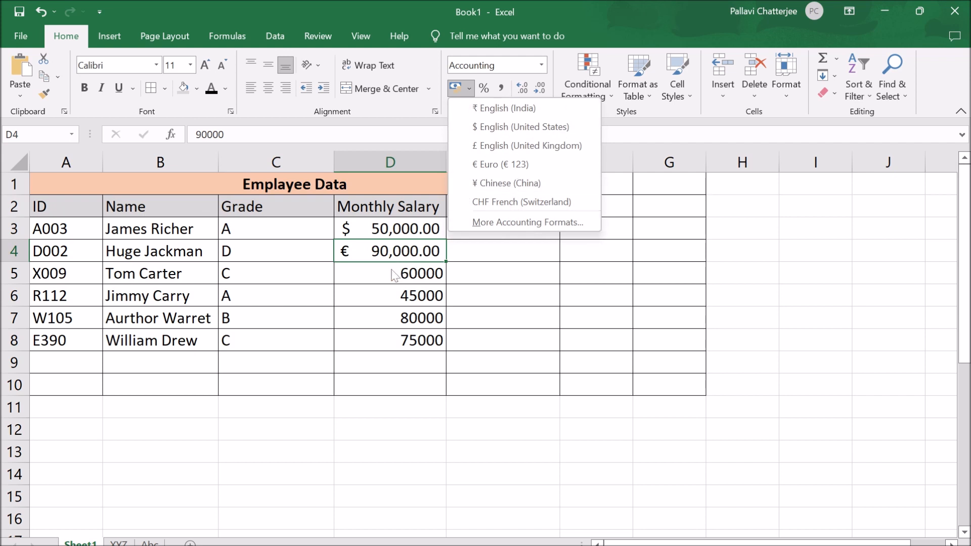
{"action": "left_click", "coordinate": [480, 107]}
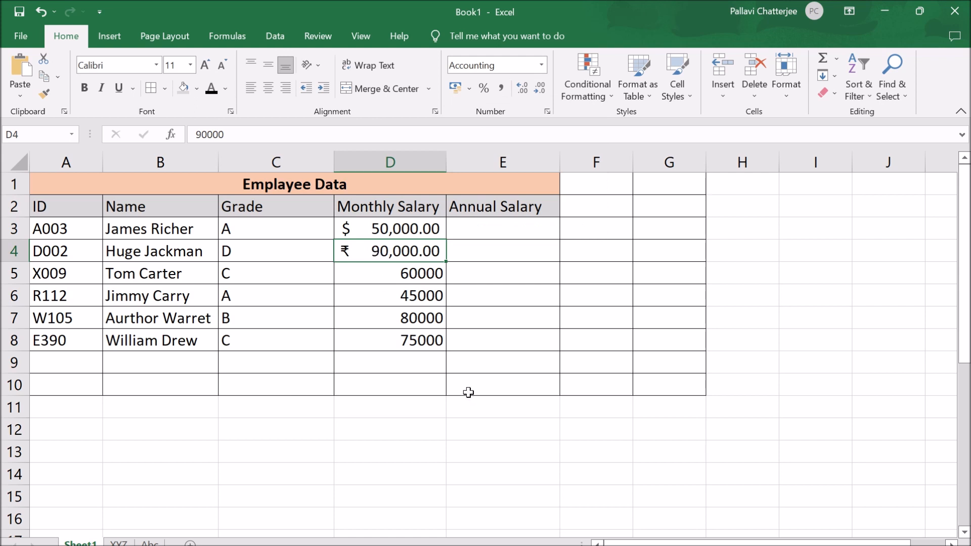
{"action": "left_click", "coordinate": [549, 385]}
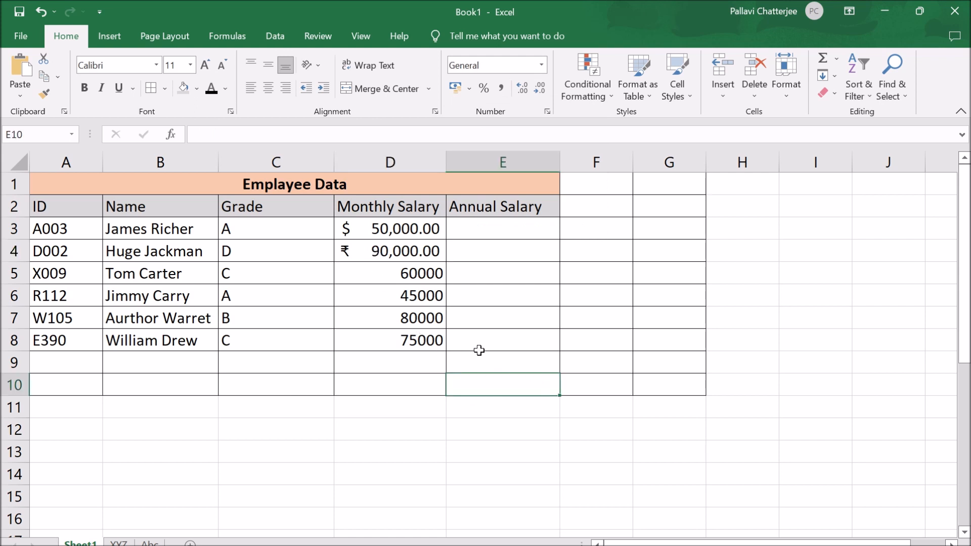
- Apply the ₹ English (India) accounting format to all monthly salaries in D3:D8
{"action": "left_click_drag", "start_coordinate": [371, 230], "coordinate": [386, 341]}
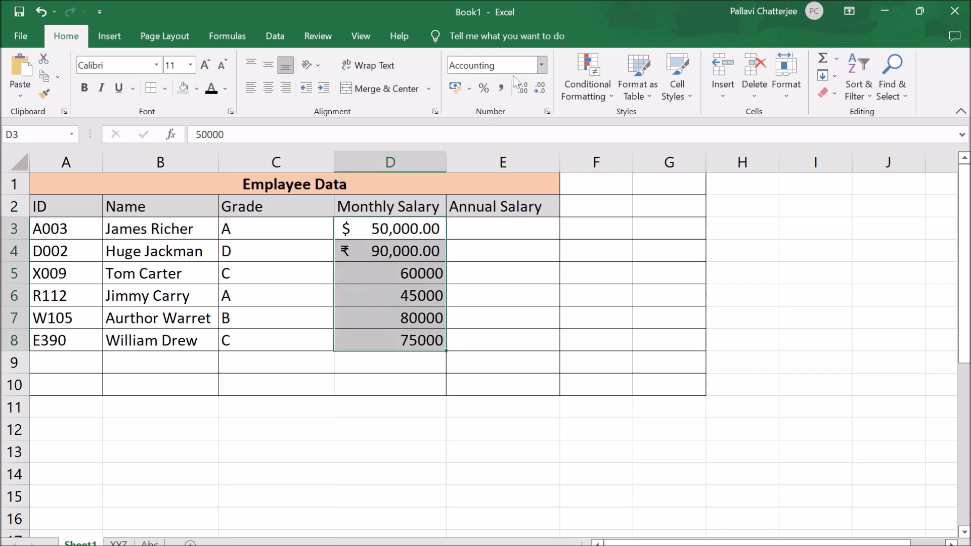
{"action": "left_click", "coordinate": [470, 89]}
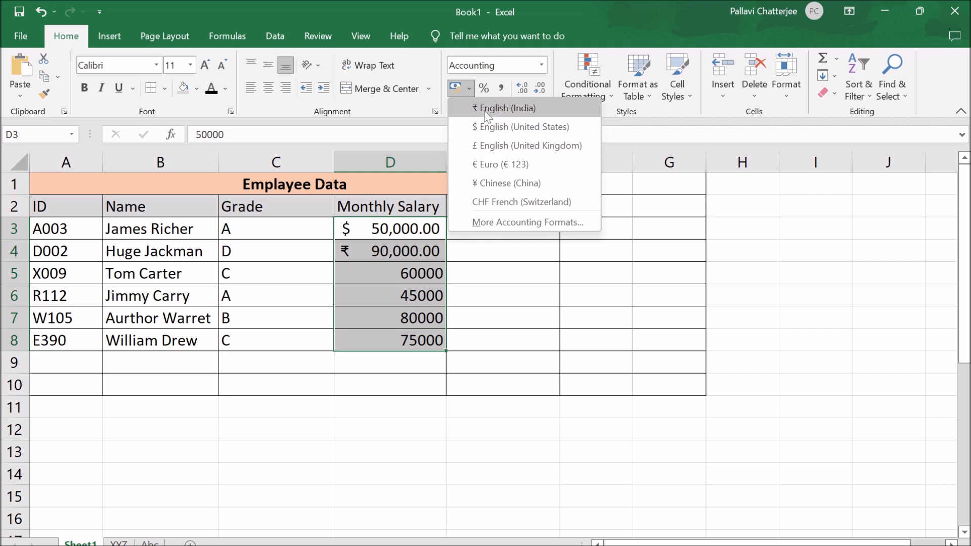
{"action": "left_click", "coordinate": [485, 108]}
{"action": "left_click", "coordinate": [452, 444]}
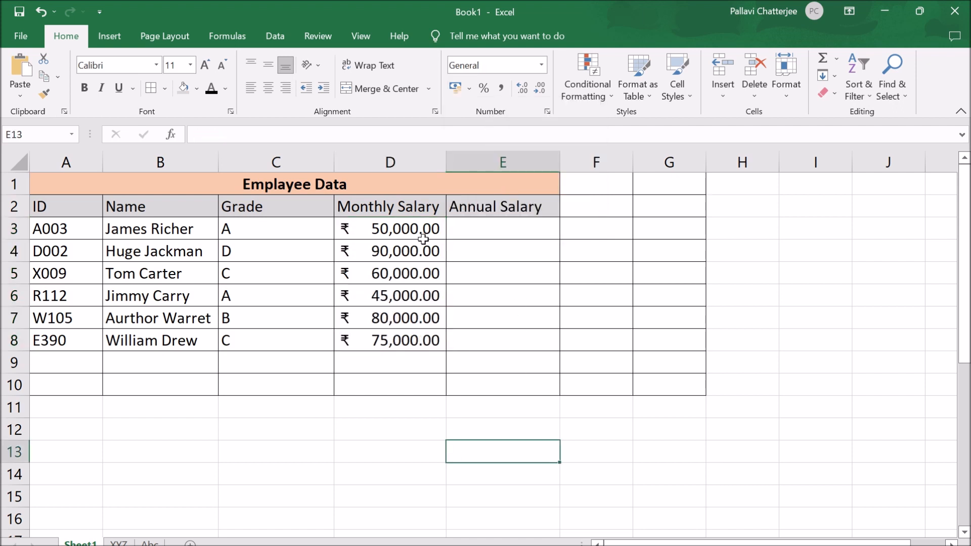
- Enter the addition formula =5+9 in cell D12 below the table
{"action": "left_click", "coordinate": [405, 447]}
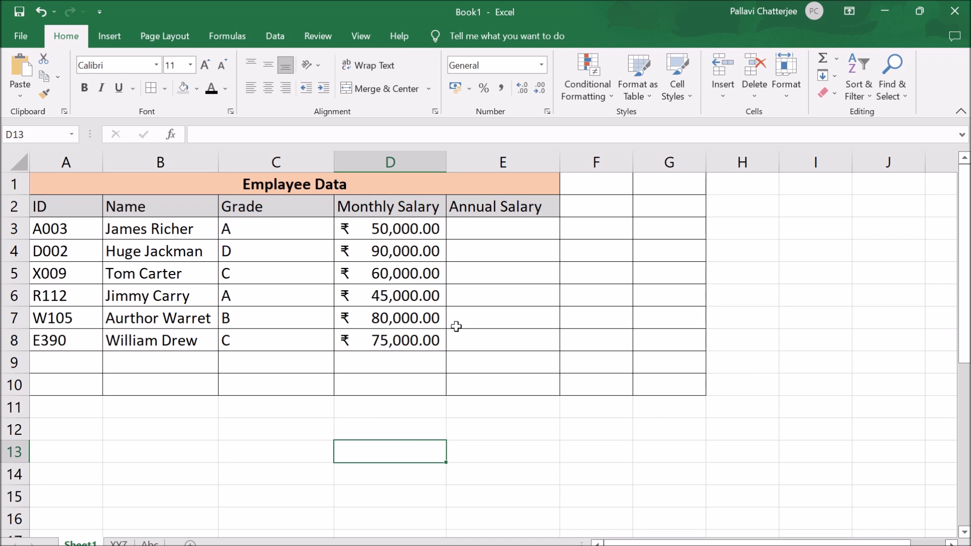
{"action": "left_click", "coordinate": [424, 425]}
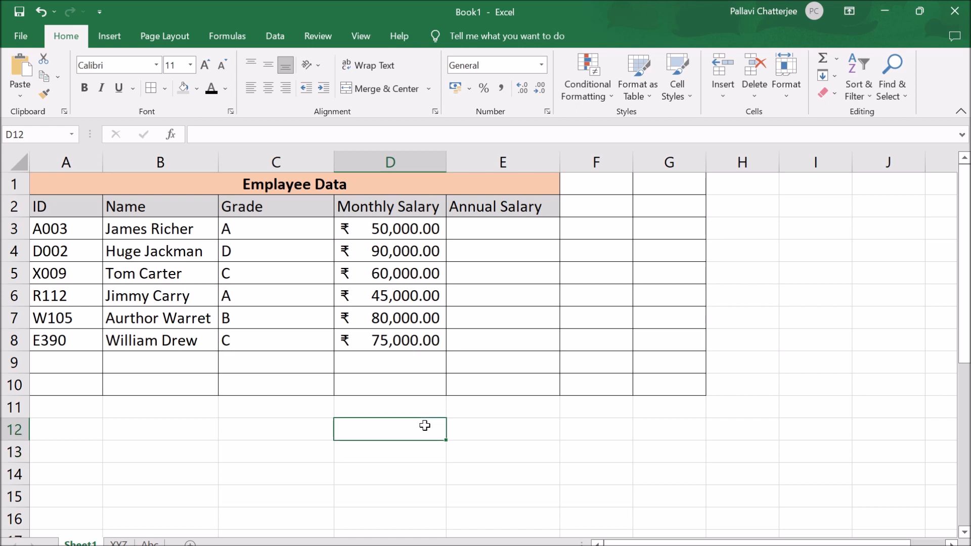
{"action": "type", "text": "="}
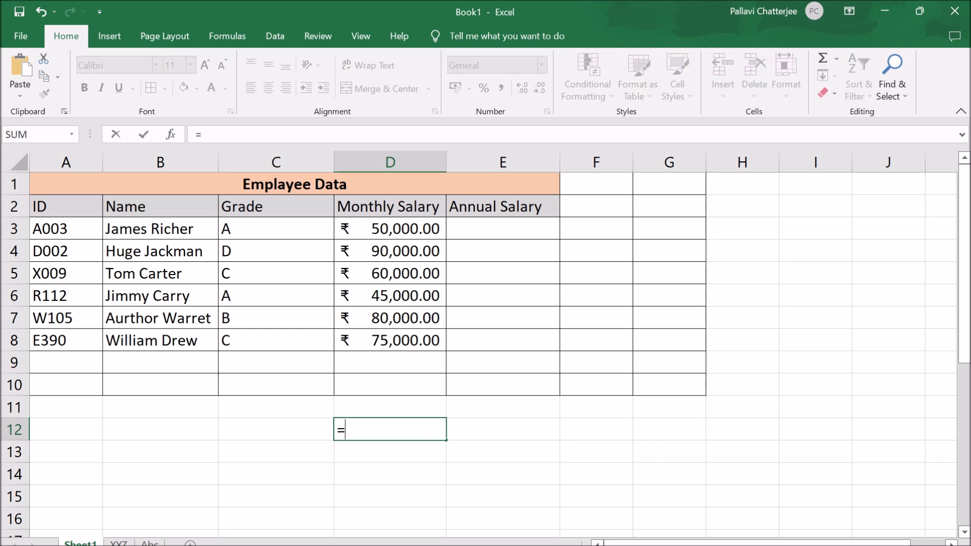
{"action": "type", "text": "5+9"}
{"action": "key", "text": "Return"}
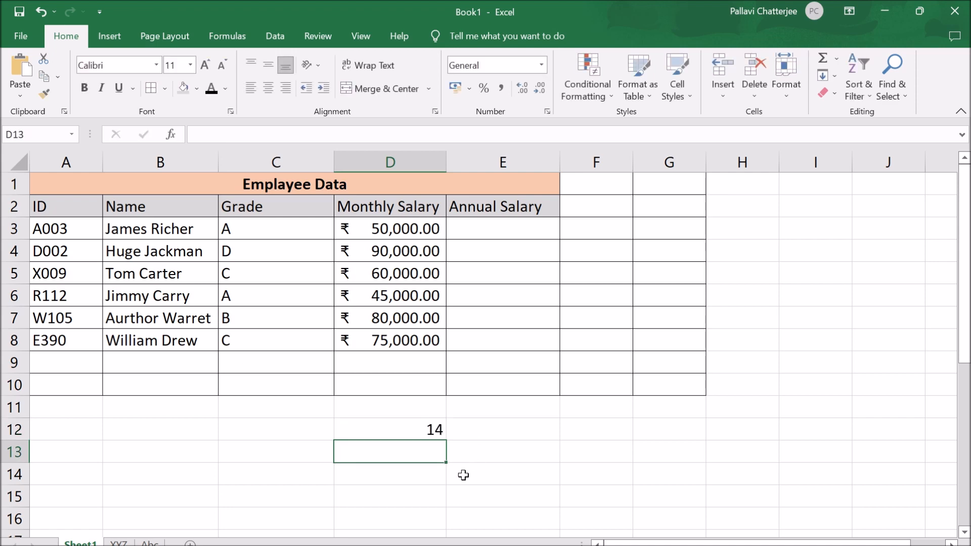
{"action": "left_click", "coordinate": [426, 430]}
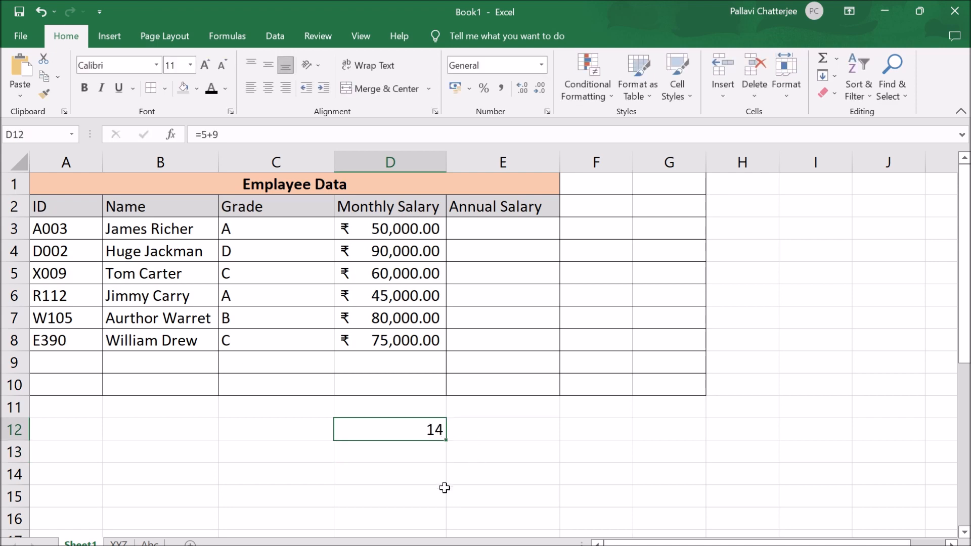
- Enter the multiplication formula =5*2 in cell E12
{"action": "left_click", "coordinate": [475, 429]}
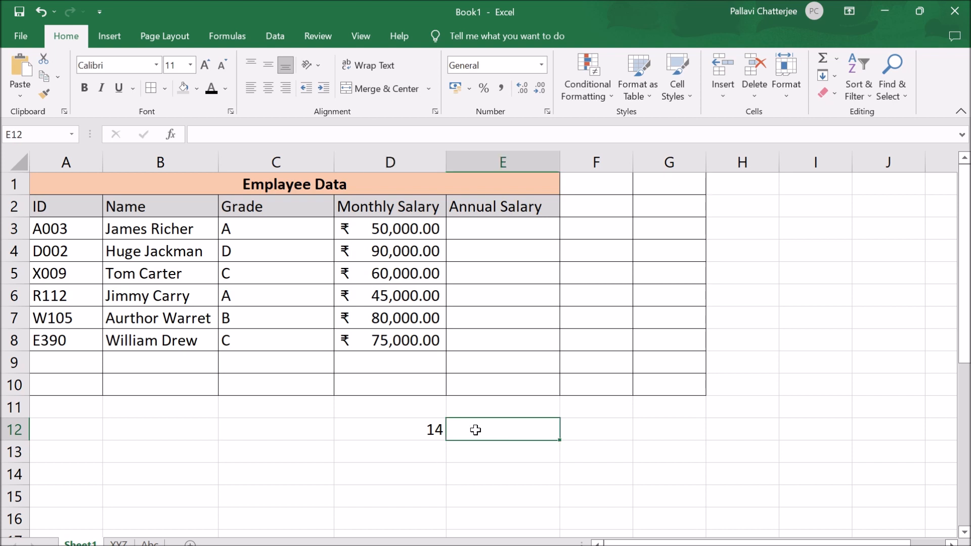
{"action": "type", "text": "="}
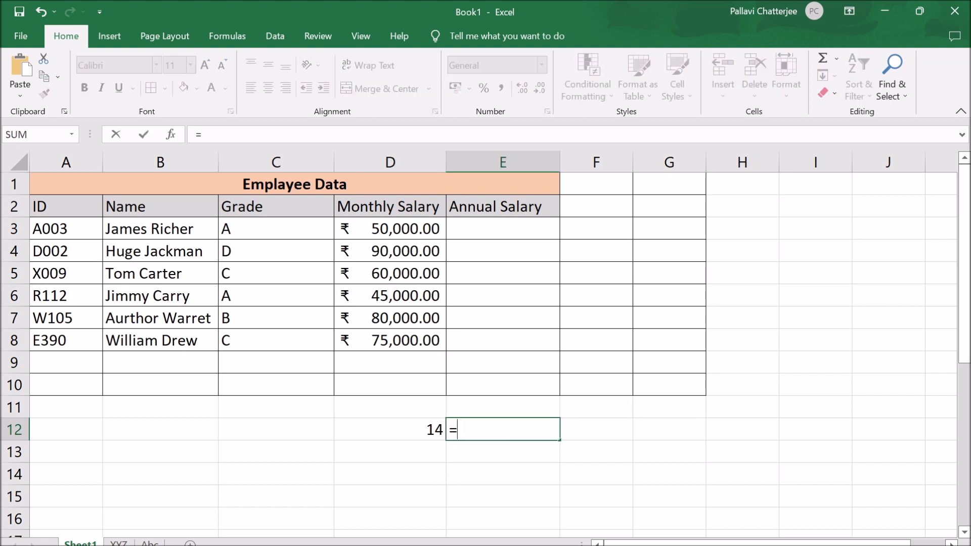
{"action": "type", "text": "5*2"}
{"action": "key", "text": "Return"}
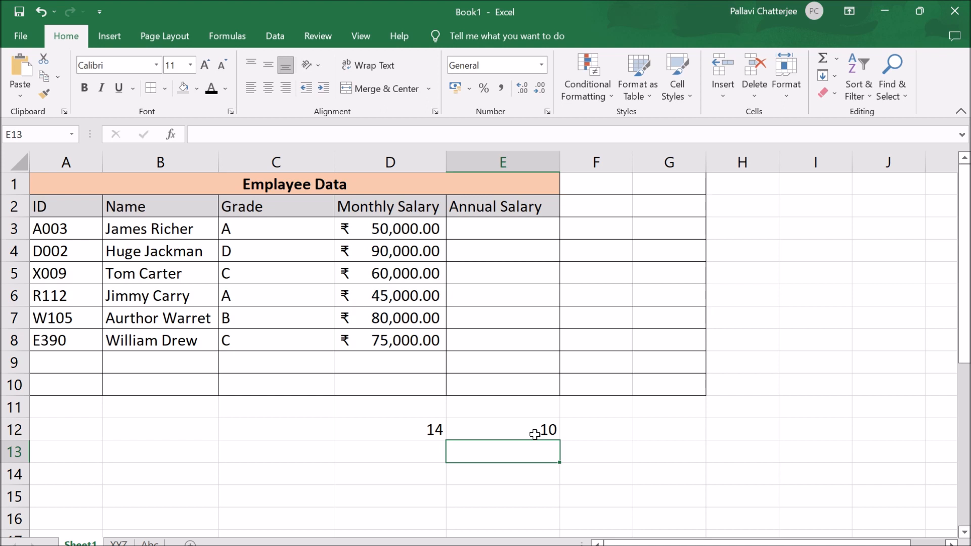
- Examine the formulas stored behind the results in cells D12 and E12
{"action": "left_click", "coordinate": [419, 428]}
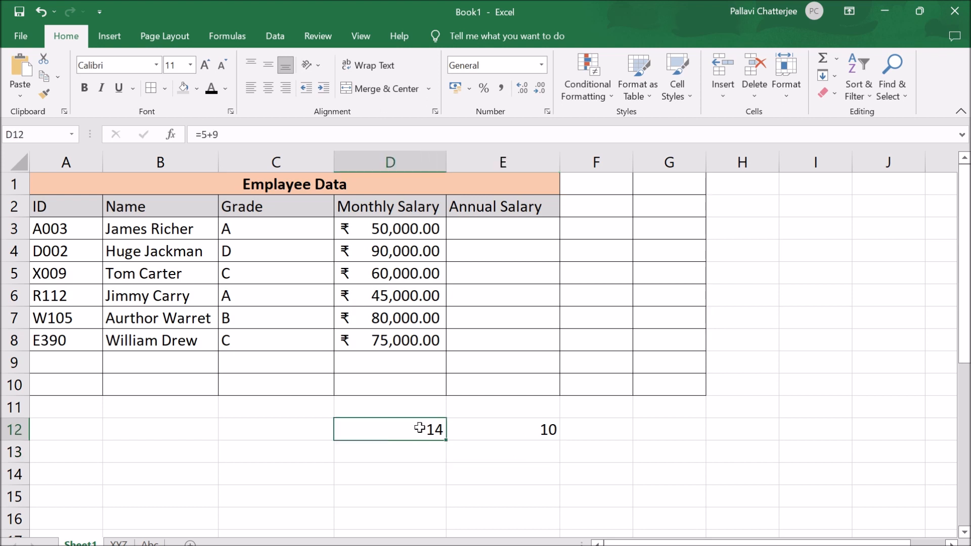
{"action": "left_click", "coordinate": [480, 468]}
{"action": "left_click", "coordinate": [427, 429]}
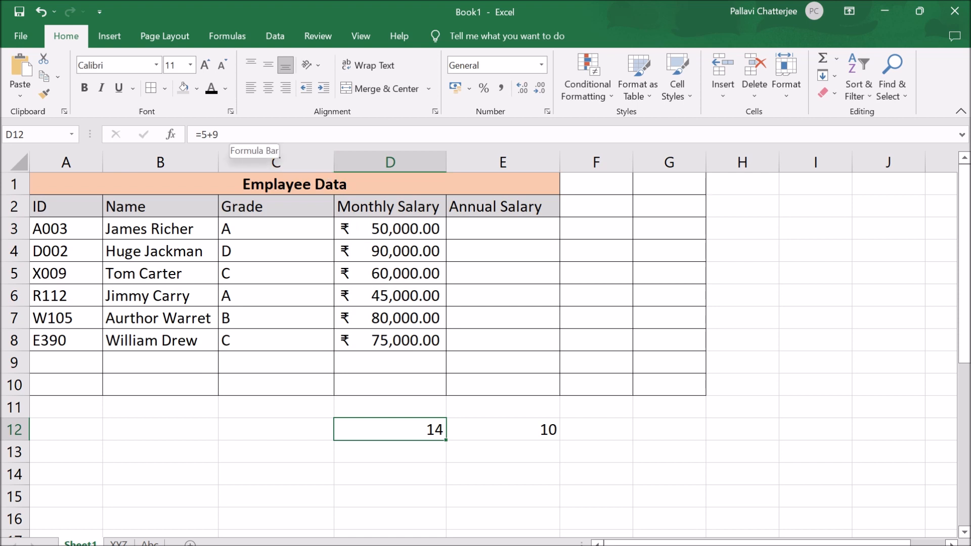
{"action": "left_click_drag", "start_coordinate": [220, 135], "coordinate": [196, 134]}
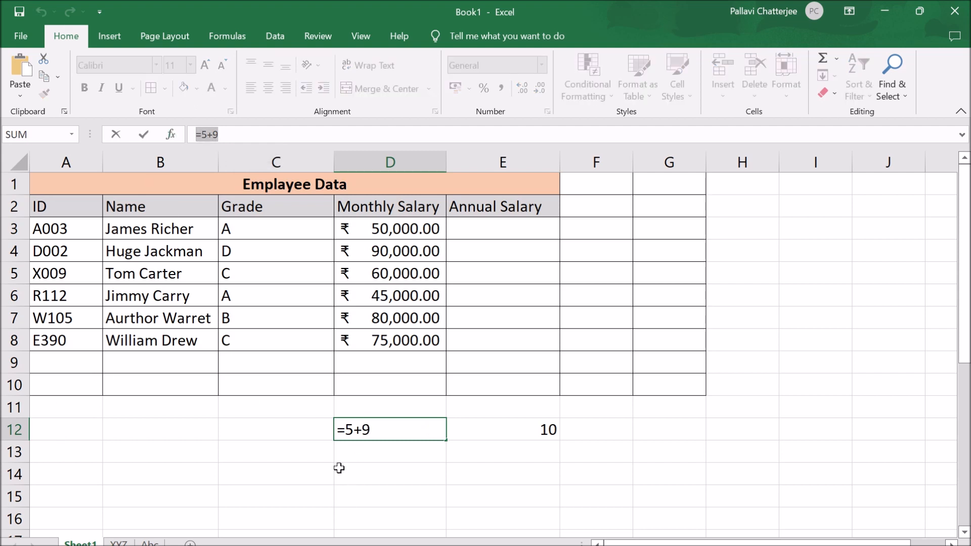
{"action": "left_click", "coordinate": [219, 134]}
{"action": "key", "text": "Return"}
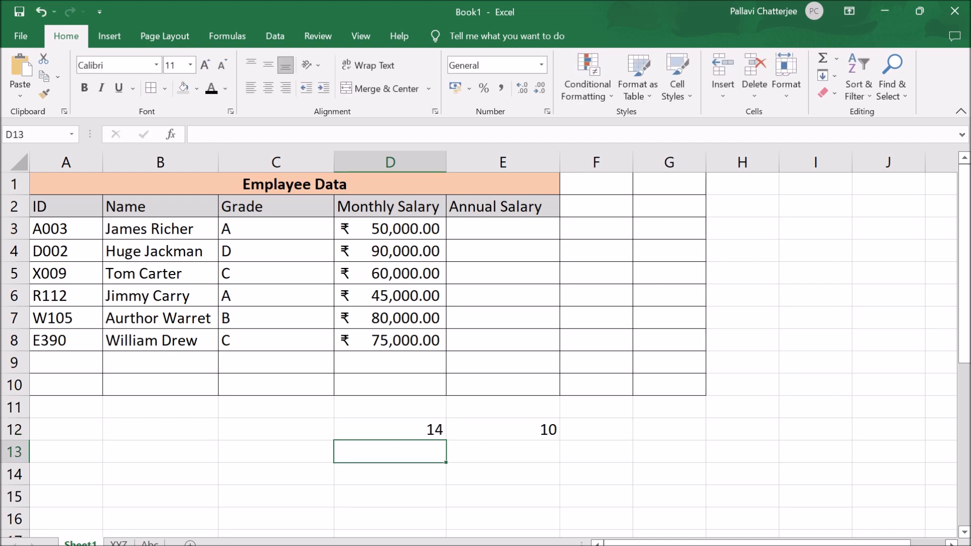
{"action": "left_click", "coordinate": [429, 427]}
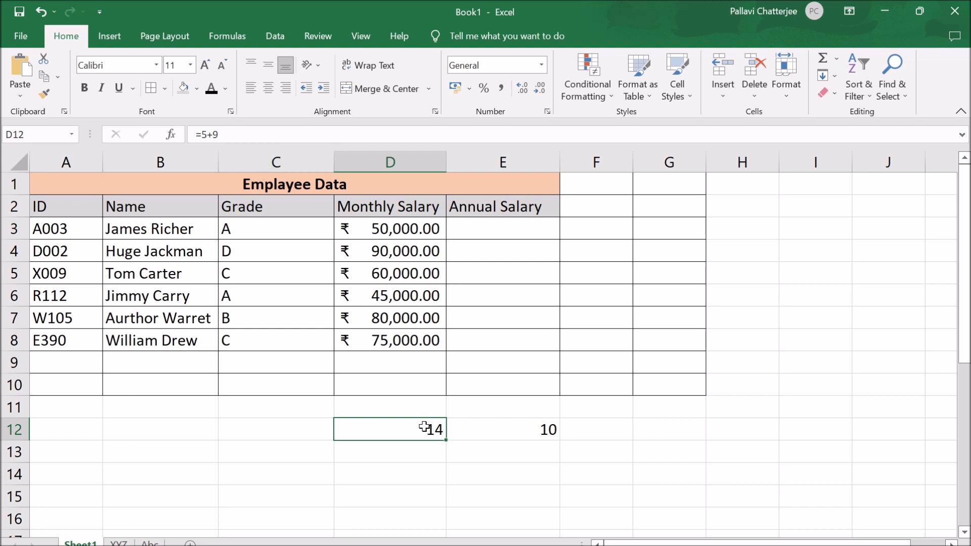
{"action": "left_click", "coordinate": [524, 429]}
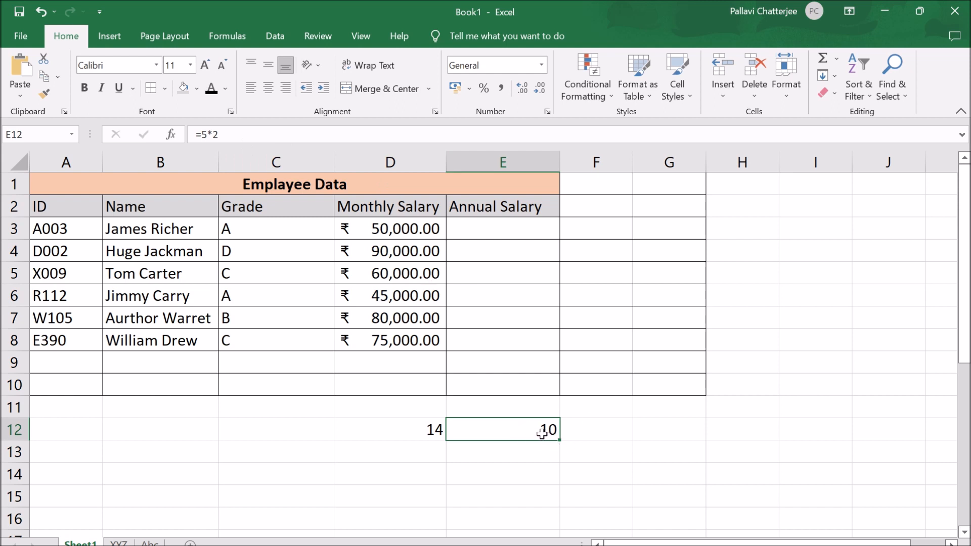
{"action": "left_click_drag", "start_coordinate": [220, 134], "coordinate": [196, 134]}
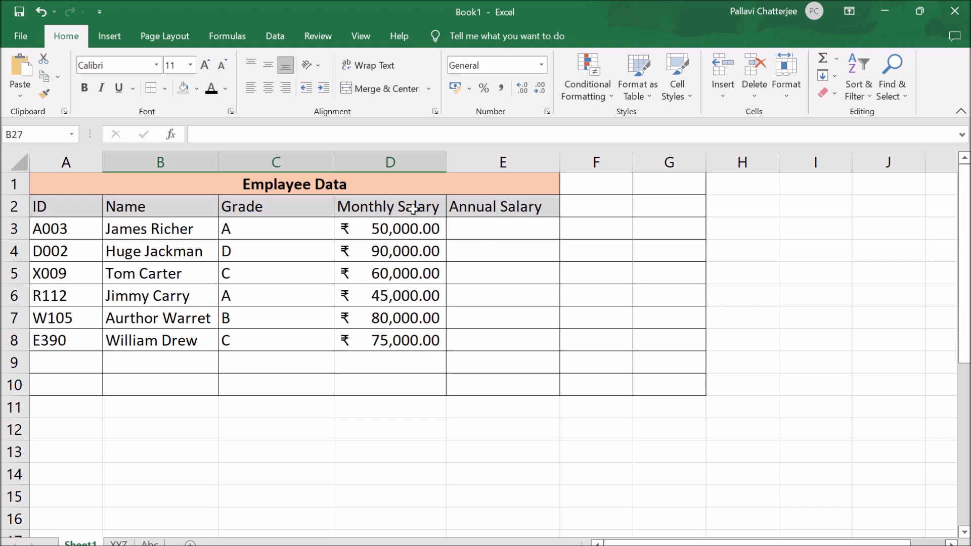
- Enter the formula =SUM(D3:D8) in cell D10 to total the monthly salaries
{"action": "left_click", "coordinate": [368, 383]}
{"action": "type", "text": "="}
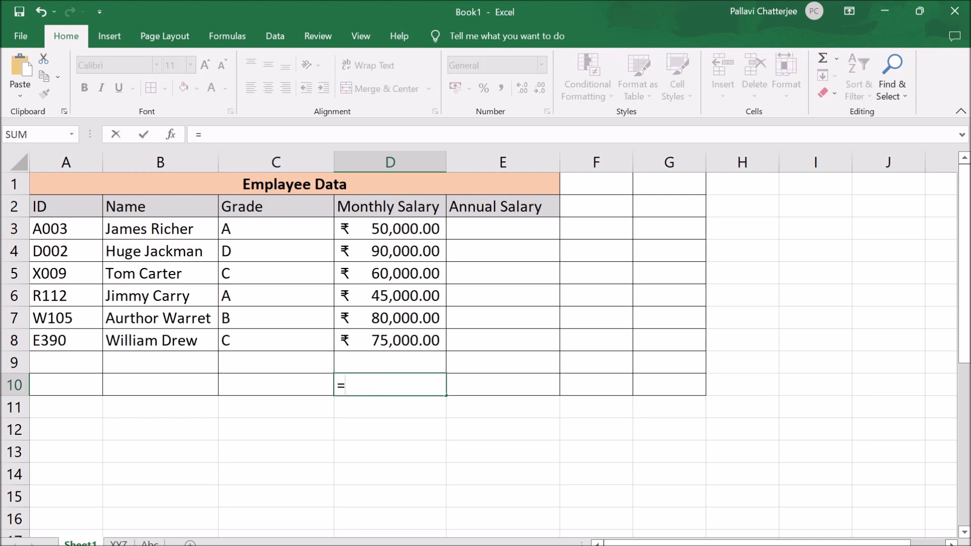
{"action": "type", "text": "sum"}
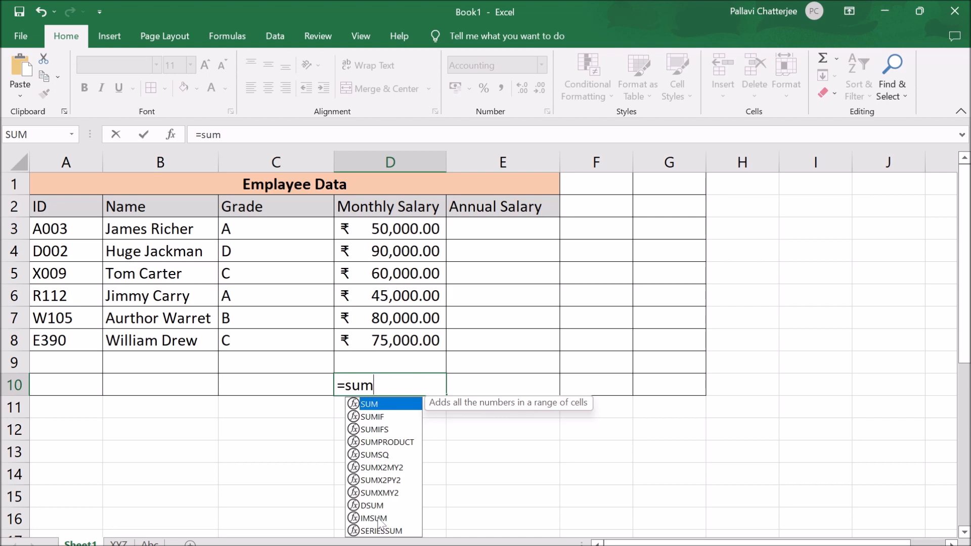
{"action": "double_click", "coordinate": [382, 405]}
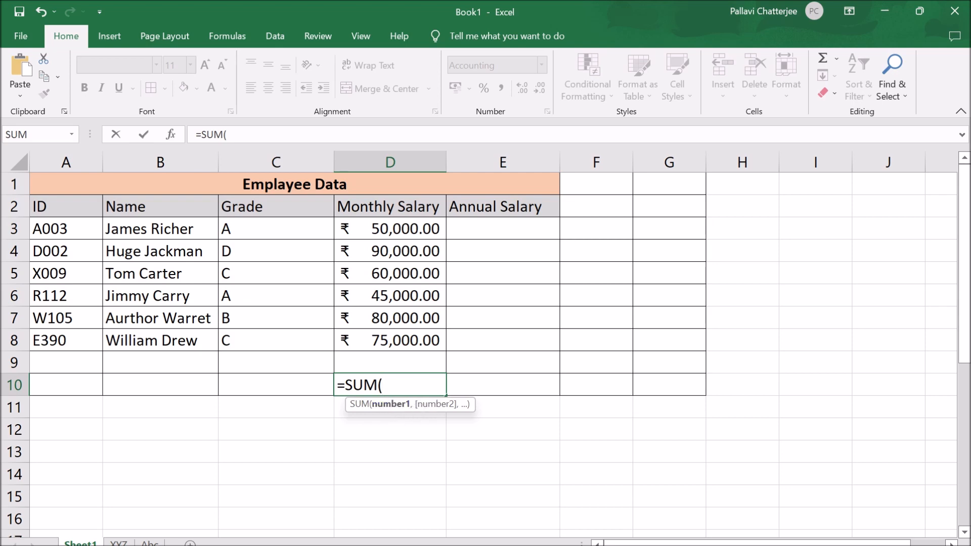
{"action": "left_click", "coordinate": [390, 228]}
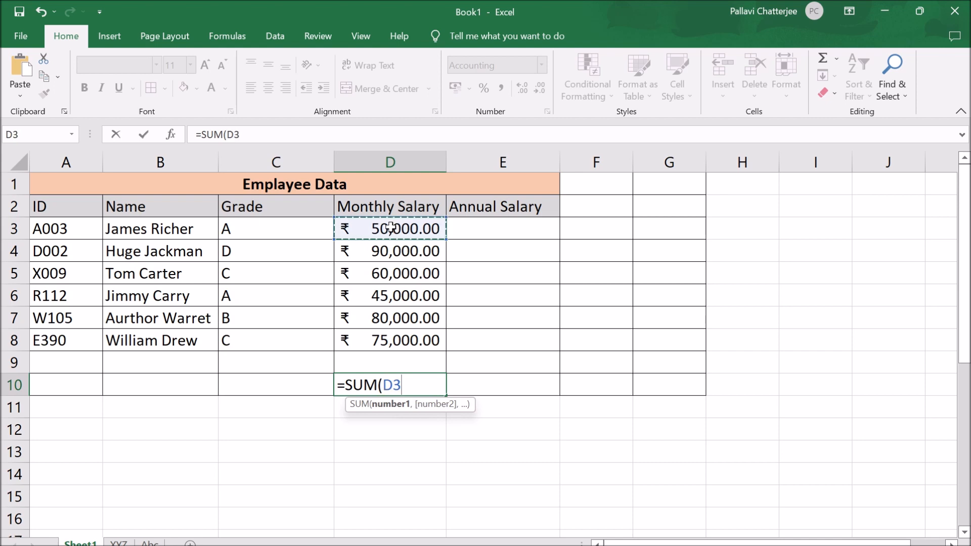
{"action": "left_click_drag", "start_coordinate": [390, 228], "coordinate": [395, 332]}
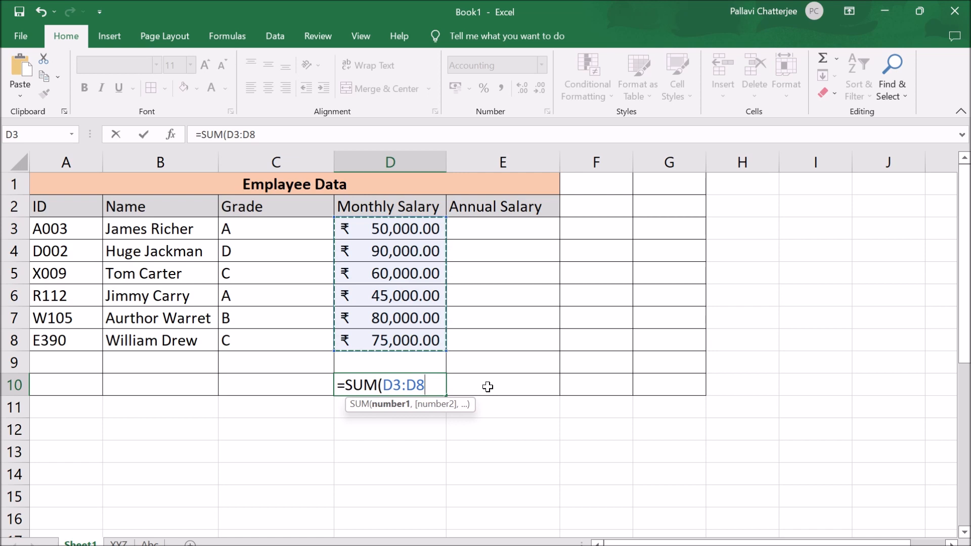
{"action": "type", "text": ")"}
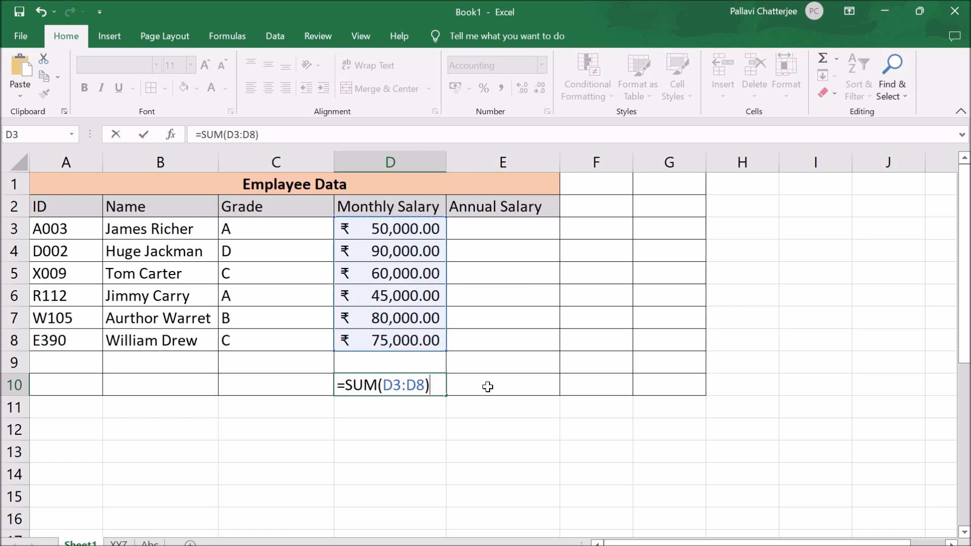
{"action": "key", "text": "Return"}
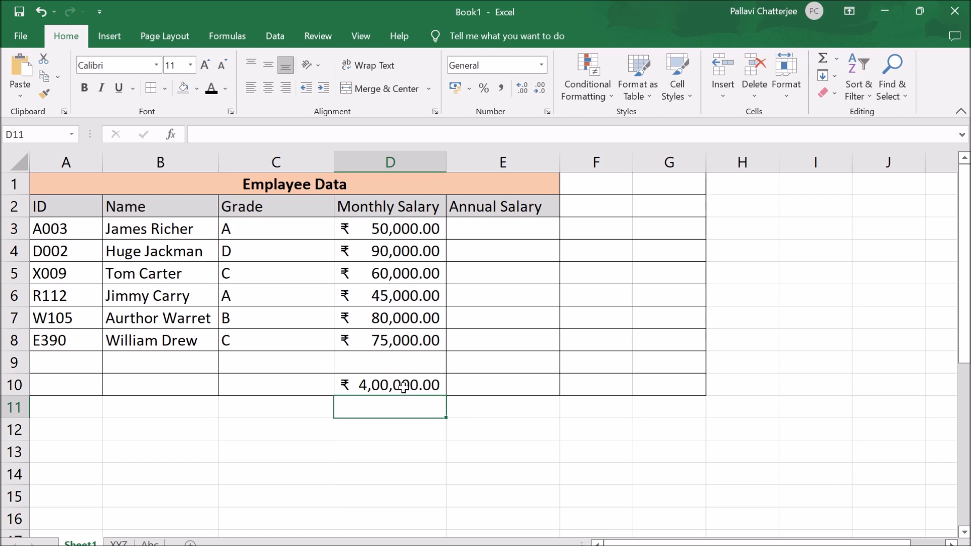
- Label cell C10 as Total and cell C11 below it as Average
{"action": "left_click", "coordinate": [275, 386]}
{"action": "type", "text": "Total"}
{"action": "key", "text": "Return"}
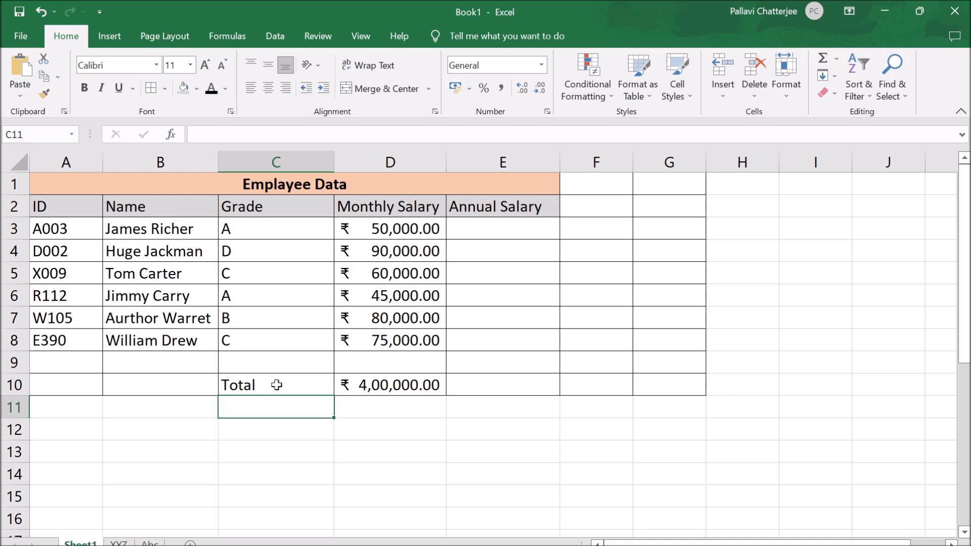
{"action": "type", "text": "Aver"}
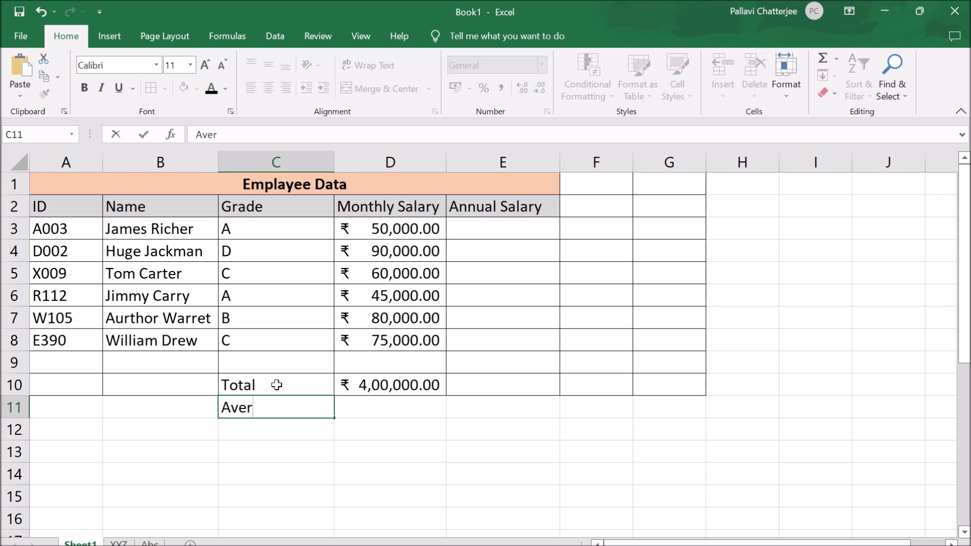
{"action": "type", "text": "age"}
{"action": "key", "text": "Tab"}
- Enter the formula =AVERAGE(D3:D8) in cell D11 beside the Average label
{"action": "type", "text": "="}
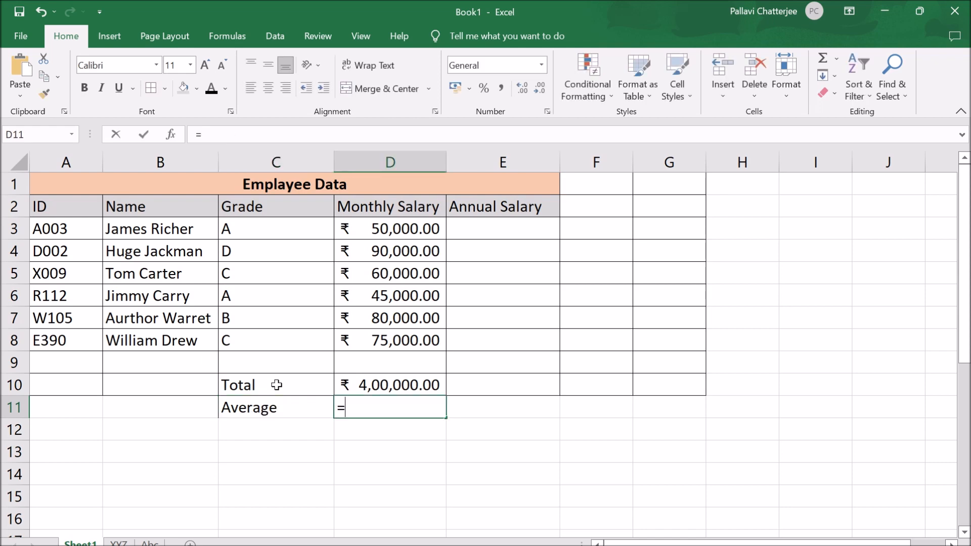
{"action": "type", "text": "av"}
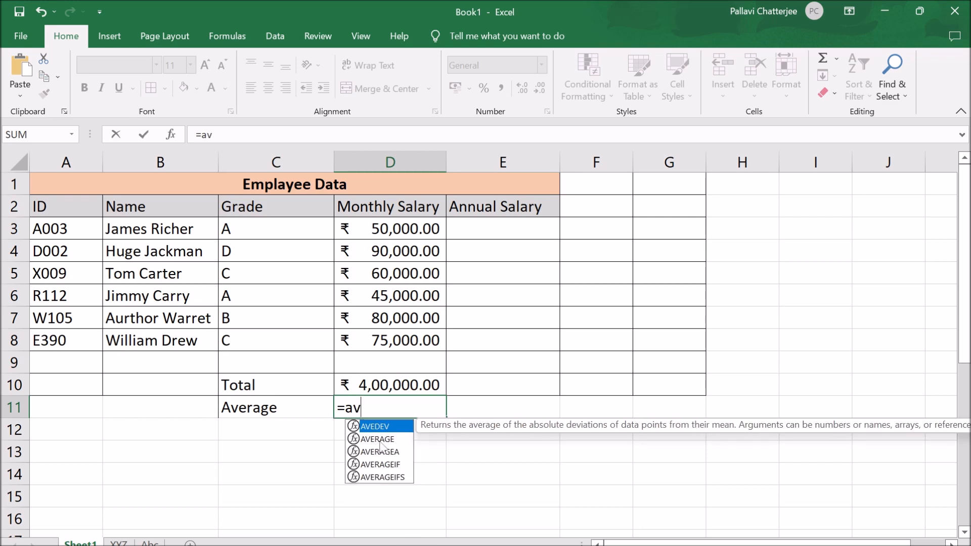
{"action": "double_click", "coordinate": [379, 439]}
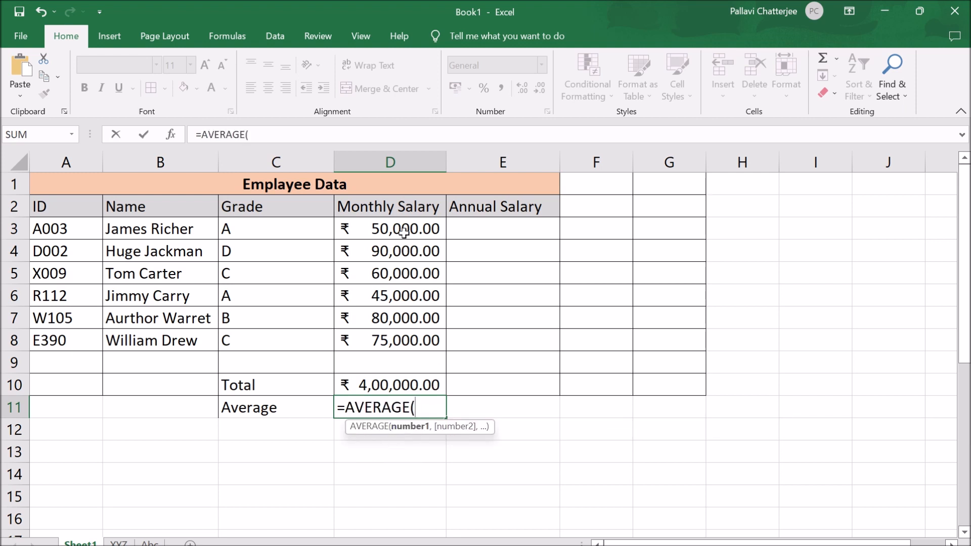
{"action": "left_click_drag", "start_coordinate": [401, 226], "coordinate": [408, 335]}
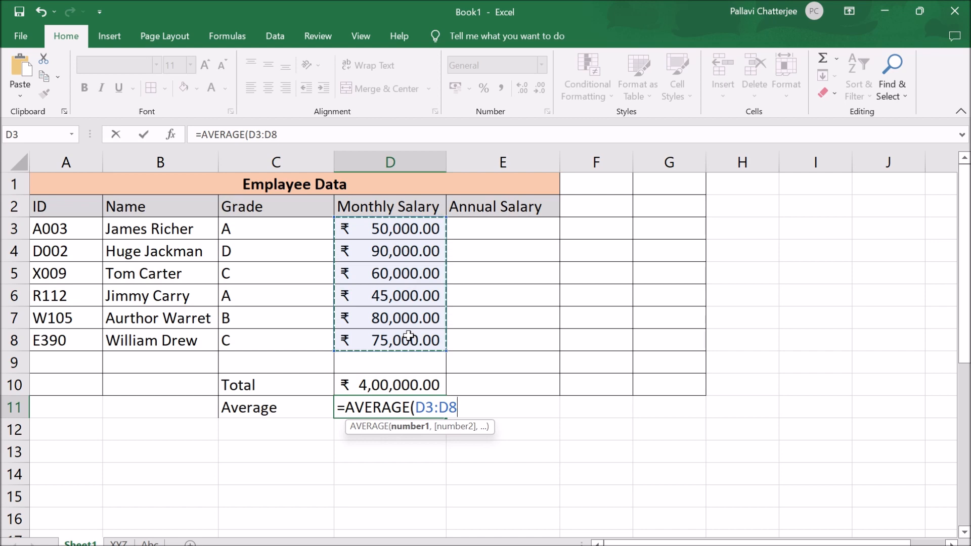
{"action": "type", "text": ")"}
{"action": "key", "text": "Return"}
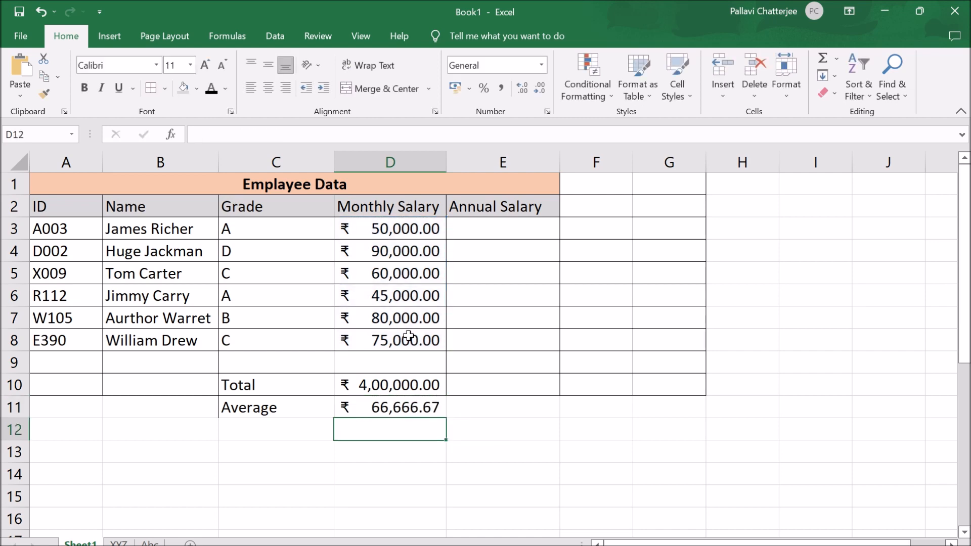
- Clear the total and average formulas from cells D10:D11
{"action": "left_click", "coordinate": [395, 226]}
{"action": "left_click", "coordinate": [396, 384]}
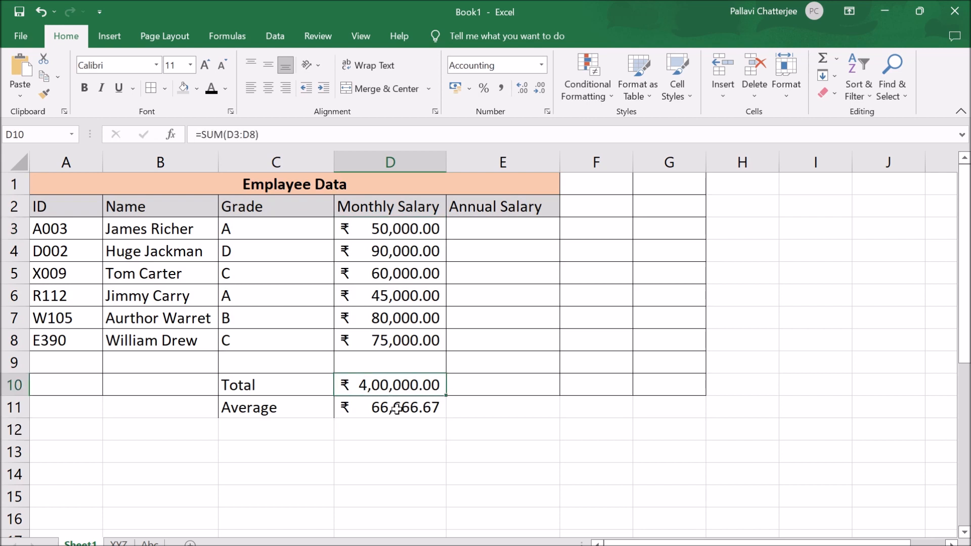
{"action": "left_click_drag", "start_coordinate": [432, 382], "coordinate": [433, 417]}
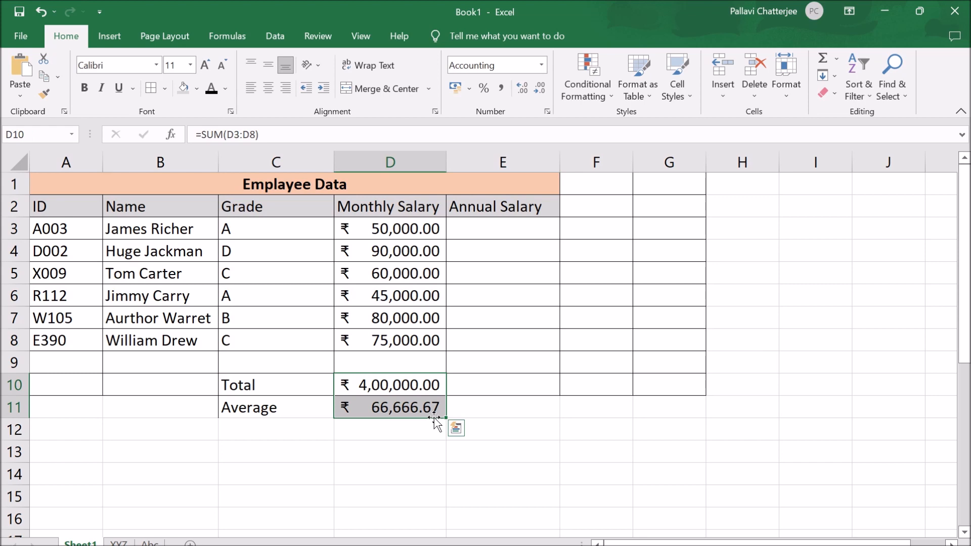
{"action": "key", "text": "Delete"}
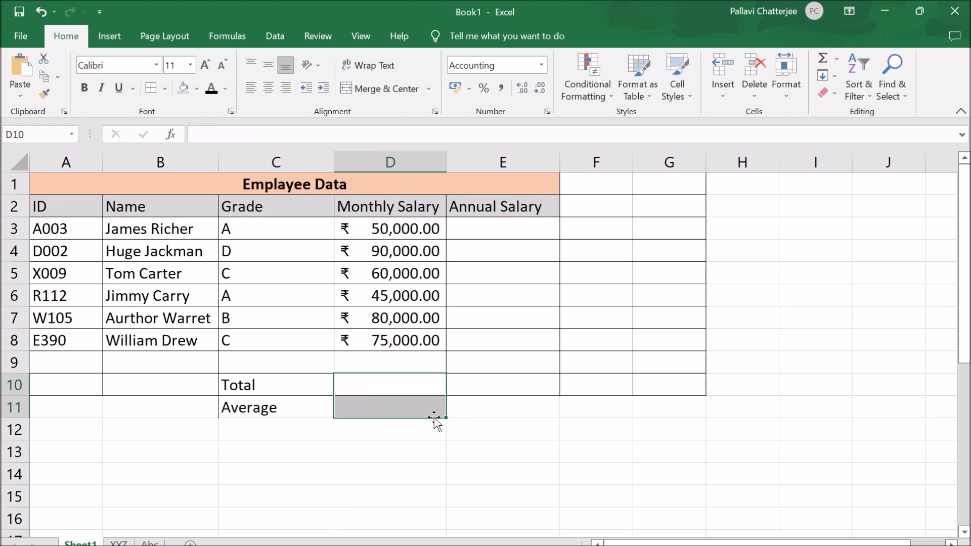
- Build the total in cell D10 with Insert Function, using SUM over the salary range D3:D8
{"action": "left_click", "coordinate": [406, 385]}
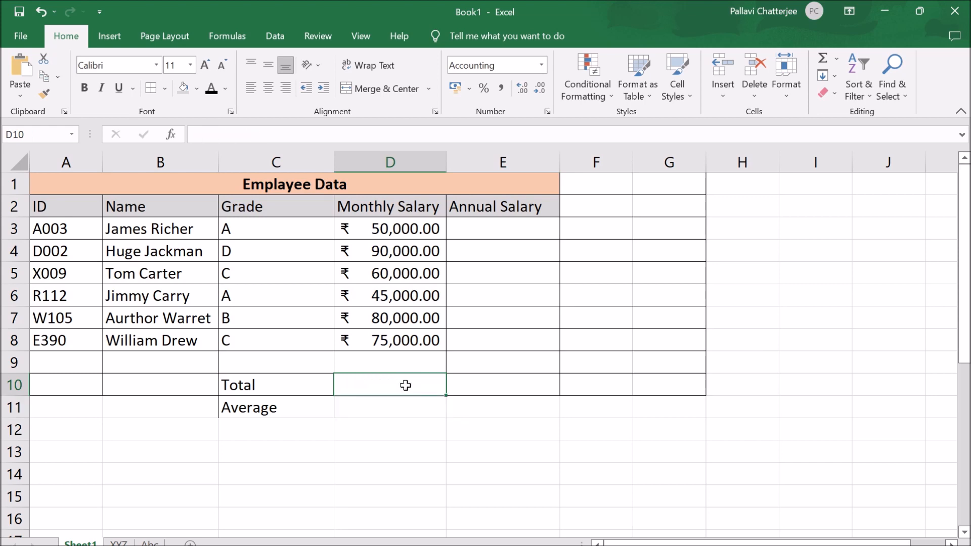
{"action": "type", "text": "="}
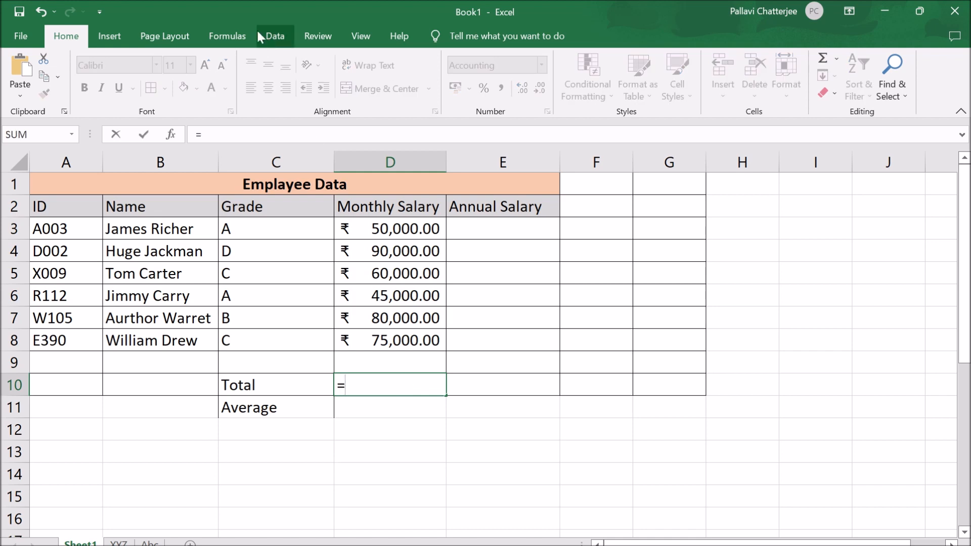
{"action": "left_click", "coordinate": [238, 38]}
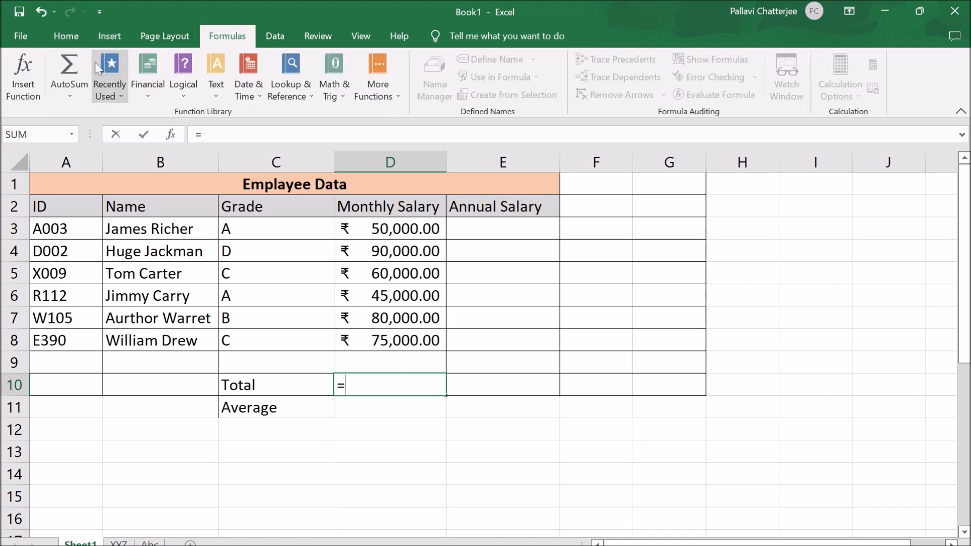
{"action": "left_click", "coordinate": [27, 94]}
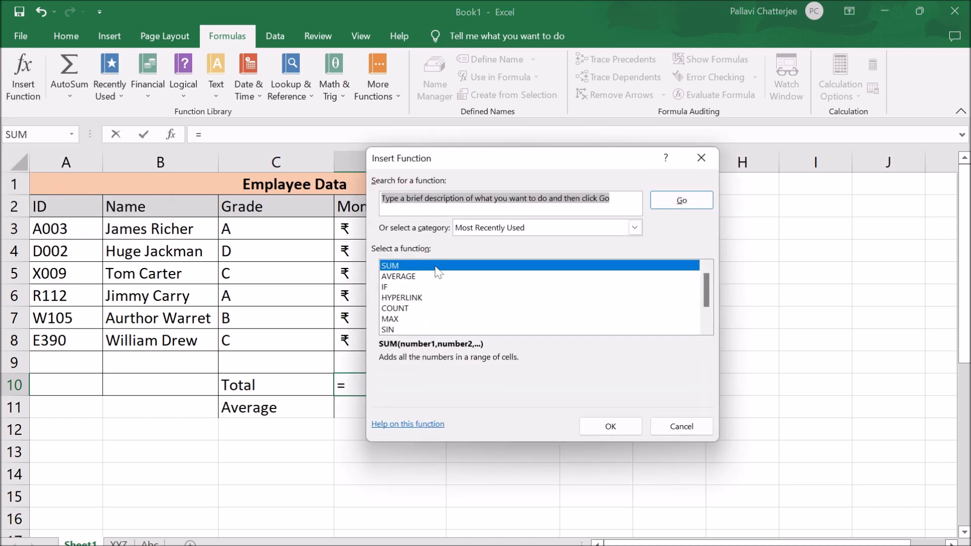
{"action": "left_click", "coordinate": [435, 266]}
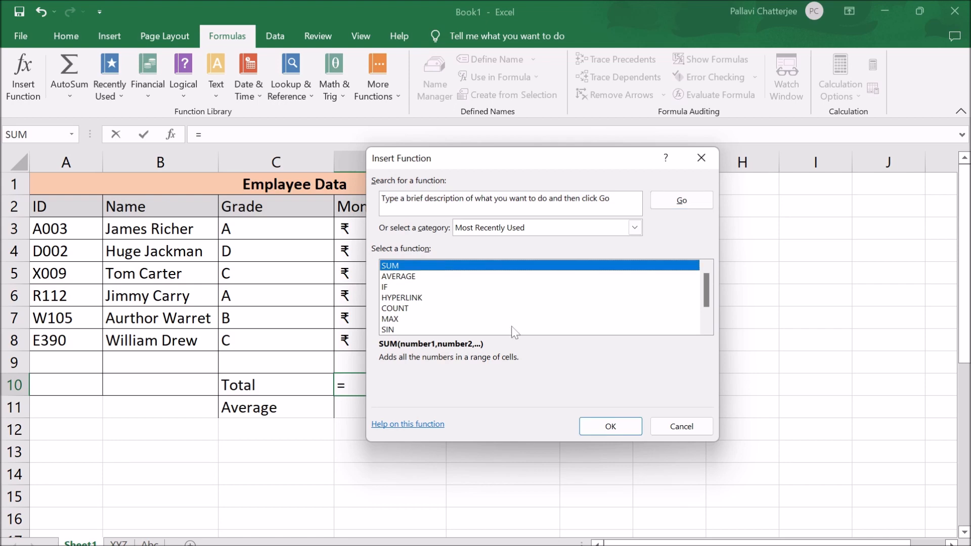
{"action": "left_click", "coordinate": [629, 425]}
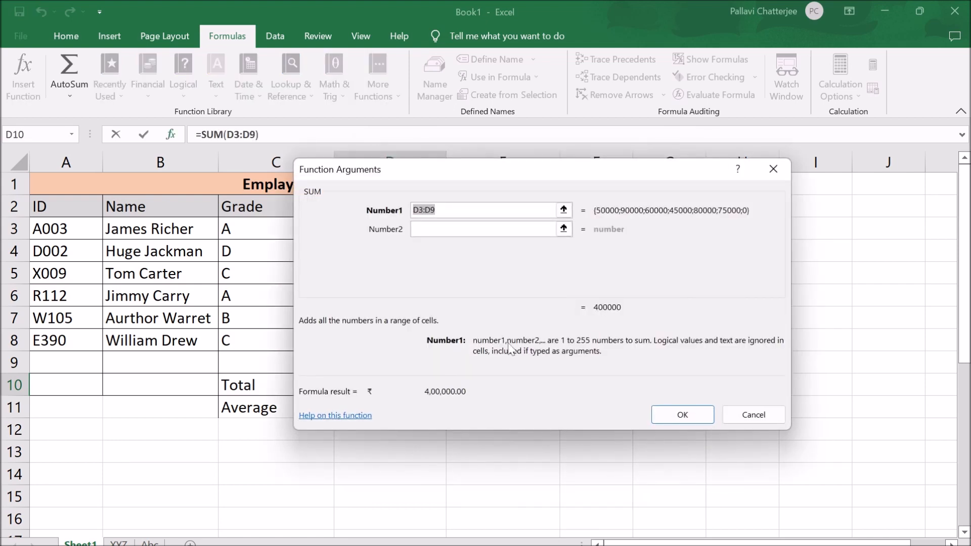
{"action": "left_click_drag", "start_coordinate": [494, 173], "coordinate": [690, 162]}
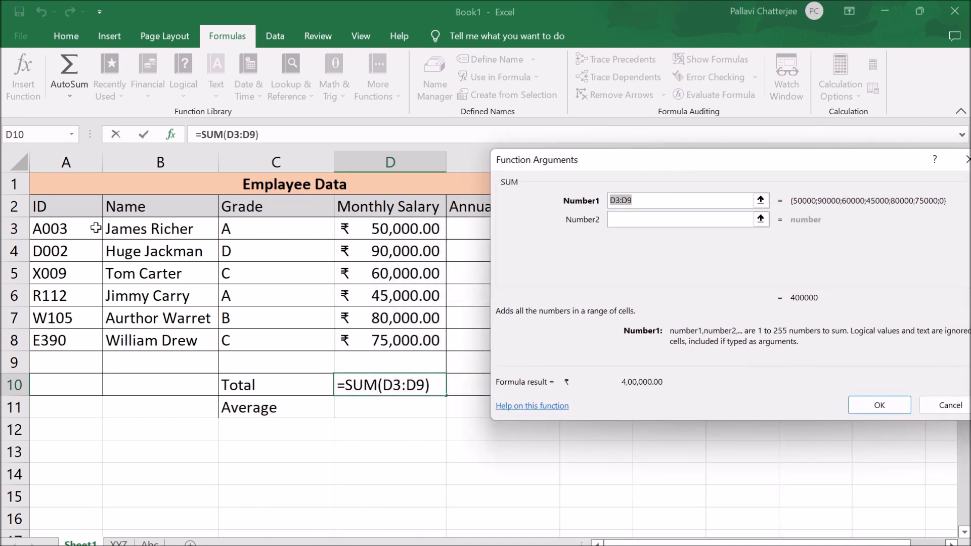
{"action": "left_click_drag", "start_coordinate": [400, 229], "coordinate": [403, 331]}
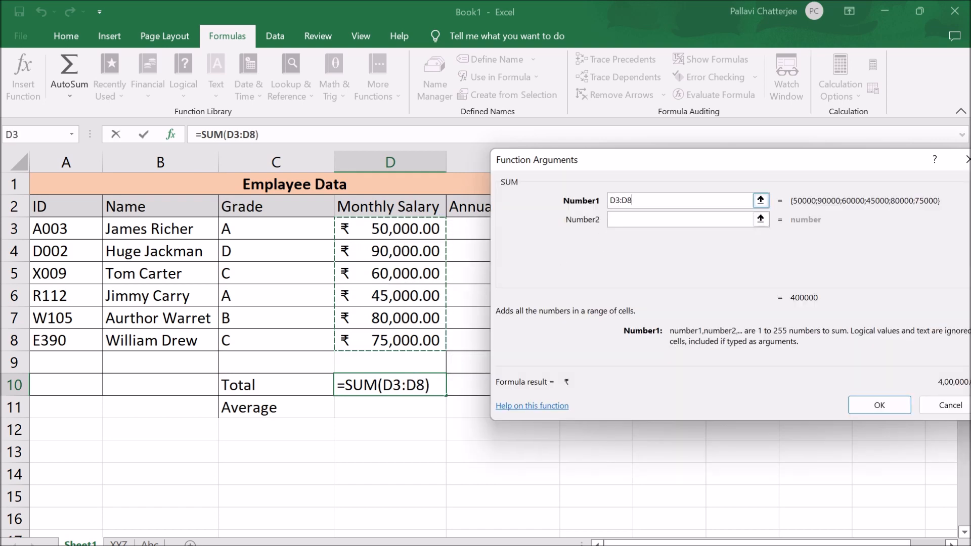
{"action": "left_click", "coordinate": [870, 409]}
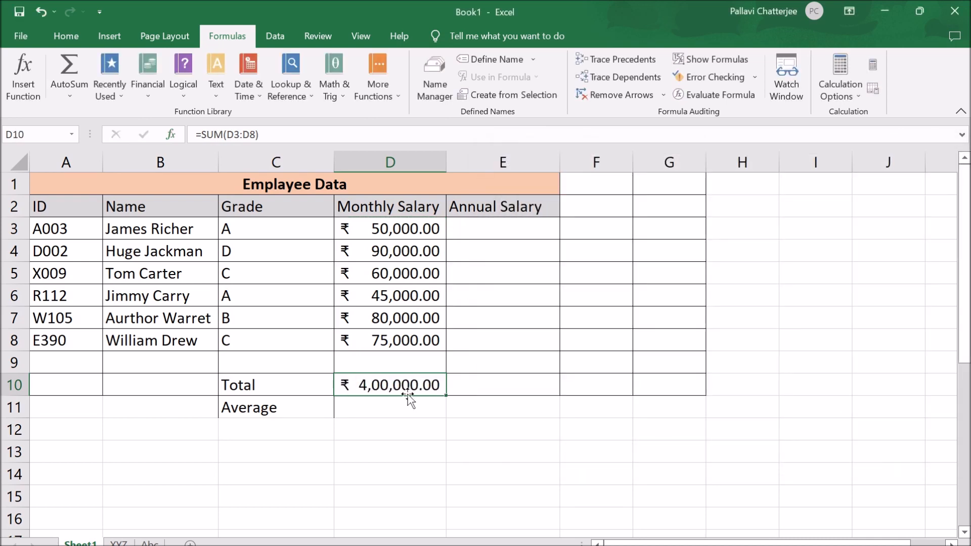
- Build the average in cell D11 with Insert Function, using AVERAGE over the salary range D3:D8
{"action": "left_click", "coordinate": [373, 410]}
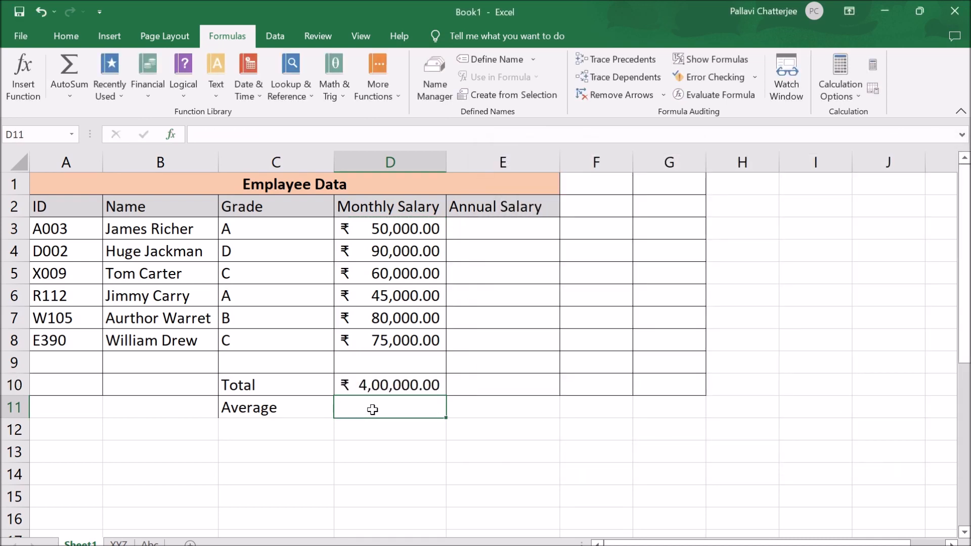
{"action": "type", "text": "="}
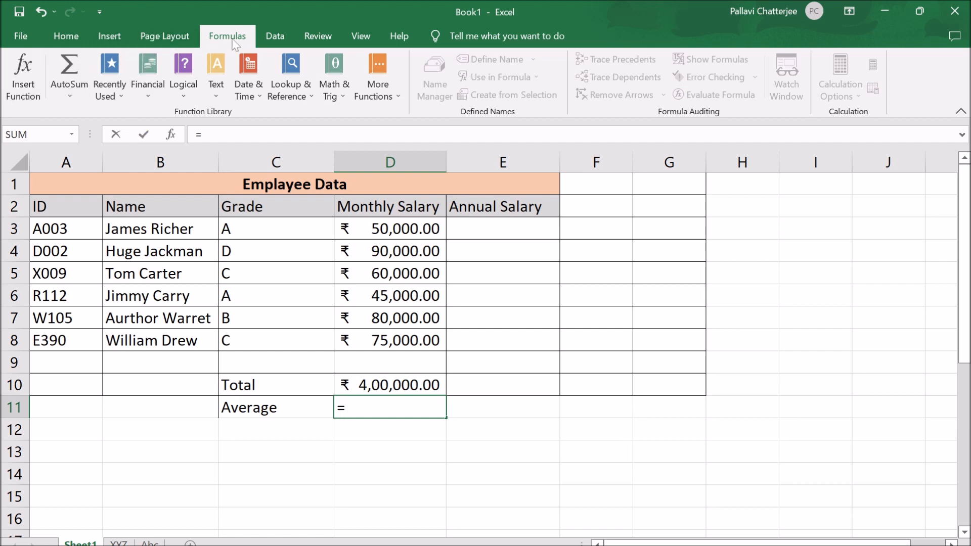
{"action": "left_click", "coordinate": [20, 93]}
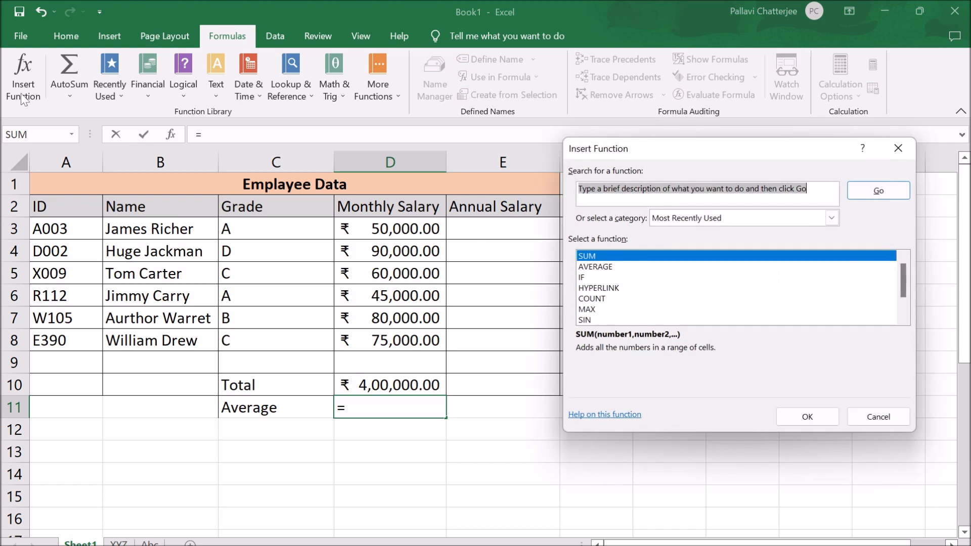
{"action": "left_click", "coordinate": [618, 268]}
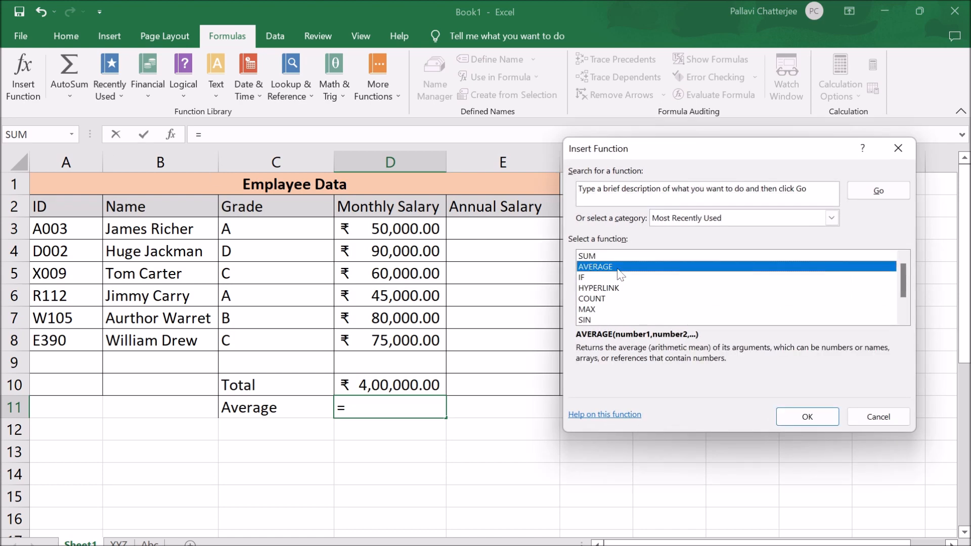
{"action": "left_click", "coordinate": [803, 418]}
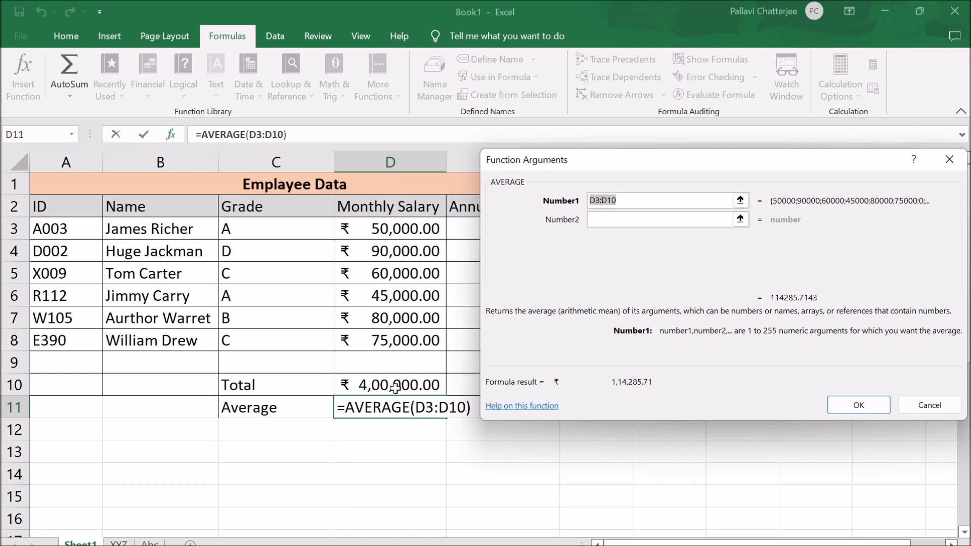
{"action": "left_click_drag", "start_coordinate": [402, 228], "coordinate": [417, 334]}
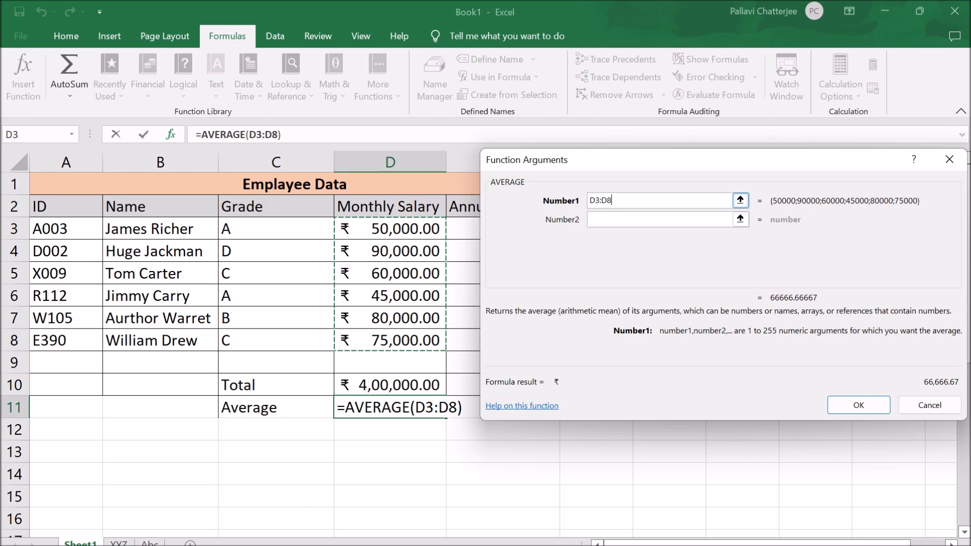
{"action": "left_click", "coordinate": [874, 406]}
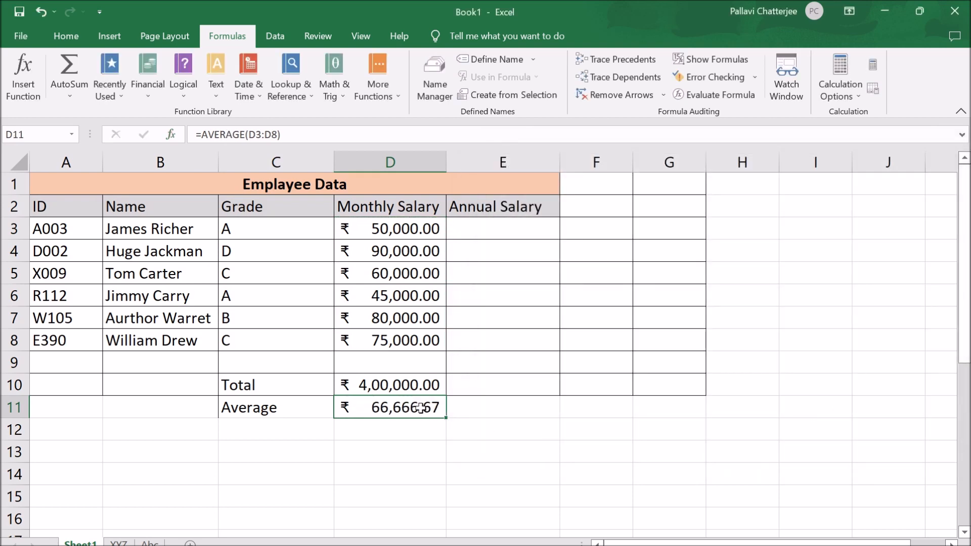
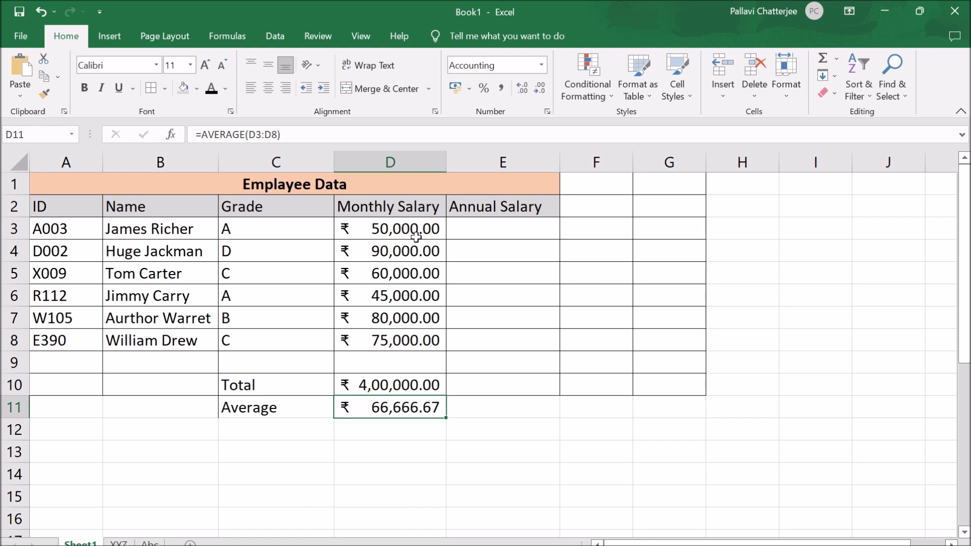
- Set the monthly salary in cell D5 to 250000
{"action": "left_click", "coordinate": [517, 448]}
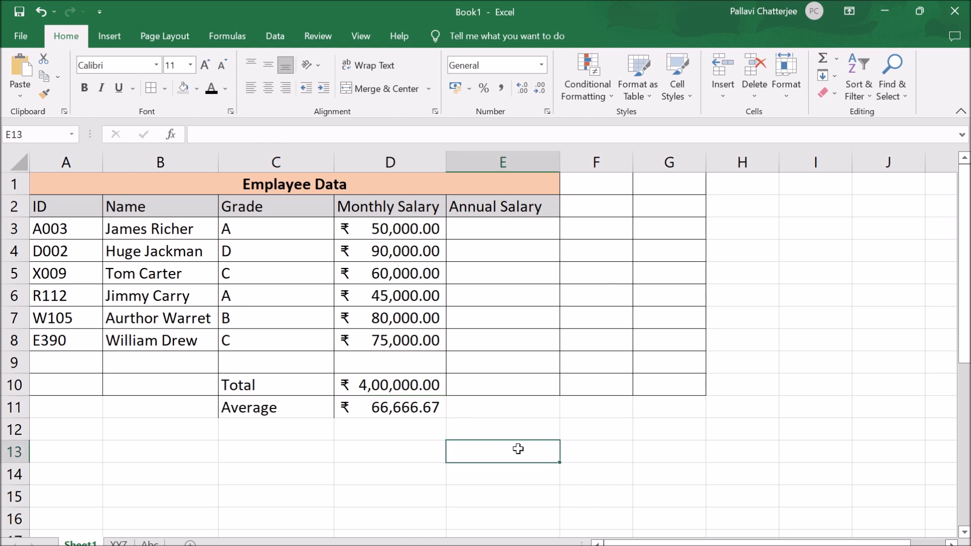
{"action": "left_click", "coordinate": [404, 382]}
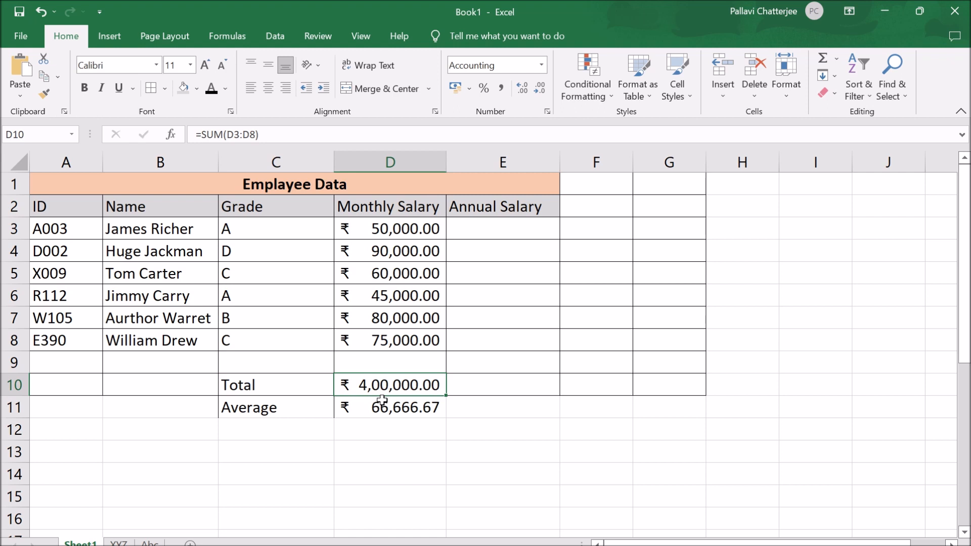
{"action": "left_click", "coordinate": [405, 276]}
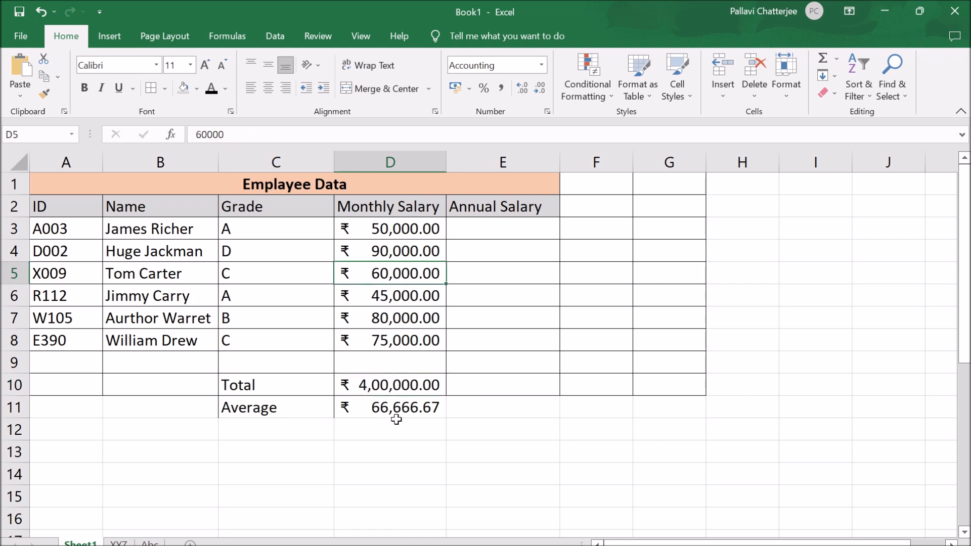
{"action": "double_click", "coordinate": [387, 273]}
{"action": "key", "text": "Delete"}
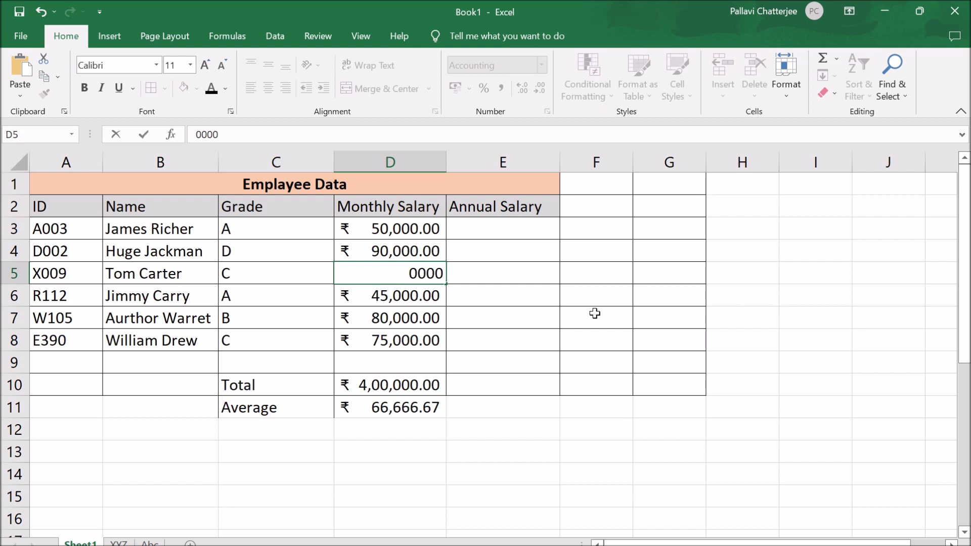
{"action": "type", "text": "25"}
{"action": "key", "text": "Return"}
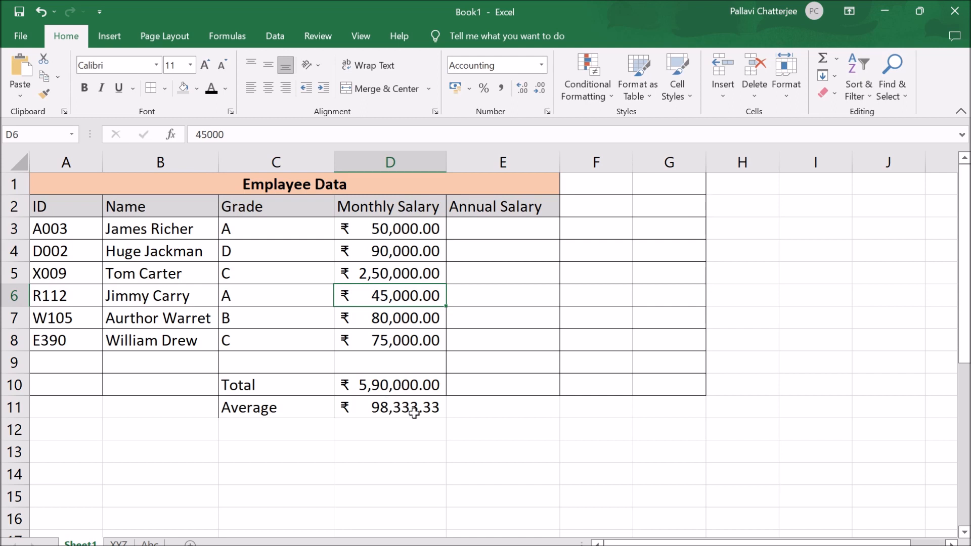
- Change the monthly salary in cell D5 to 50000, leaving the salary in D3 as it is
{"action": "double_click", "coordinate": [375, 272]}
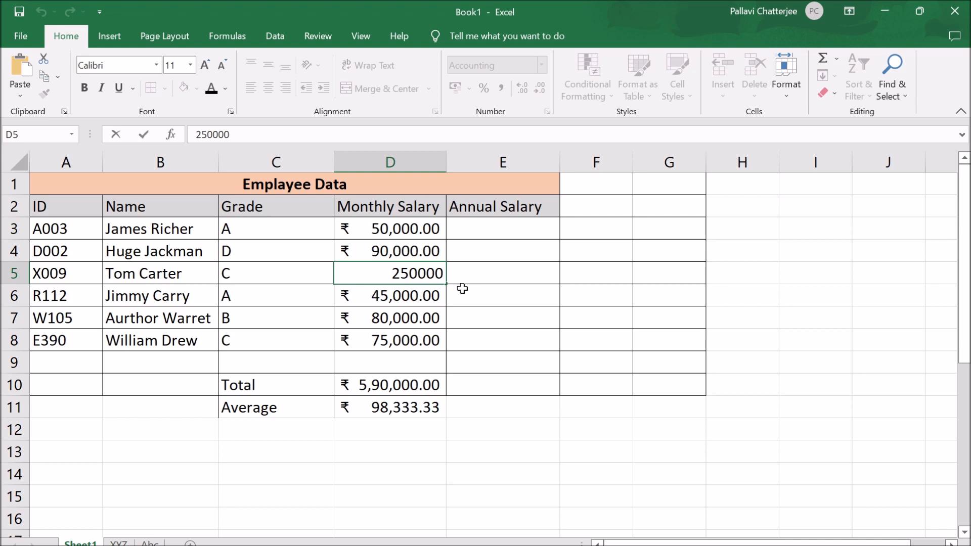
{"action": "key", "text": "Delete"}
{"action": "key", "text": "Return"}
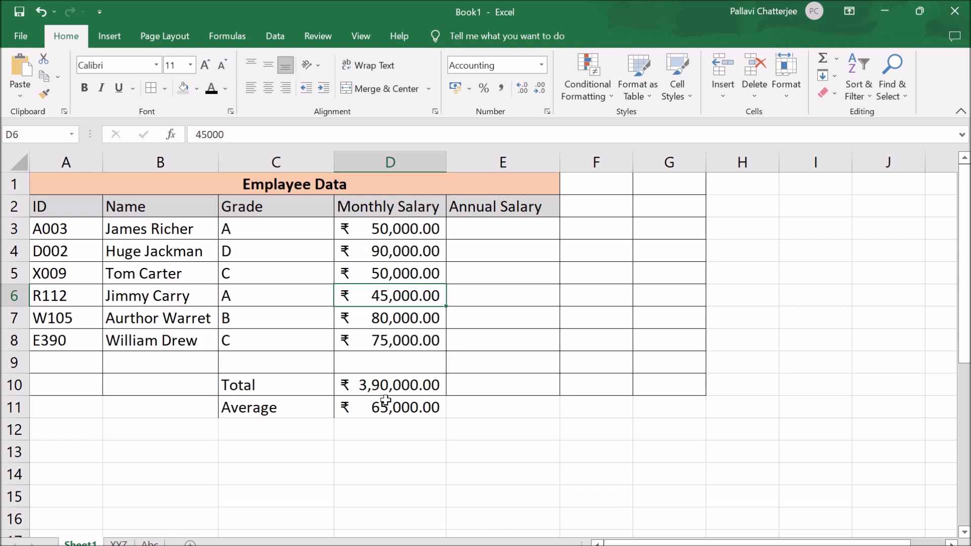
{"action": "double_click", "coordinate": [384, 228]}
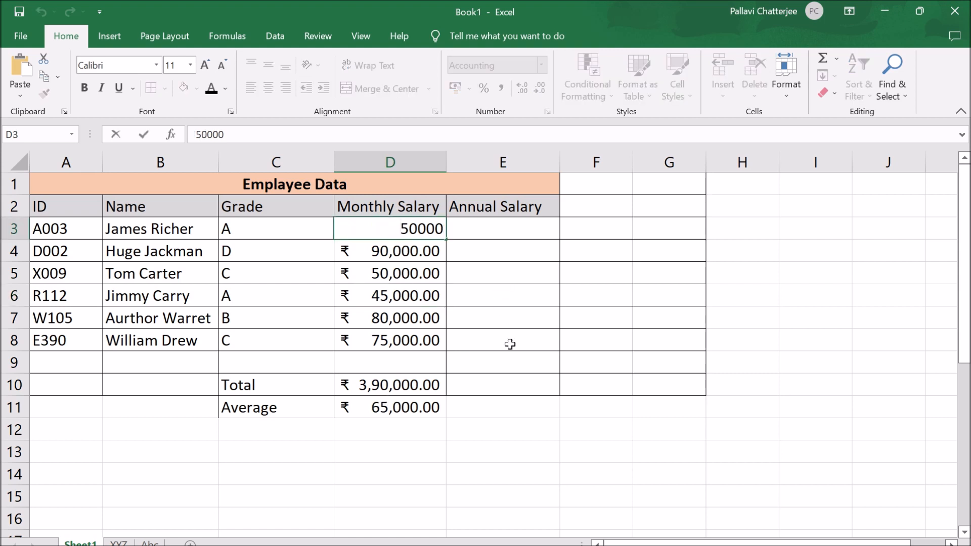
{"action": "left_click", "coordinate": [429, 428]}
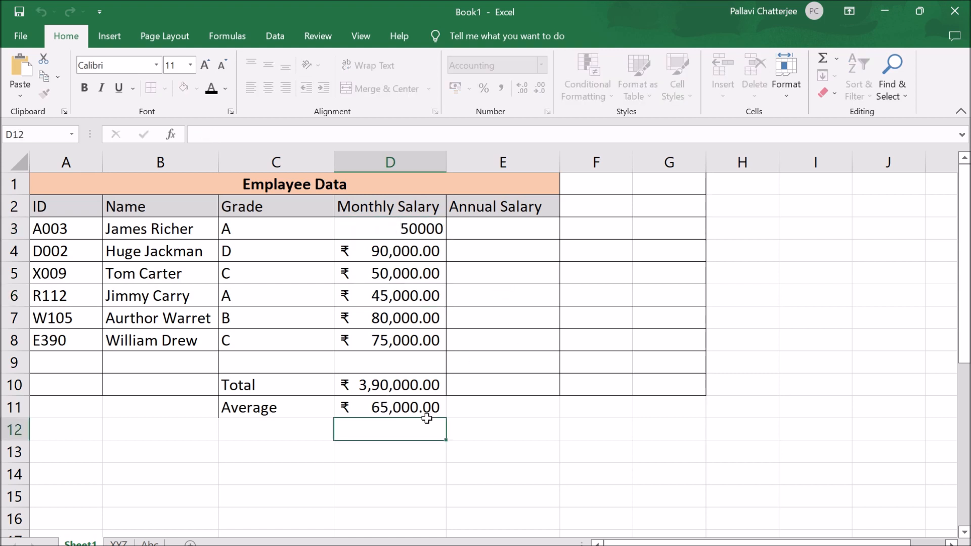
{"action": "left_click", "coordinate": [414, 273]}
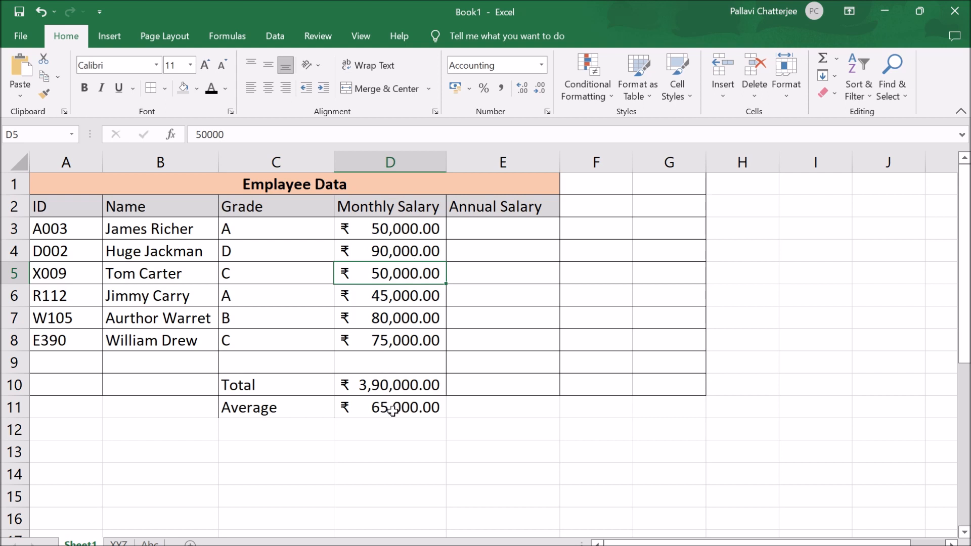
- Enter the formula =D3*12 in cell E3 to calculate the first employee's annual salary
{"action": "left_click", "coordinate": [499, 232]}
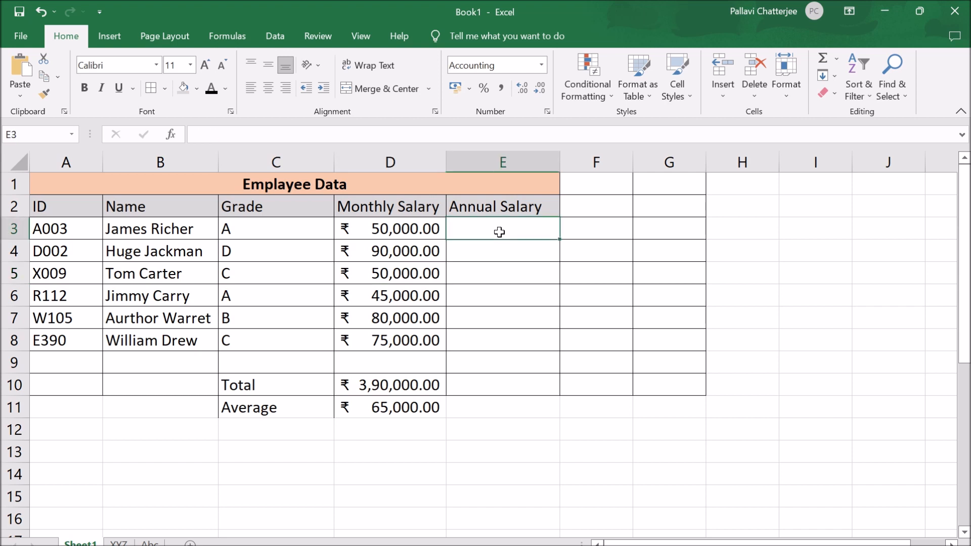
{"action": "type", "text": "="}
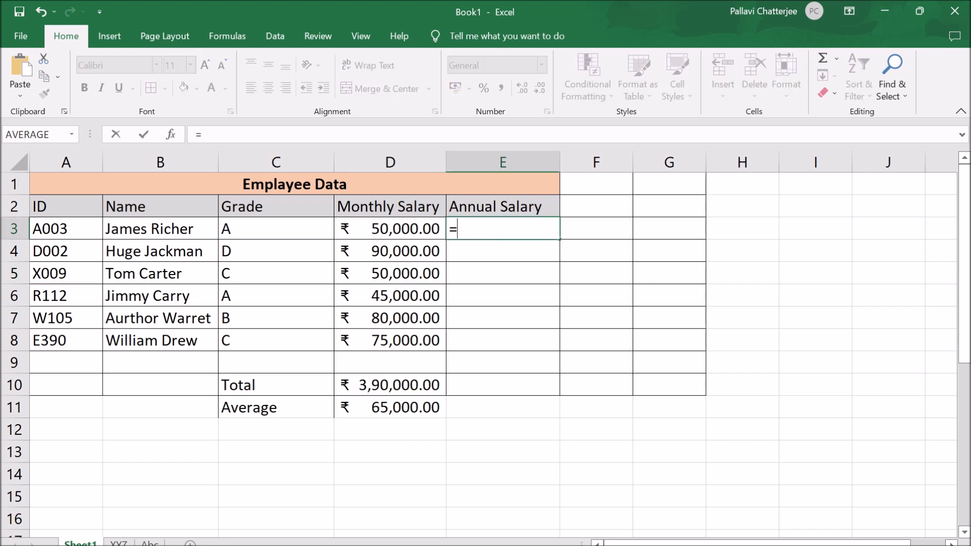
{"action": "left_click", "coordinate": [430, 230]}
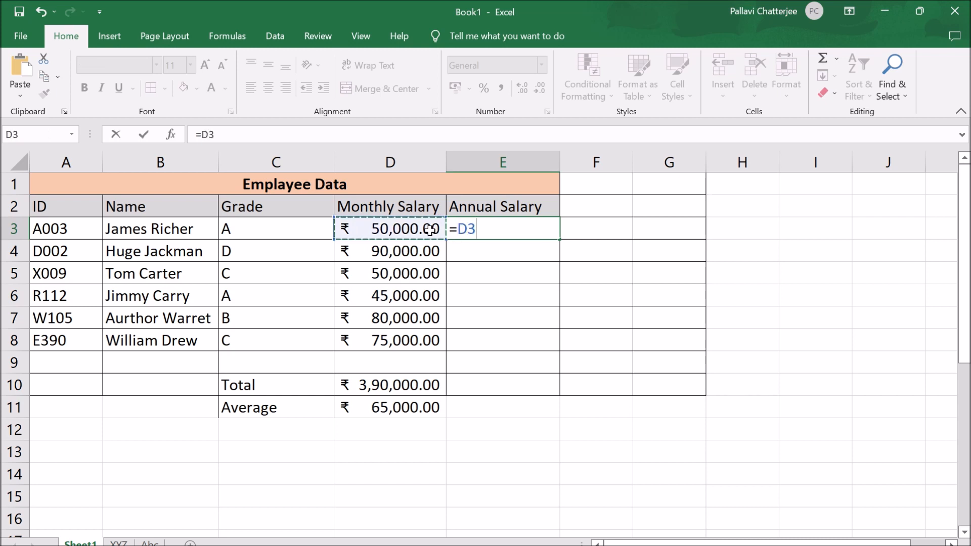
{"action": "type", "text": "*12"}
{"action": "key", "text": "Return"}
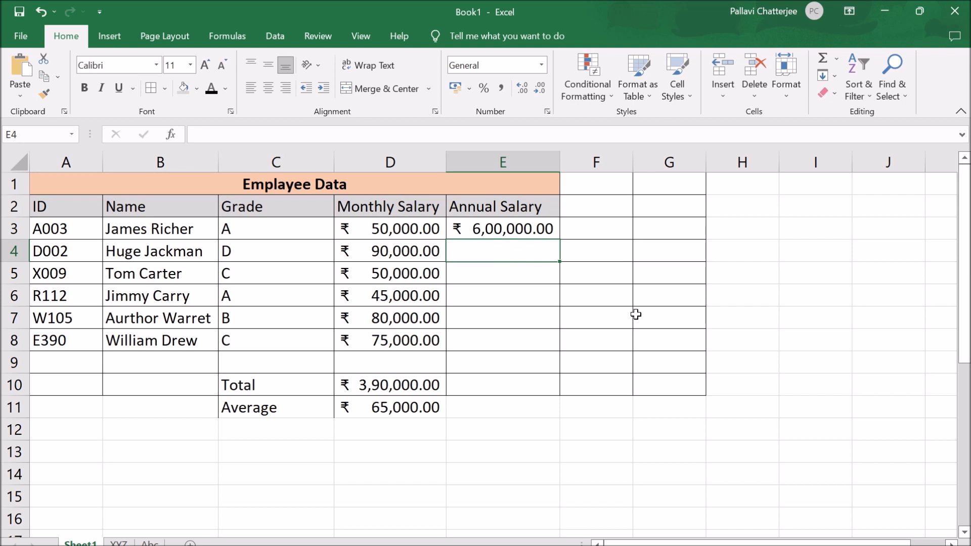
- Try filling the annual salary formula from E3 down to E8, then undo the fill
{"action": "left_click", "coordinate": [513, 228]}
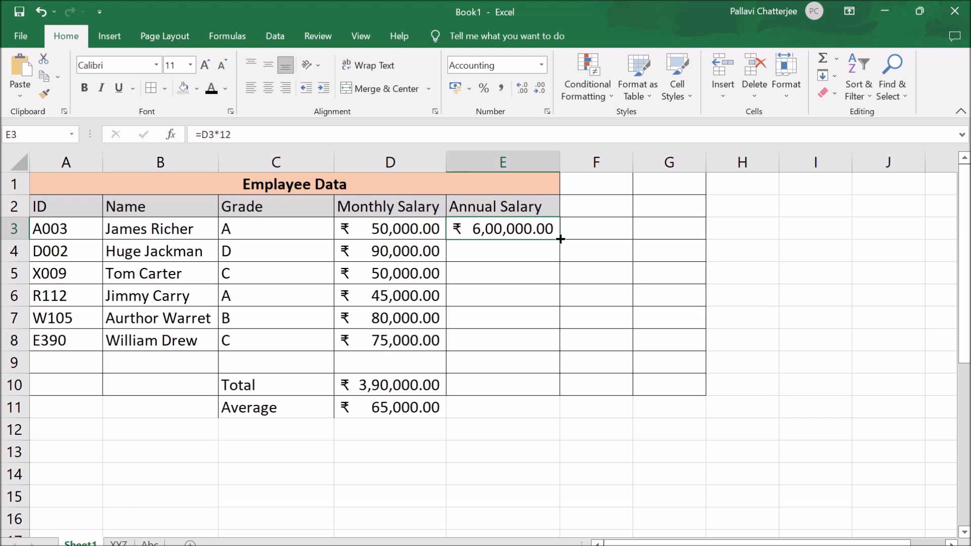
{"action": "left_click_drag", "start_coordinate": [560, 239], "coordinate": [559, 260]}
{"action": "left_click_drag", "start_coordinate": [559, 286], "coordinate": [563, 348]}
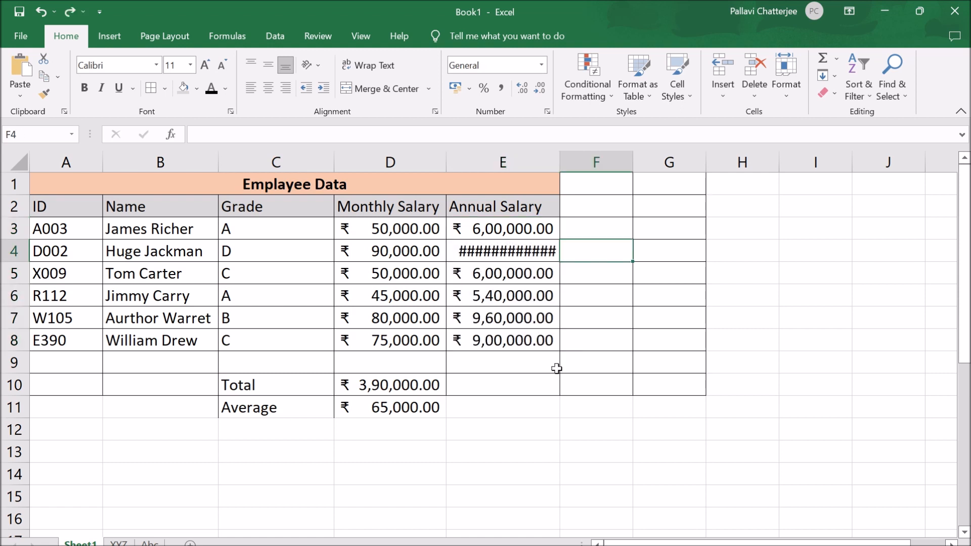
{"action": "key", "text": "Left"}
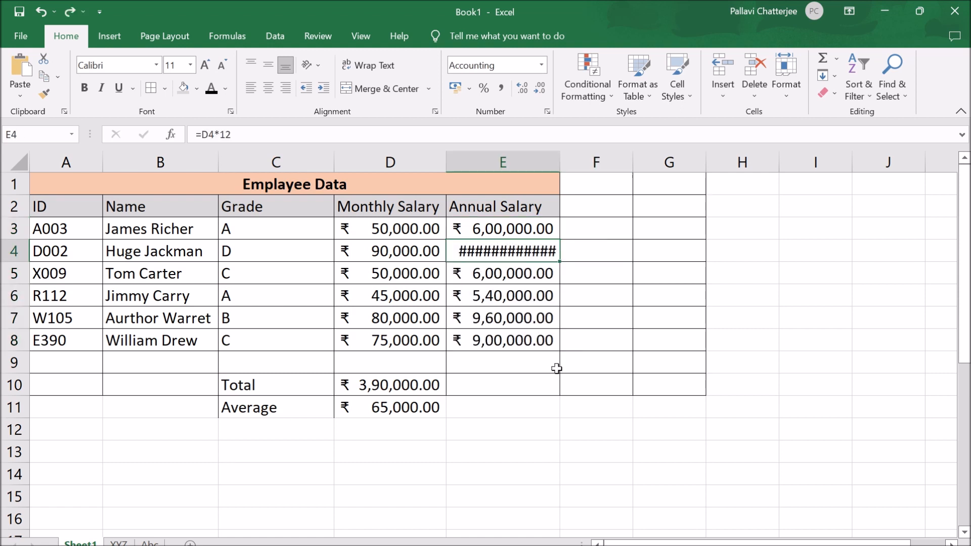
{"action": "key", "text": "ctrl+z"}
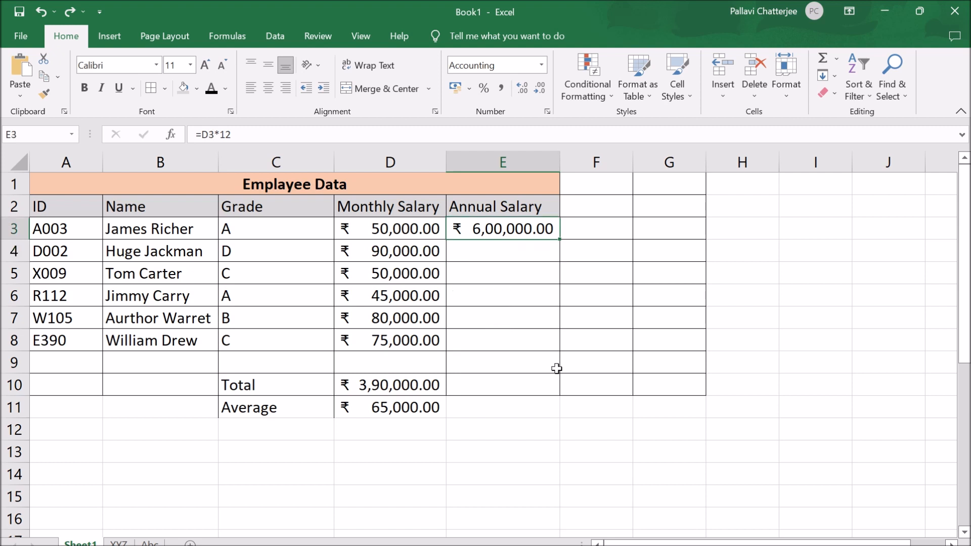
- Auto-fill the annual salary formula from E3 down to E8 and autofit the width of column E
{"action": "double_click", "coordinate": [559, 239]}
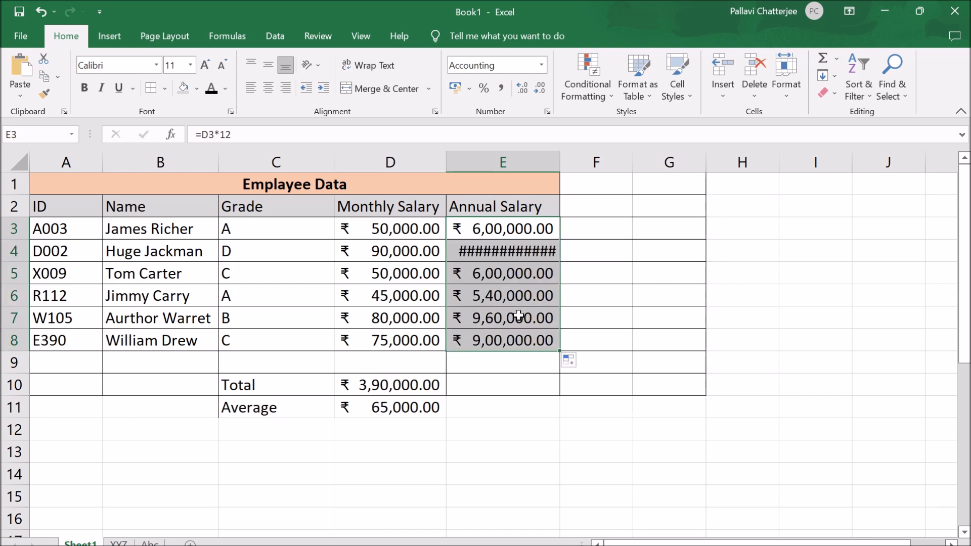
{"action": "left_click", "coordinate": [525, 245]}
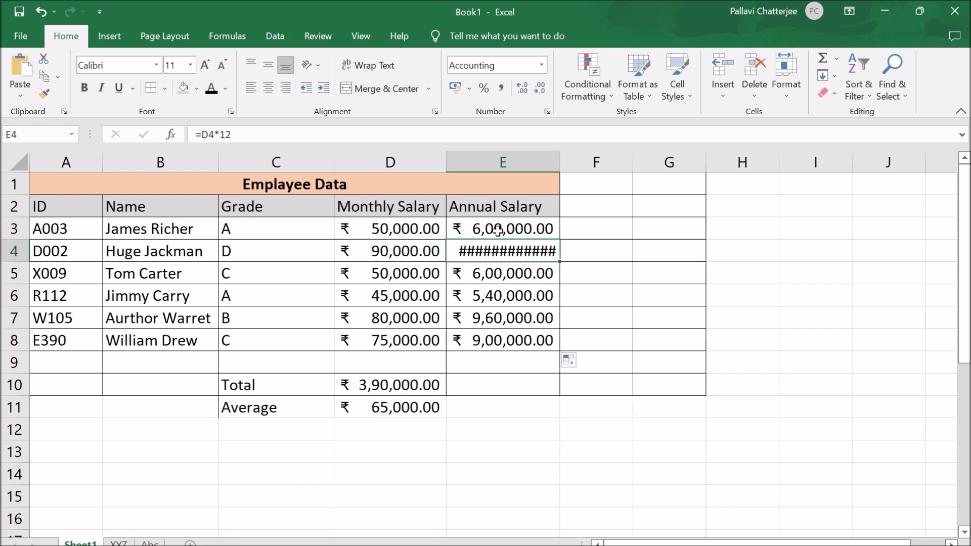
{"action": "double_click", "coordinate": [559, 163]}
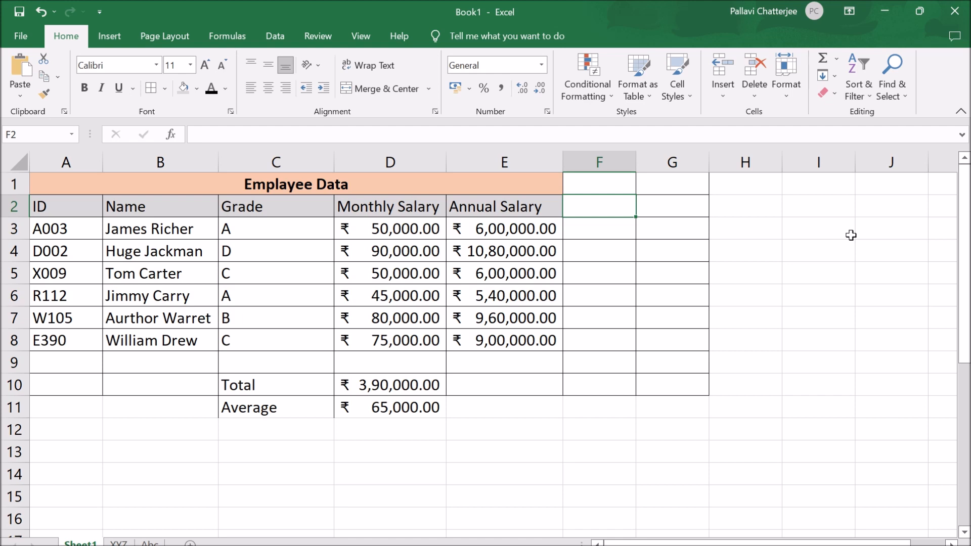
- Add the column heading Per in cell F2, beside Annual Salary
{"action": "left_click", "coordinate": [615, 232]}
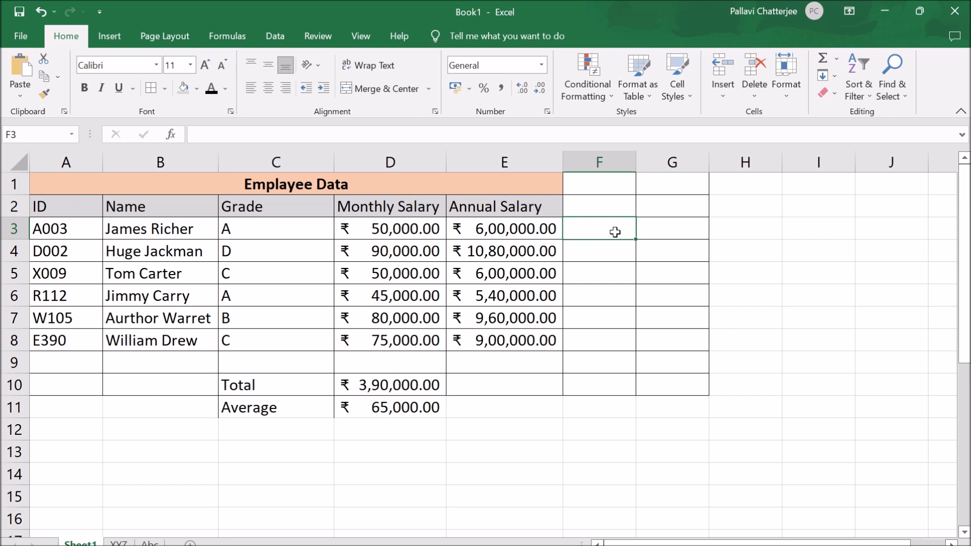
{"action": "key", "text": "Up"}
{"action": "type", "text": "Per"}
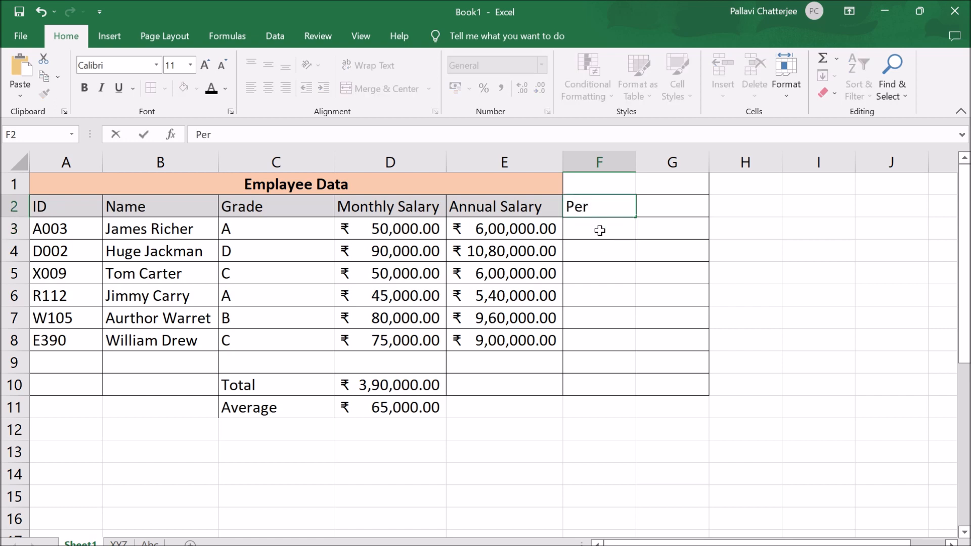
{"action": "key", "text": "Return"}
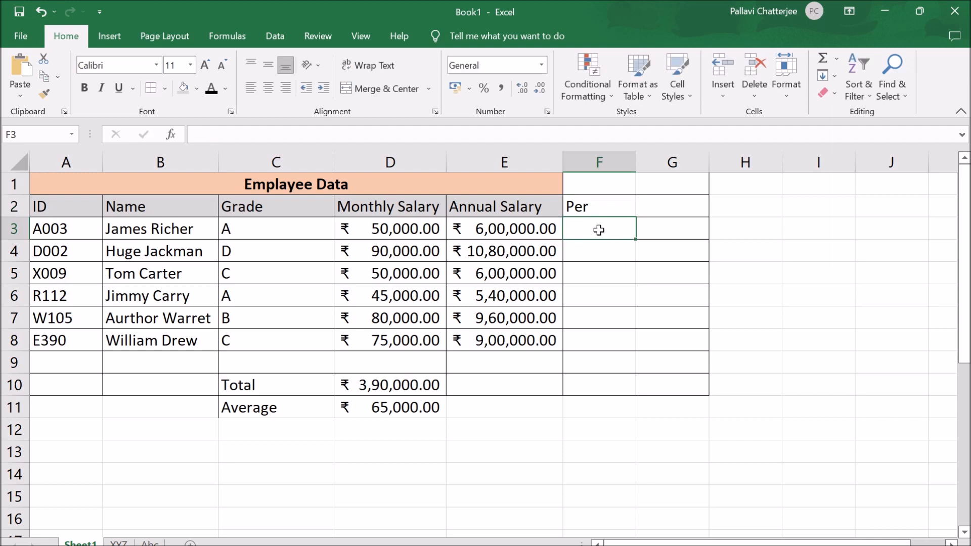
- Enter the formula =D3/E3 in cell F3 to divide the monthly salary by the annual salary
{"action": "type", "text": "="}
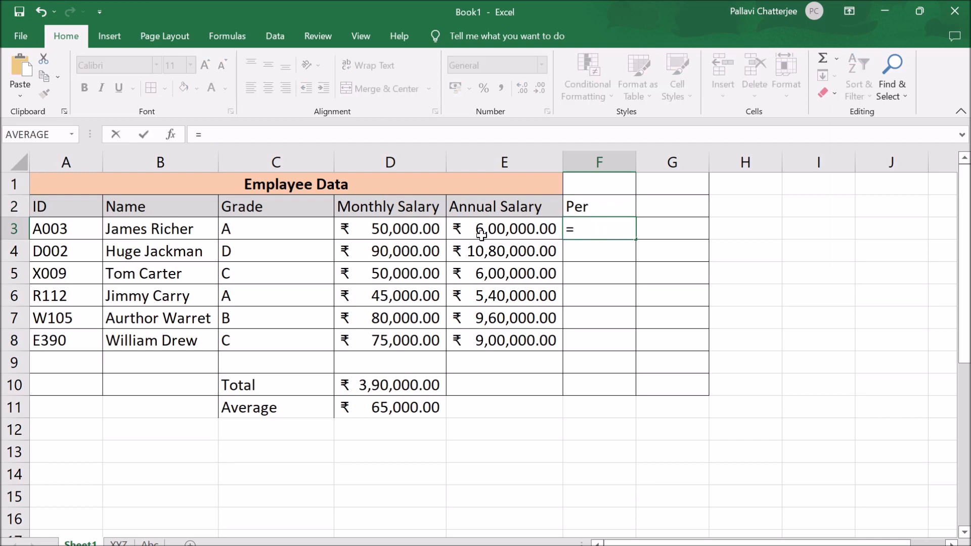
{"action": "left_click", "coordinate": [425, 229]}
{"action": "type", "text": "/"}
{"action": "left_click", "coordinate": [508, 229]}
{"action": "key", "text": "Return"}
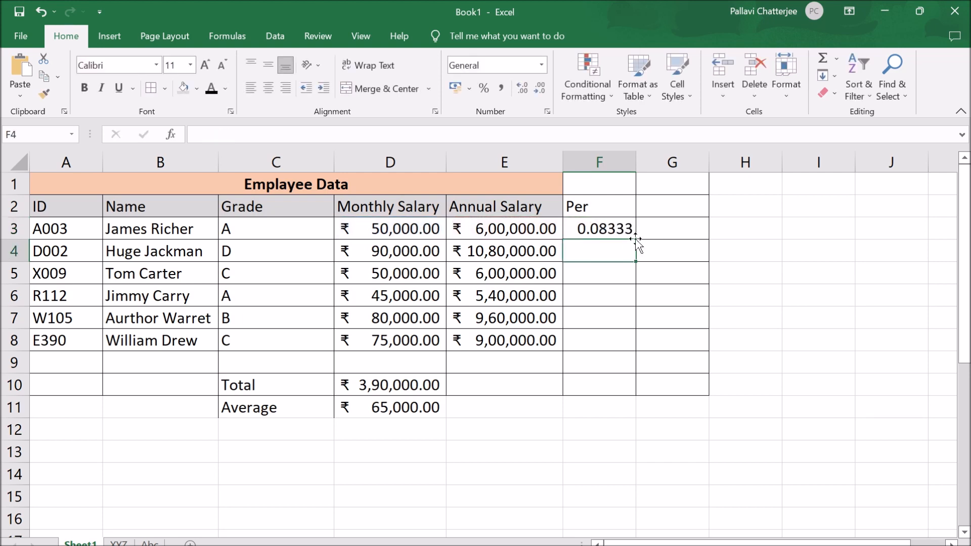
- Try the Percentage number format and the Percent Style on cell F3, undoing each one
{"action": "left_click", "coordinate": [615, 229]}
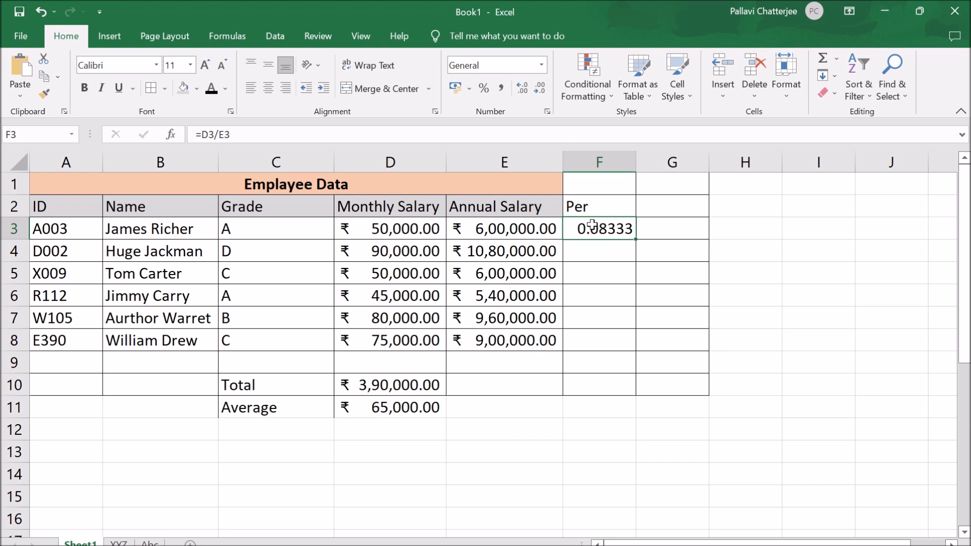
{"action": "left_click", "coordinate": [542, 66]}
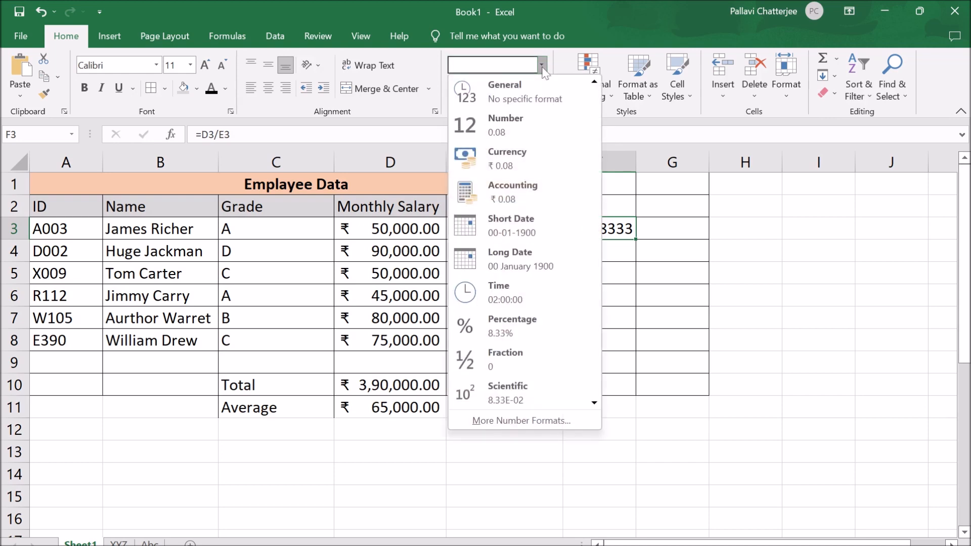
{"action": "left_click", "coordinate": [521, 330]}
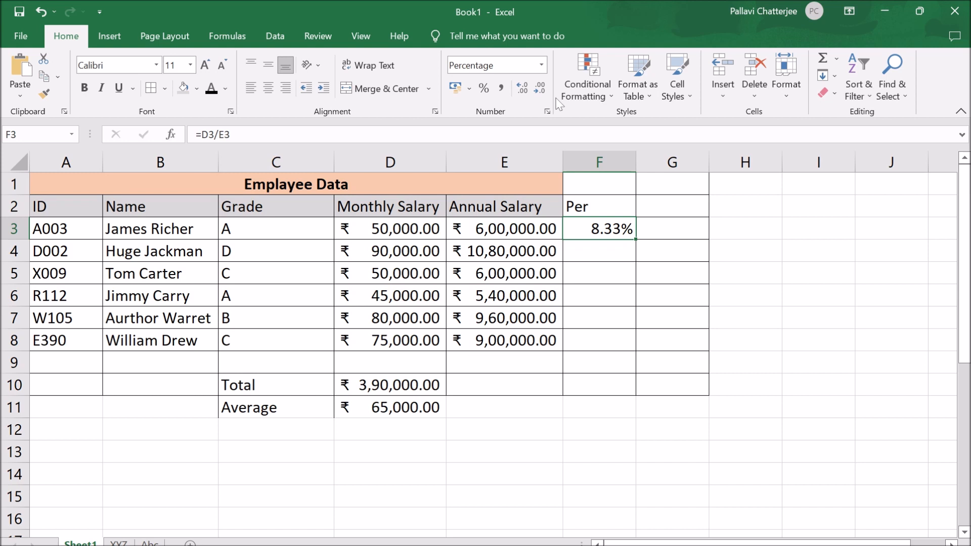
{"action": "key", "text": "ctrl+z"}
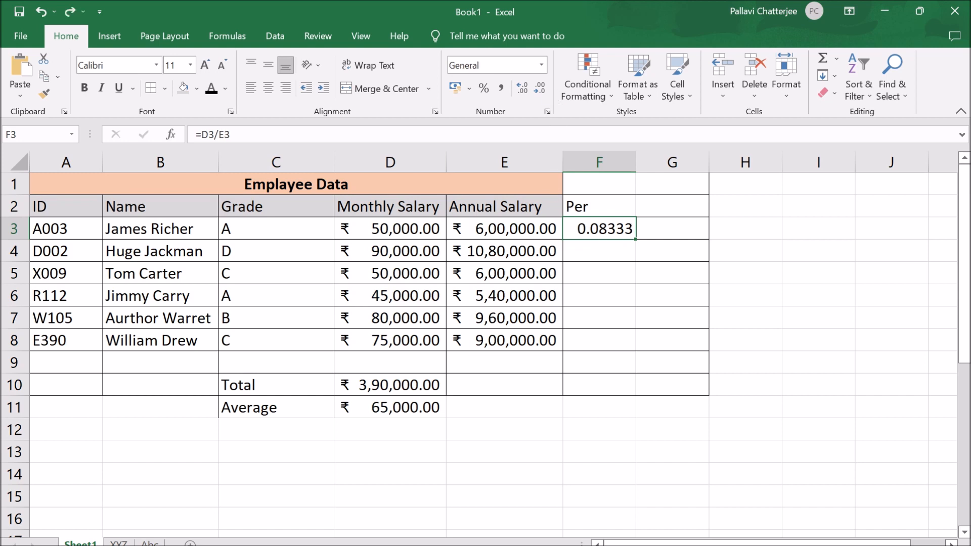
{"action": "left_click", "coordinate": [484, 90]}
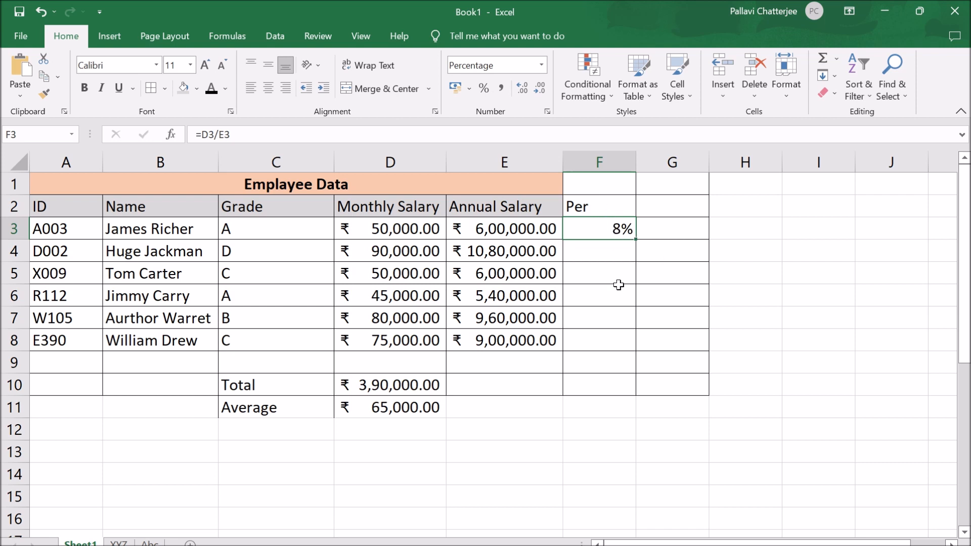
{"action": "key", "text": "ctrl+z"}
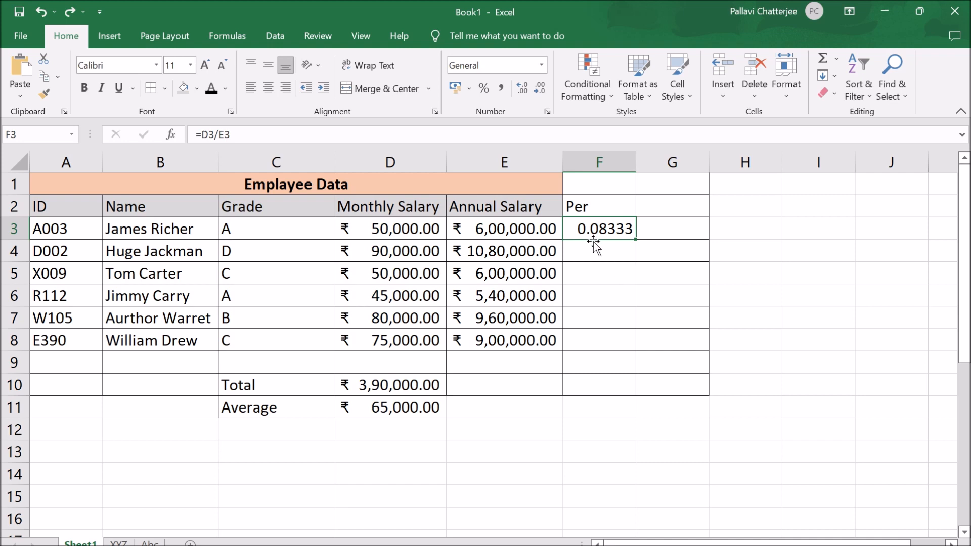
- Format cell F3 as a percentage with two decimal places
{"action": "left_click", "coordinate": [542, 64]}
{"action": "left_click", "coordinate": [526, 325]}
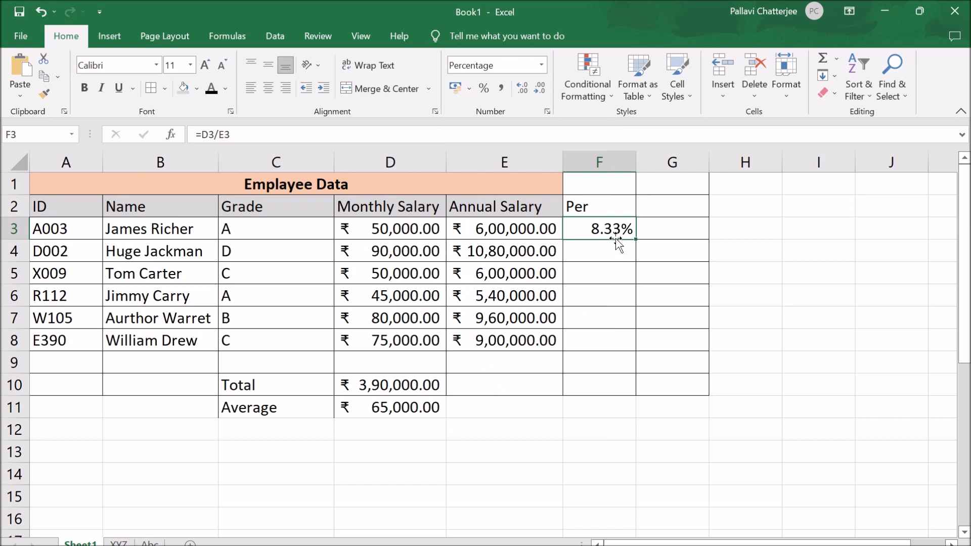
{"action": "left_click", "coordinate": [484, 88]}
{"action": "left_click", "coordinate": [523, 88]}
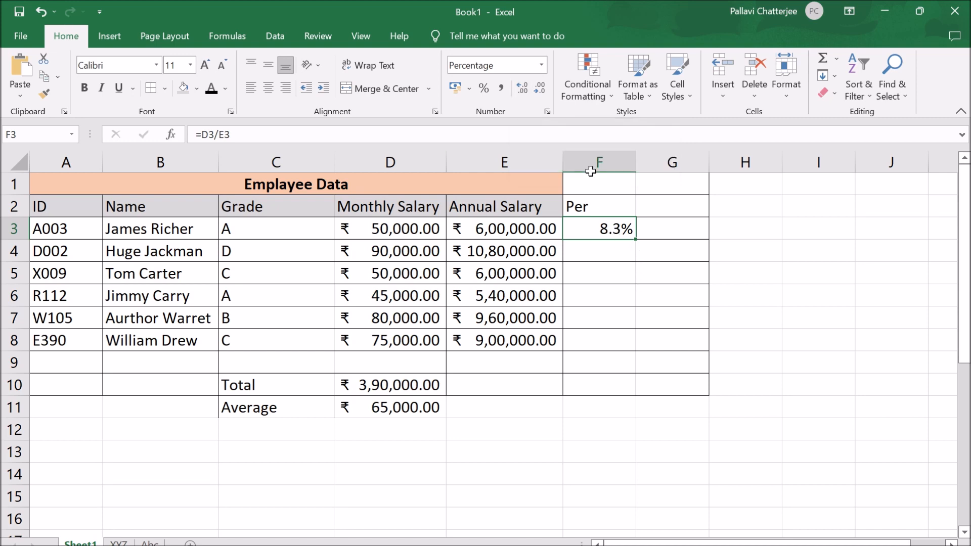
{"action": "left_click", "coordinate": [522, 89]}
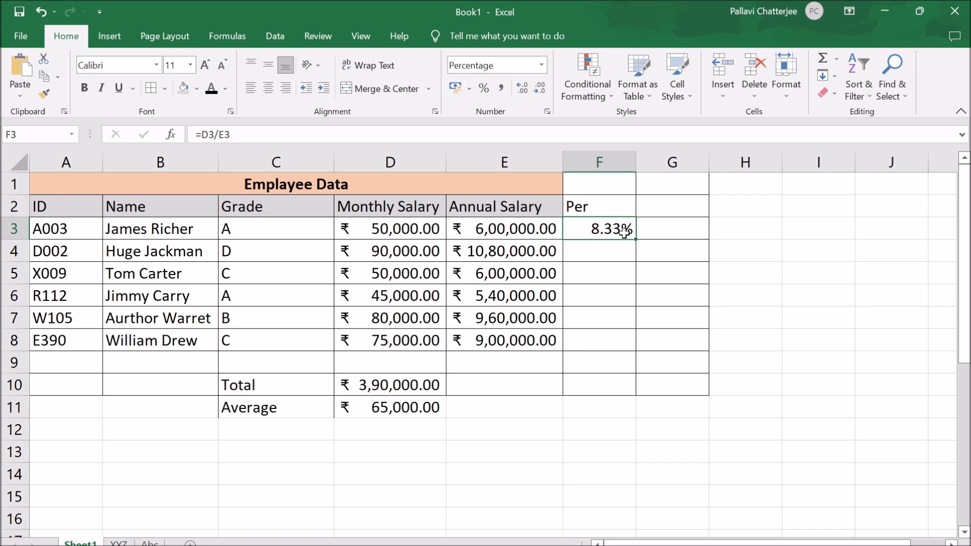
- Fill the monthly-to-annual salary percentage formula from cell F3 down to F8 for the remaining employees
{"action": "left_click", "coordinate": [522, 90]}
{"action": "left_click", "coordinate": [520, 90]}
{"action": "left_click", "coordinate": [540, 91]}
{"action": "left_click", "coordinate": [540, 91]}
{"action": "left_click_drag", "start_coordinate": [635, 239], "coordinate": [633, 350]}
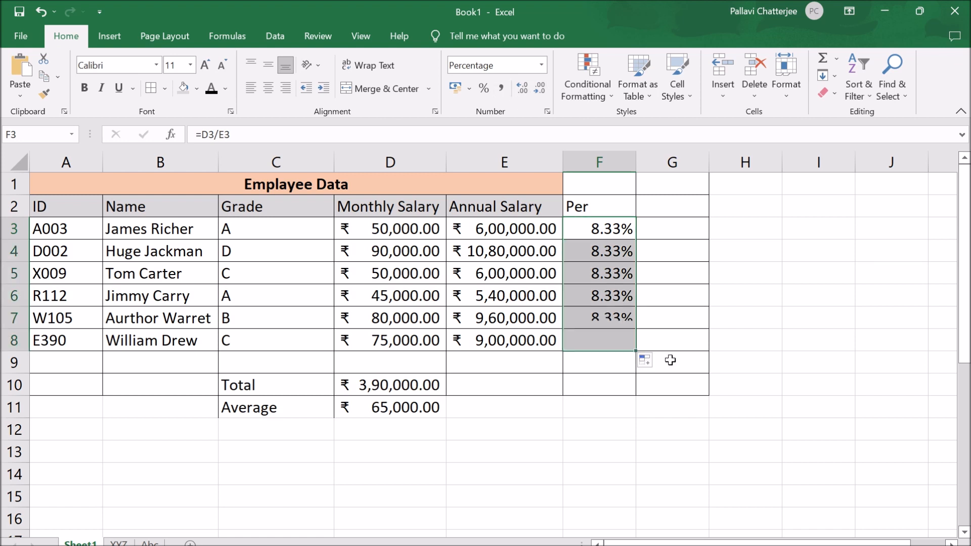
{"action": "left_click", "coordinate": [744, 303]}
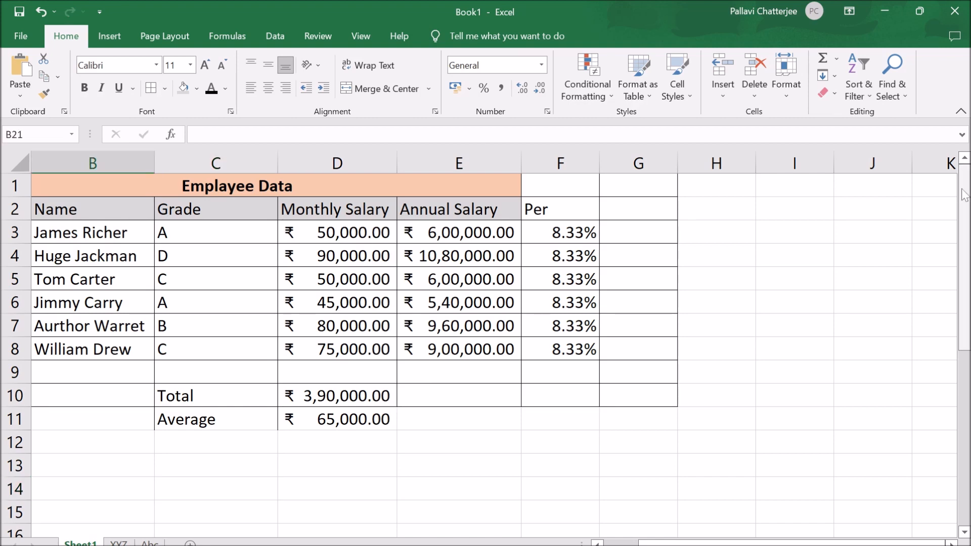
- Enter a sample first name in cell C20 and the number 898 in cell E20, well below the salary table
{"action": "mouse_move", "coordinate": [963, 188]}
{"action": "left_mouse_down"}
{"action": "mouse_move", "coordinate": [963, 359]}
{"action": "mouse_move", "coordinate": [964, 188]}
{"action": "left_mouse_up"}
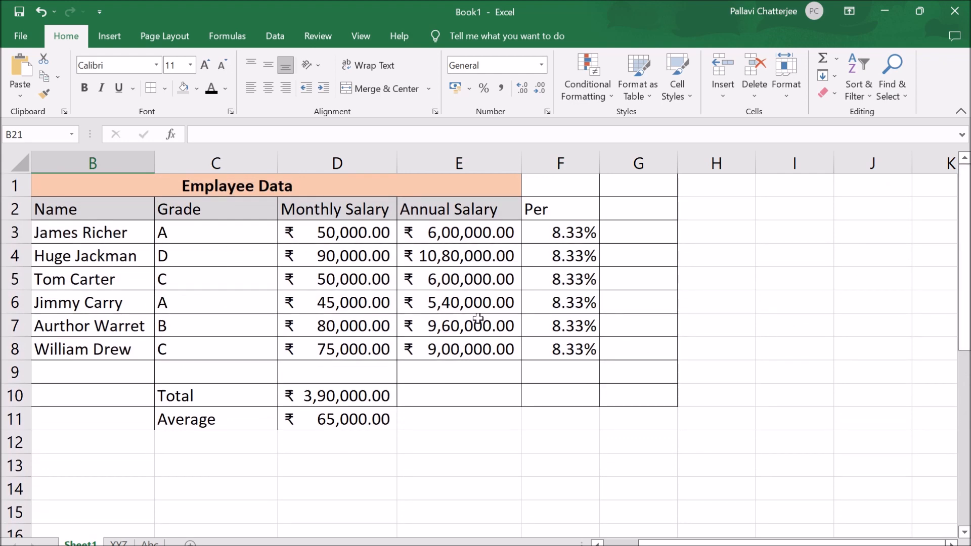
{"action": "mouse_move", "coordinate": [963, 272]}
{"action": "left_mouse_down"}
{"action": "mouse_move", "coordinate": [963, 446]}
{"action": "mouse_move", "coordinate": [967, 276]}
{"action": "left_mouse_up"}
{"action": "scroll", "coordinate": [361, 329], "scroll_direction": "down", "scroll_amount": 4}
{"action": "left_click", "coordinate": [199, 356]}
{"action": "key", "text": "F2"}
{"action": "type", "text": "Sunil"}
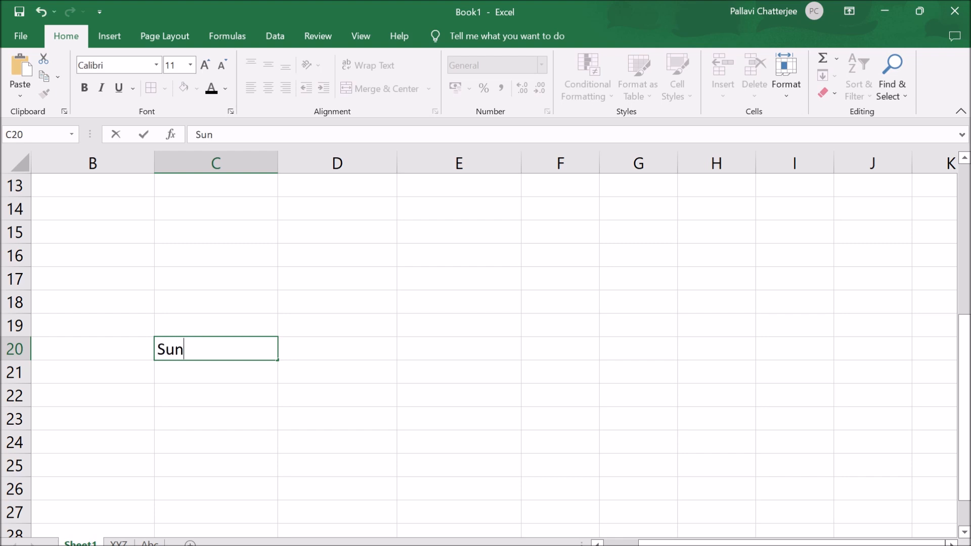
{"action": "key", "text": "Tab"}
{"action": "key", "text": "Tab"}
{"action": "key", "text": "F2"}
{"action": "type", "text": "898"}
{"action": "left_click", "coordinate": [187, 436]}
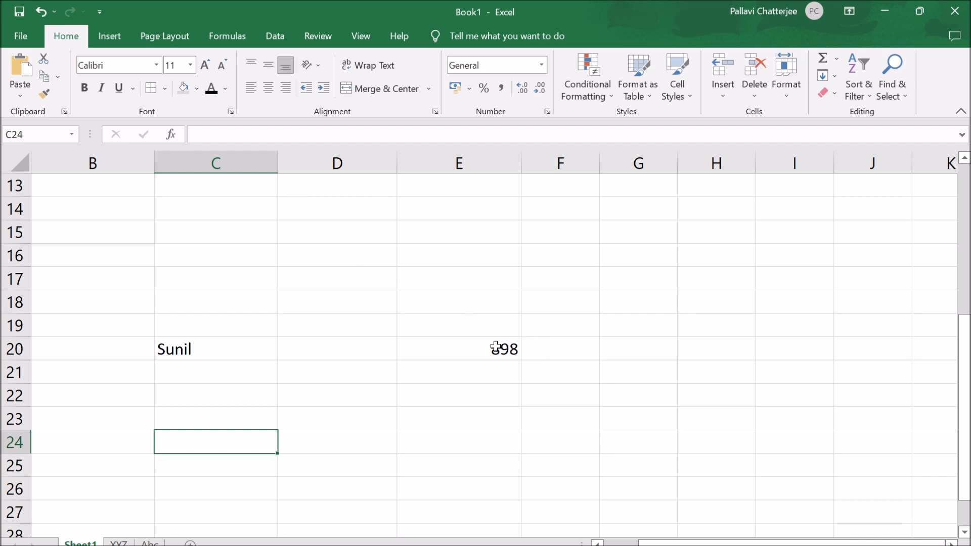
- Compare the row 20 entries with the table's column headings, and examine heading rows 1 and 2 and the ID column
{"action": "scroll", "coordinate": [488, 347], "scroll_direction": "up", "scroll_amount": 4}
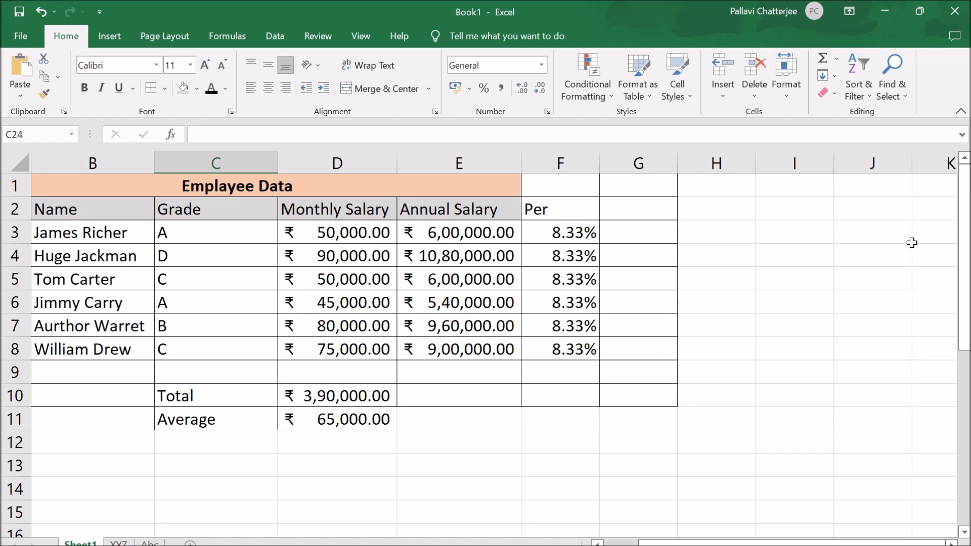
{"action": "scroll", "coordinate": [286, 335], "scroll_direction": "down", "scroll_amount": 4}
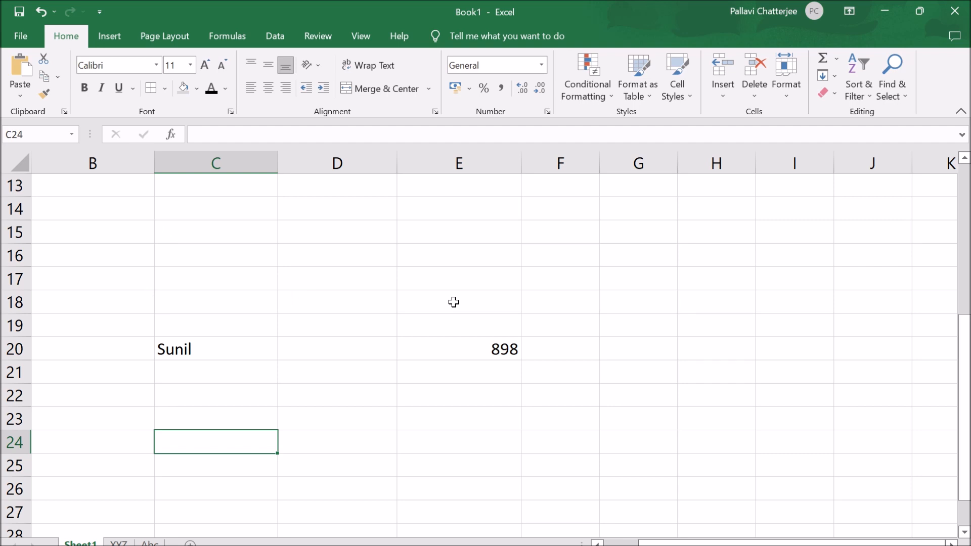
{"action": "scroll", "coordinate": [454, 302], "scroll_direction": "up", "scroll_amount": 4}
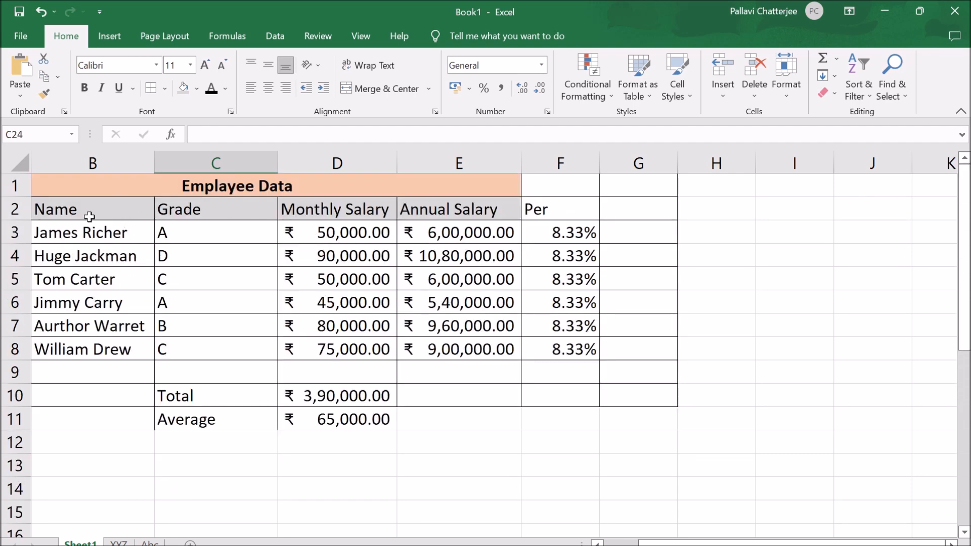
{"action": "left_click", "coordinate": [4, 186]}
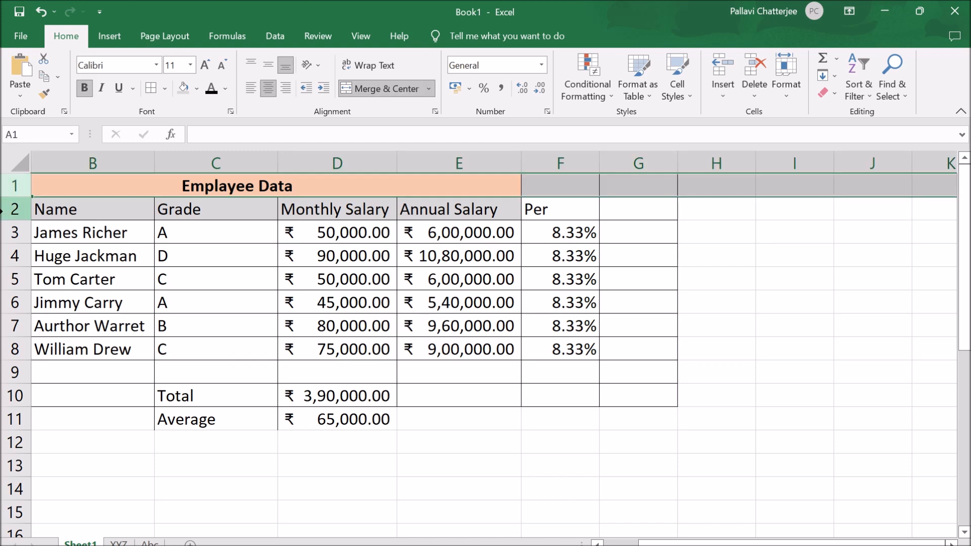
{"action": "left_click_drag", "start_coordinate": [4, 209], "coordinate": [4, 186]}
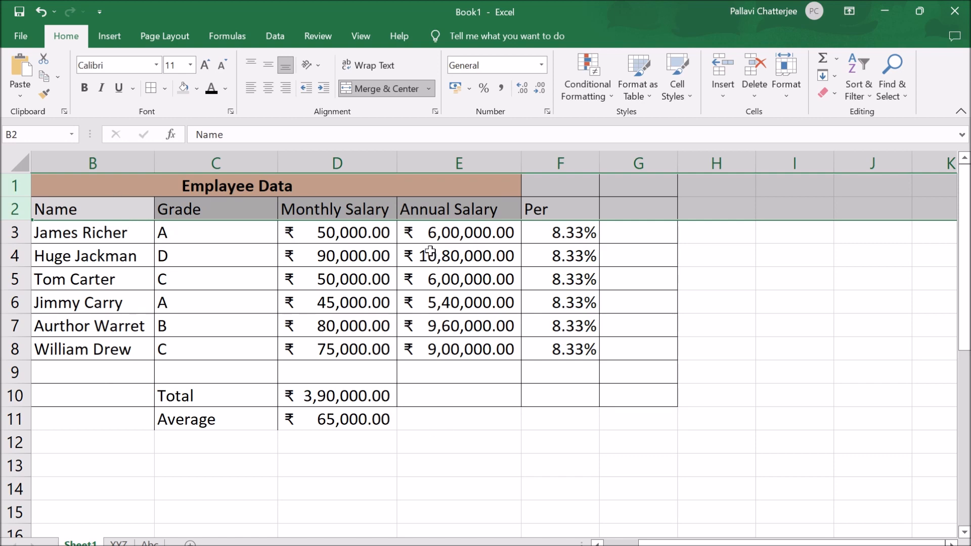
{"action": "left_click", "coordinate": [174, 445]}
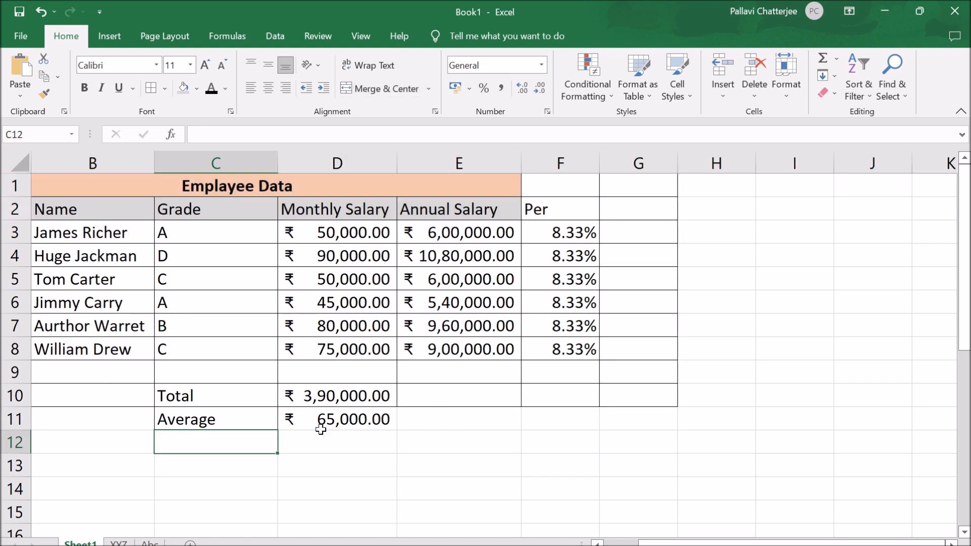
{"action": "left_click_drag", "start_coordinate": [657, 543], "coordinate": [623, 542]}
{"action": "left_click", "coordinate": [77, 318]}
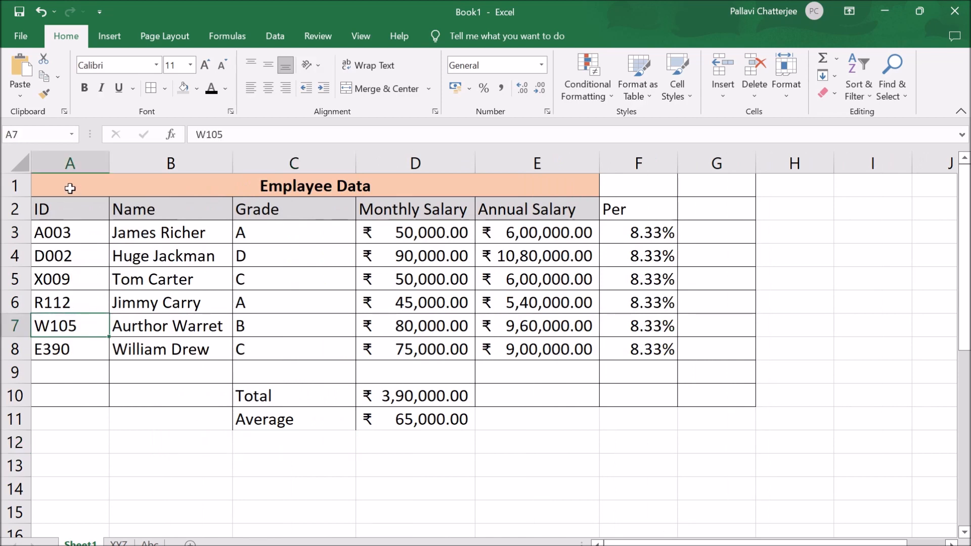
{"action": "left_click", "coordinate": [70, 163]}
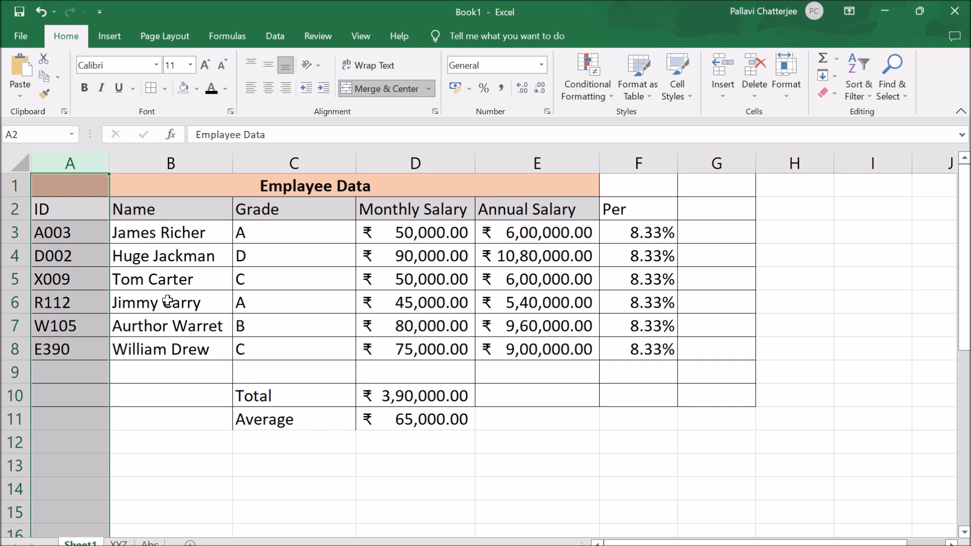
{"action": "left_click", "coordinate": [425, 487]}
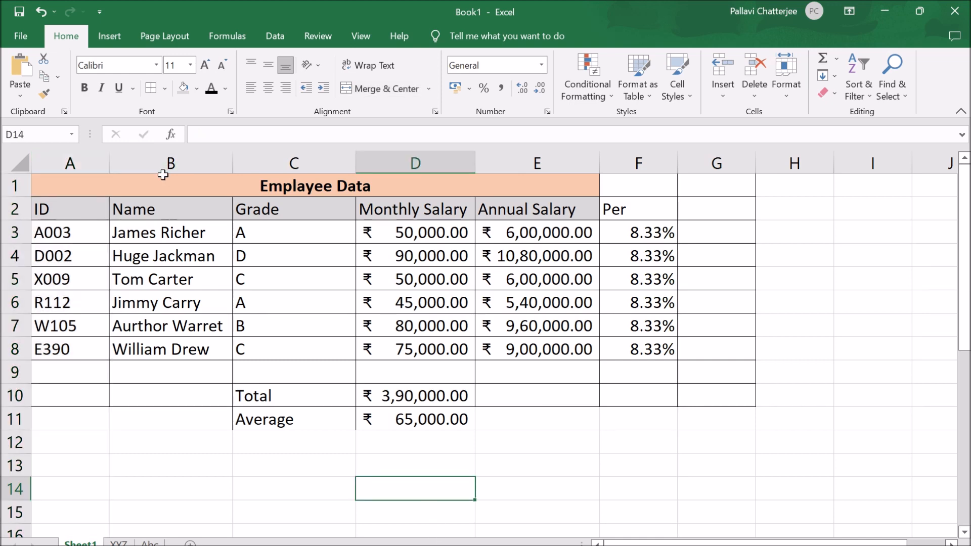
- Freeze the top row of the sheet and check that the Emplayee Data title stays in place
{"action": "left_click", "coordinate": [4, 186]}
{"action": "left_click", "coordinate": [356, 37]}
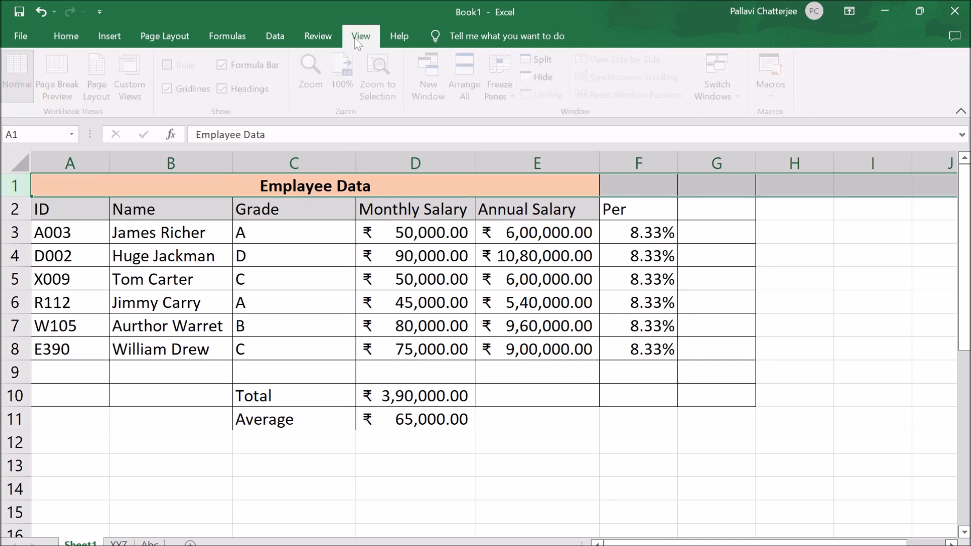
{"action": "left_click", "coordinate": [515, 95]}
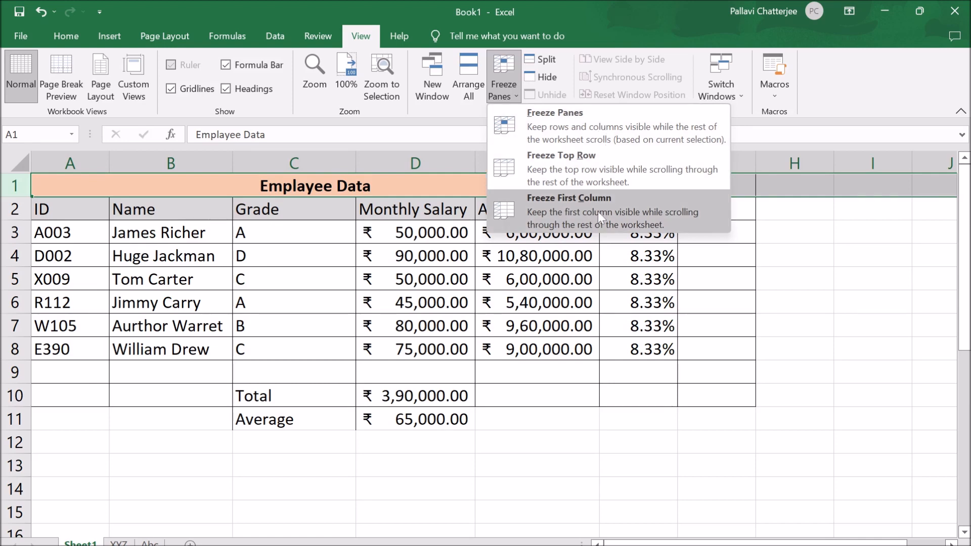
{"action": "left_click", "coordinate": [583, 168]}
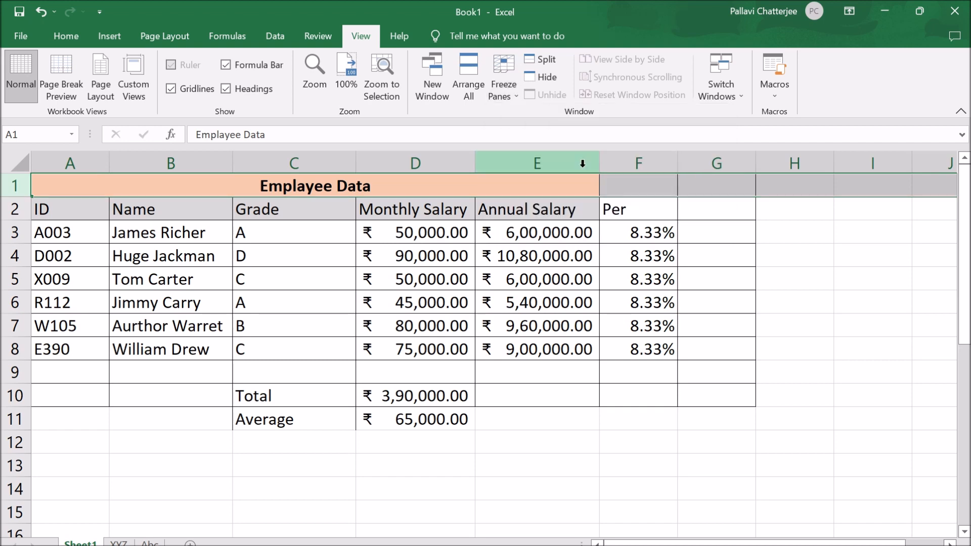
{"action": "scroll", "coordinate": [500, 273], "scroll_direction": "down", "scroll_amount": 3}
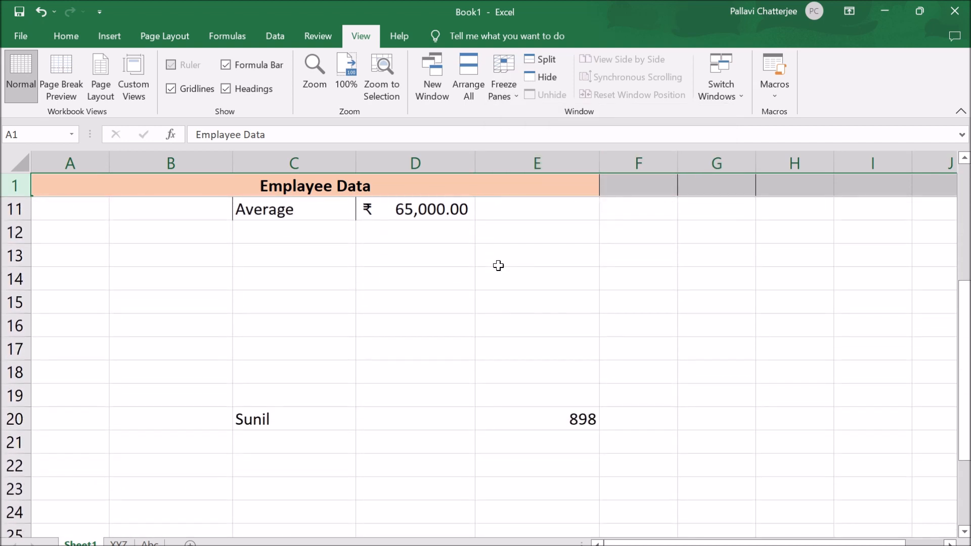
{"action": "scroll", "coordinate": [498, 265], "scroll_direction": "down", "scroll_amount": 3}
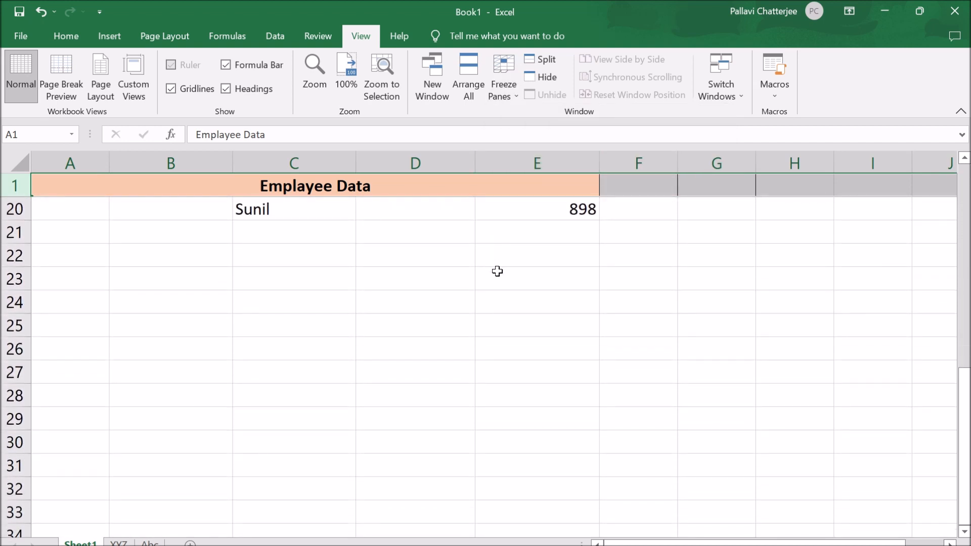
{"action": "scroll", "coordinate": [497, 271], "scroll_direction": "up", "scroll_amount": 6}
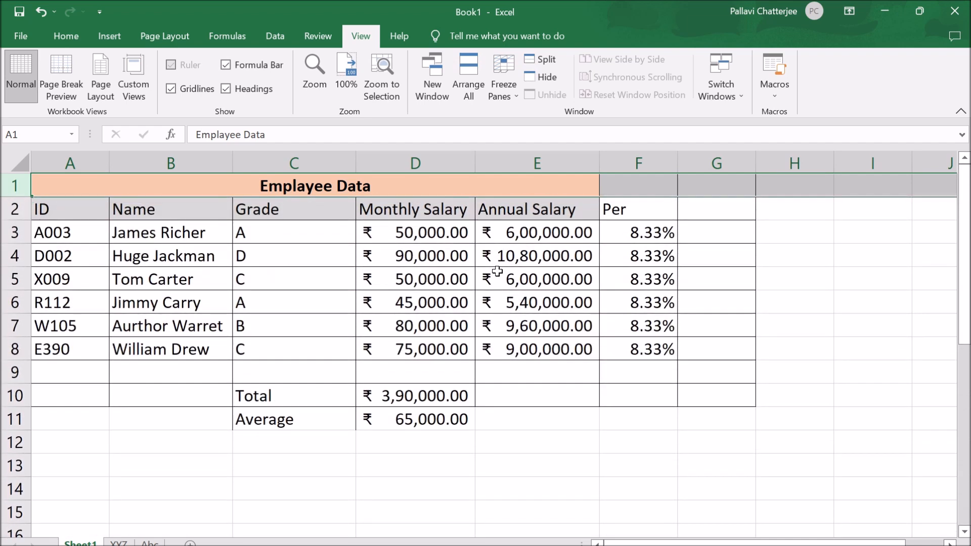
- Freeze the first column of the sheet, which holds the employee IDs
{"action": "left_click", "coordinate": [56, 164]}
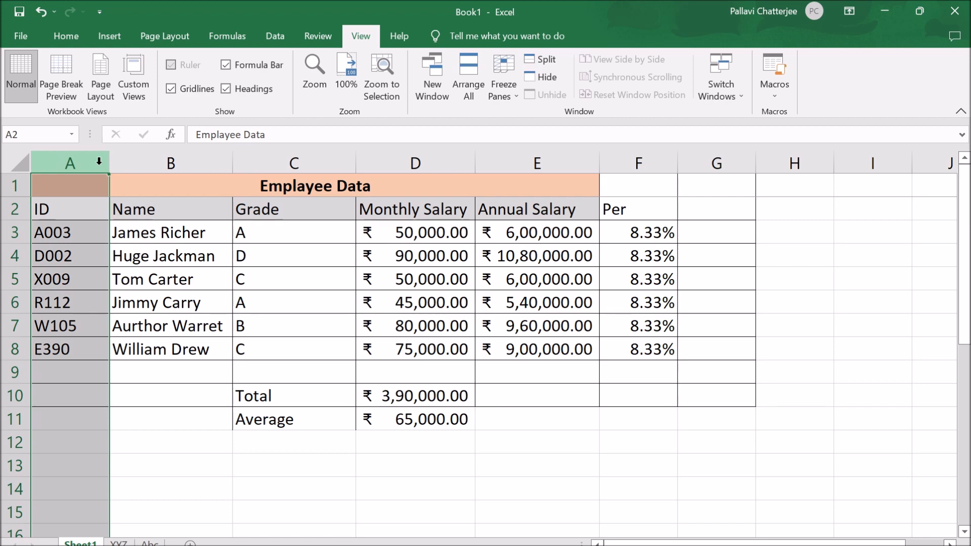
{"action": "left_click", "coordinate": [499, 96]}
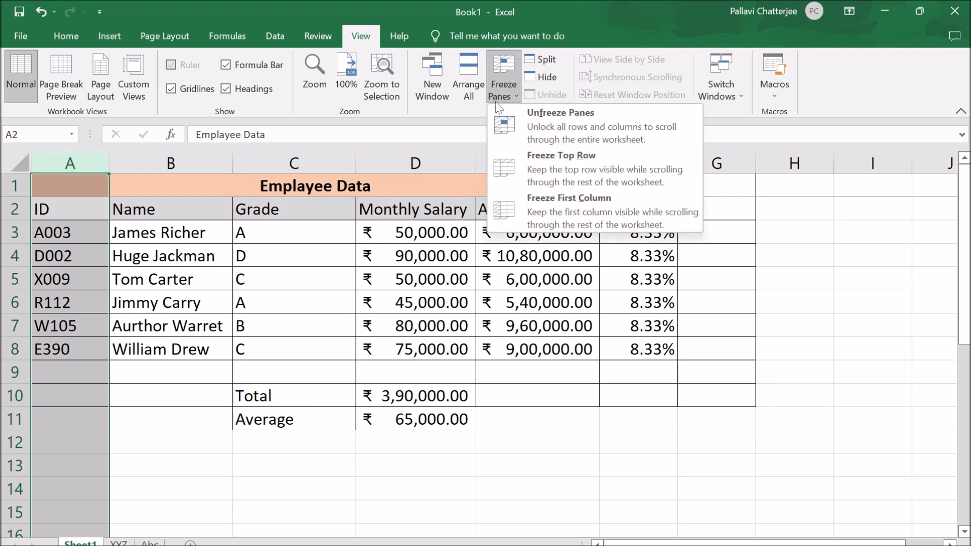
{"action": "left_click", "coordinate": [549, 215]}
{"action": "left_click_drag", "start_coordinate": [622, 543], "coordinate": [687, 543]}
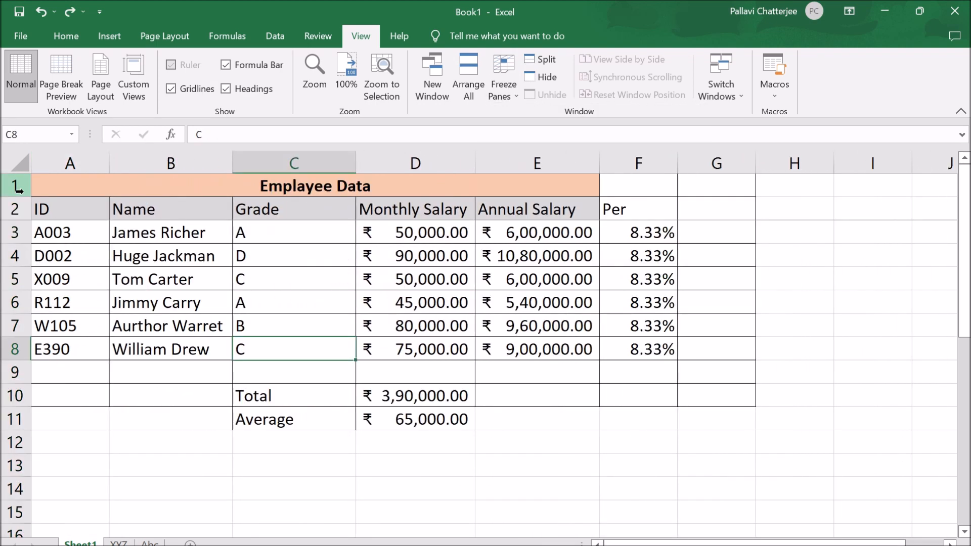
- Examine heading rows 1 and 2 and column A against the available options for freezing the top row and first column
{"action": "left_click", "coordinate": [18, 188]}
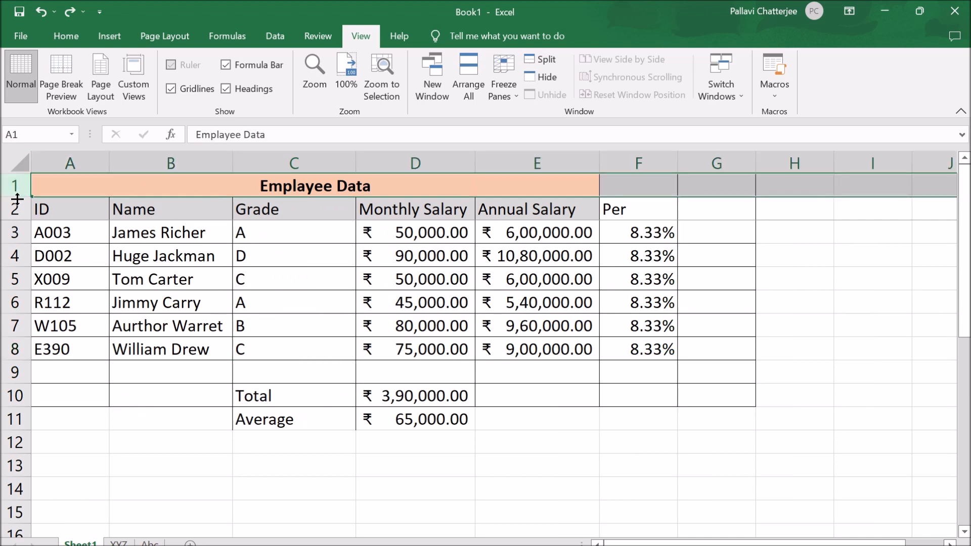
{"action": "left_click", "coordinate": [14, 210]}
{"action": "left_click", "coordinate": [133, 354]}
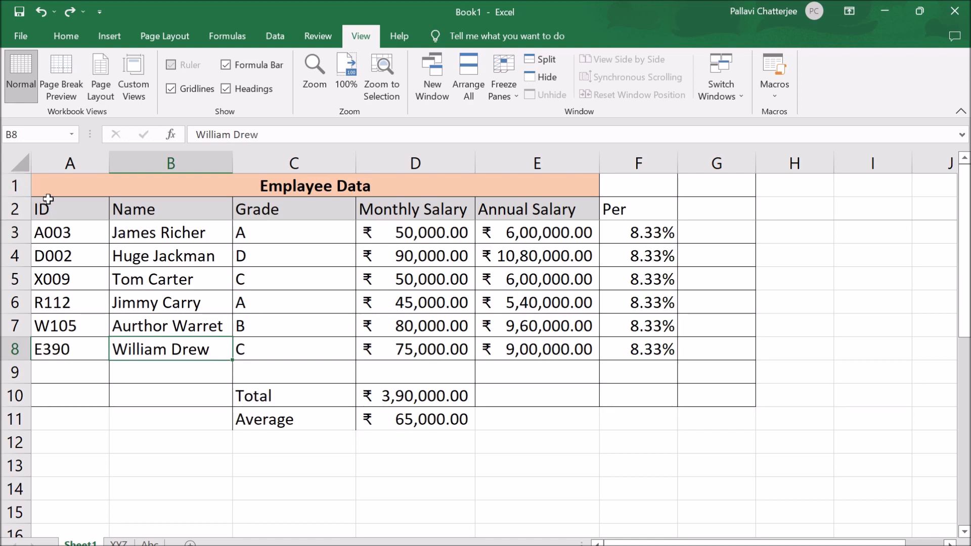
{"action": "left_click", "coordinate": [9, 186]}
{"action": "left_click", "coordinate": [506, 96]}
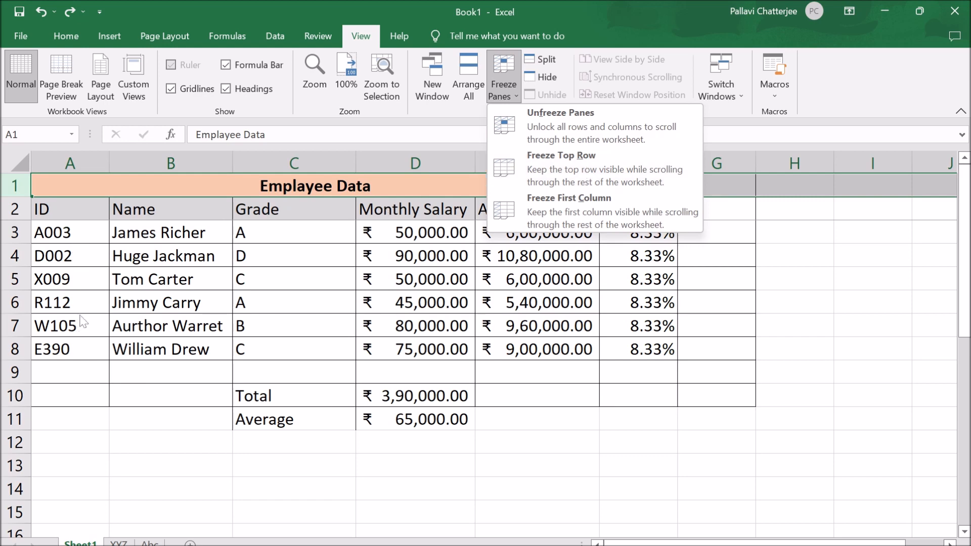
{"action": "left_click", "coordinate": [89, 166]}
{"action": "left_click", "coordinate": [72, 162]}
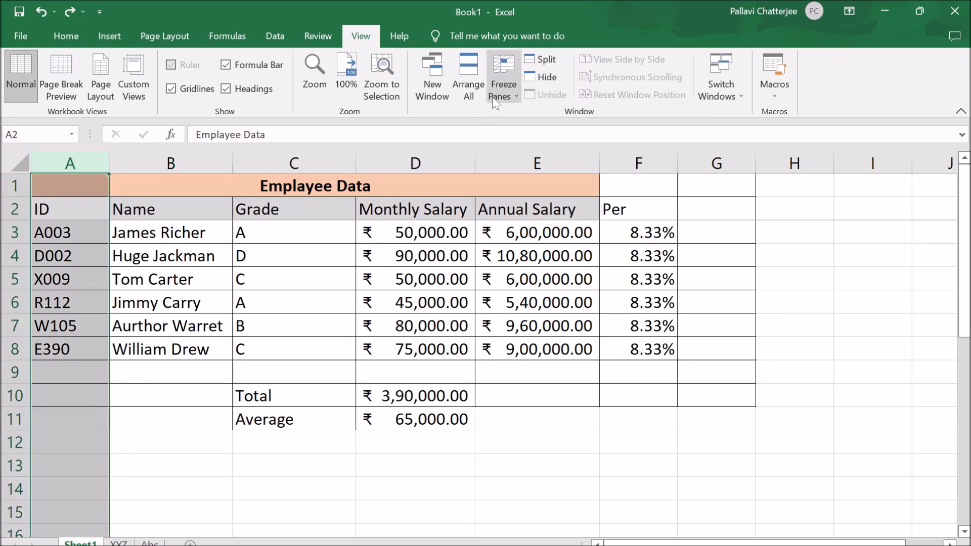
{"action": "left_click", "coordinate": [508, 101]}
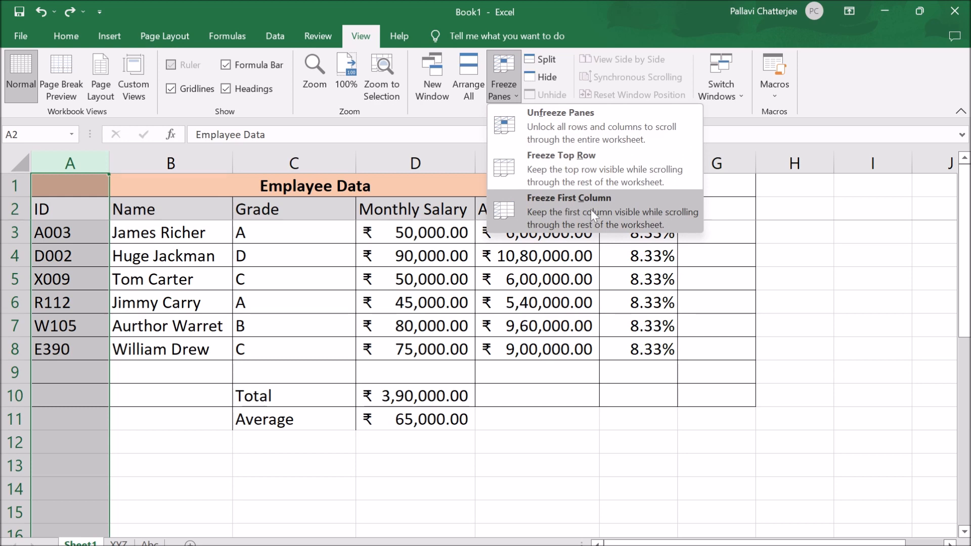
{"action": "left_click", "coordinate": [203, 283]}
{"action": "left_click_drag", "start_coordinate": [188, 188], "coordinate": [181, 200]}
{"action": "left_click", "coordinate": [336, 311]}
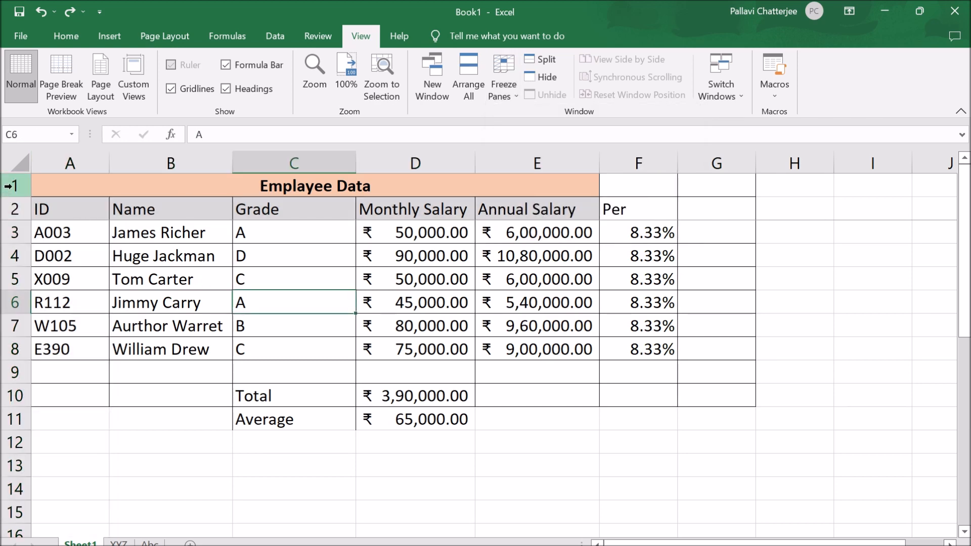
{"action": "left_click_drag", "start_coordinate": [12, 185], "coordinate": [13, 208]}
{"action": "left_click", "coordinate": [322, 309]}
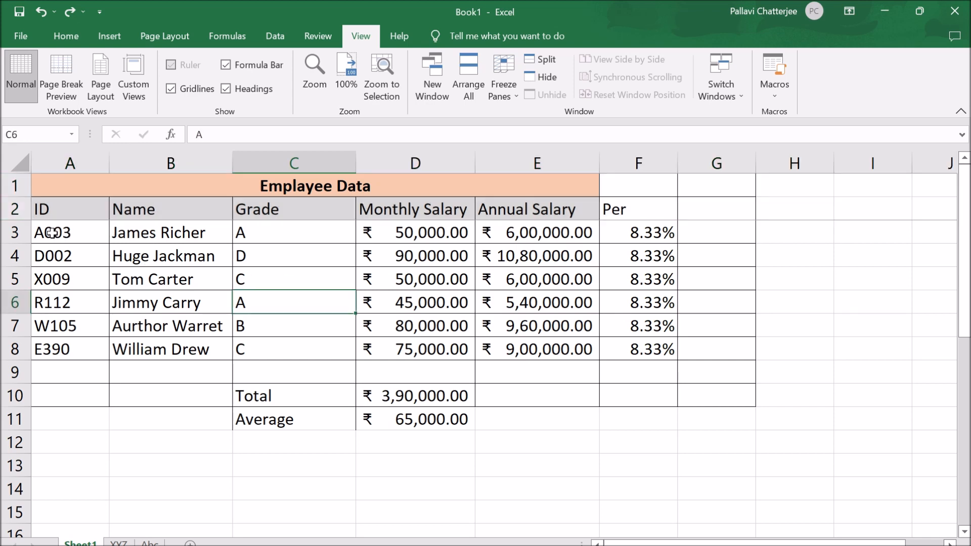
- Freeze rows 1 and 2 above row 3 with Freeze Panes and check that both heading rows stay in place
{"action": "left_click", "coordinate": [12, 233]}
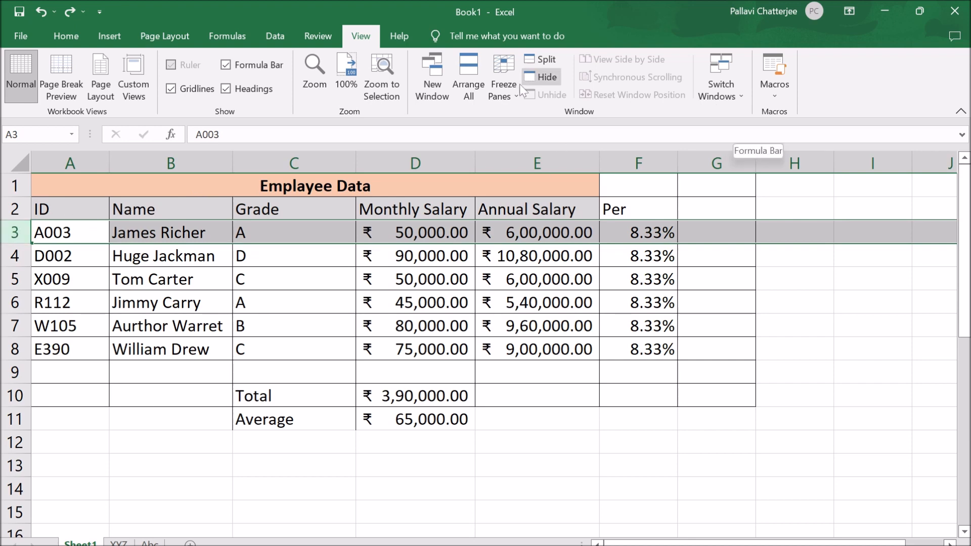
{"action": "left_click", "coordinate": [504, 83]}
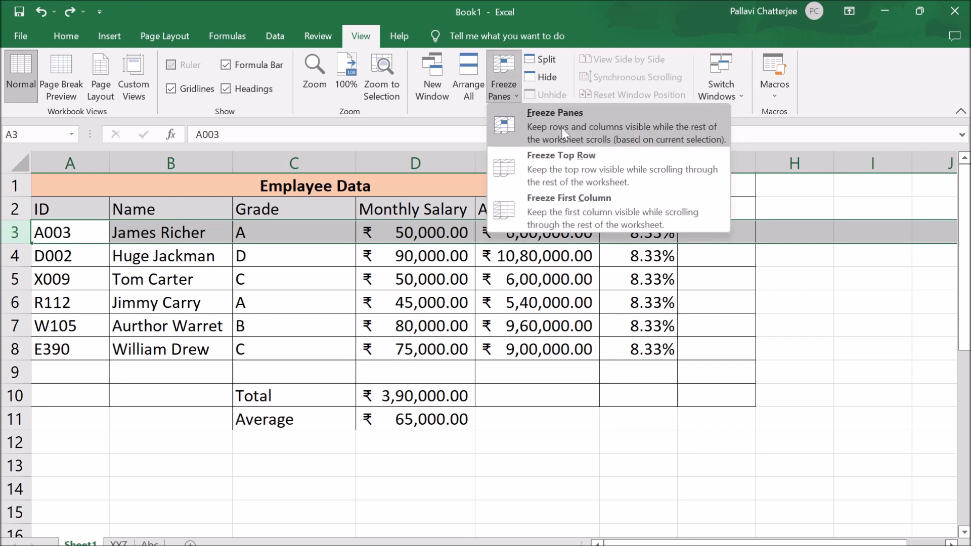
{"action": "left_click", "coordinate": [562, 134]}
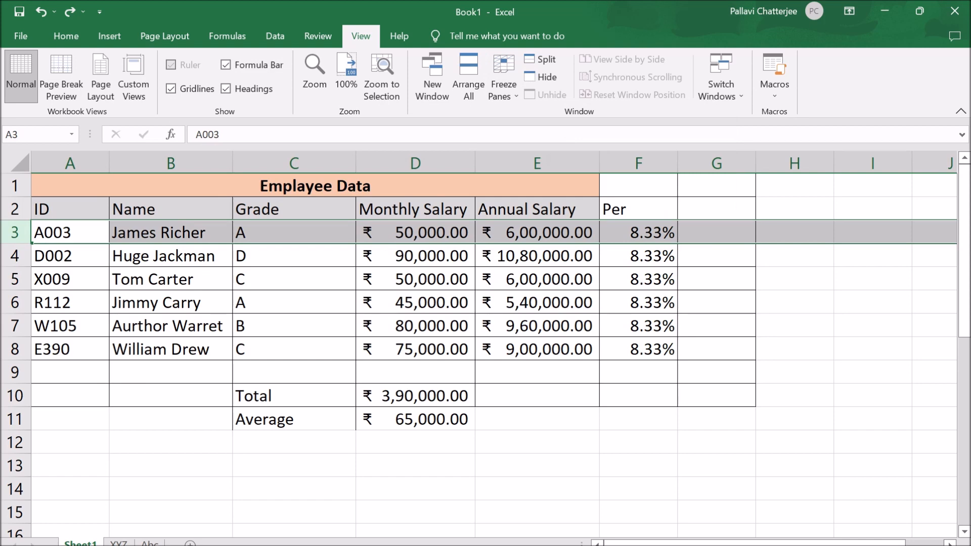
{"action": "scroll", "coordinate": [543, 373], "scroll_direction": "down", "scroll_amount": 1}
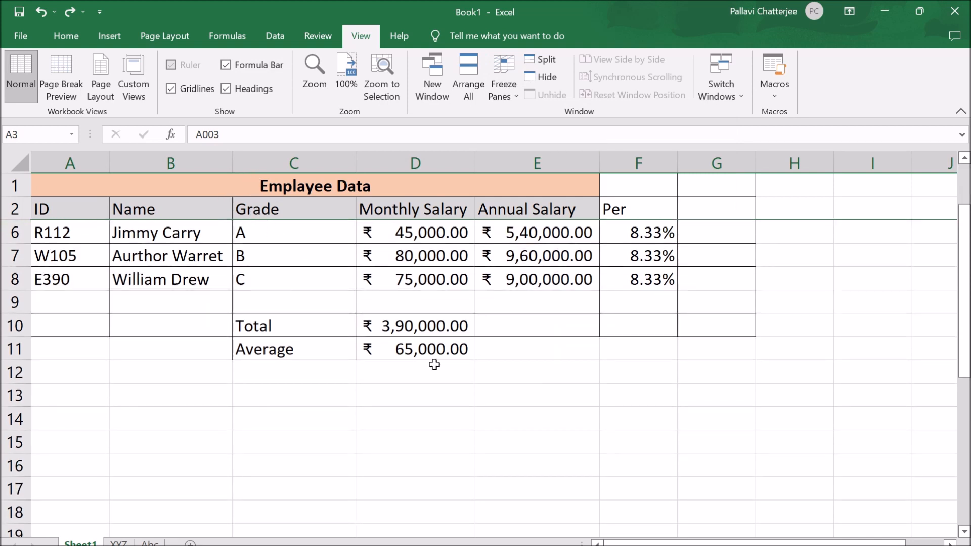
{"action": "scroll", "coordinate": [434, 366], "scroll_direction": "down", "scroll_amount": 3}
{"action": "scroll", "coordinate": [435, 367], "scroll_direction": "down", "scroll_amount": 9}
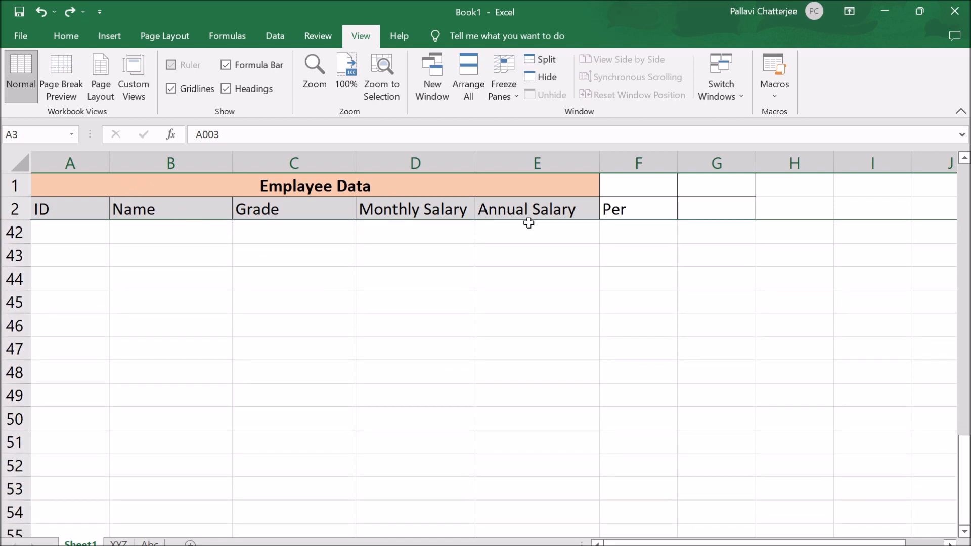
{"action": "scroll", "coordinate": [583, 382], "scroll_direction": "up", "scroll_amount": 2}
{"action": "scroll", "coordinate": [582, 382], "scroll_direction": "up", "scroll_amount": 11}
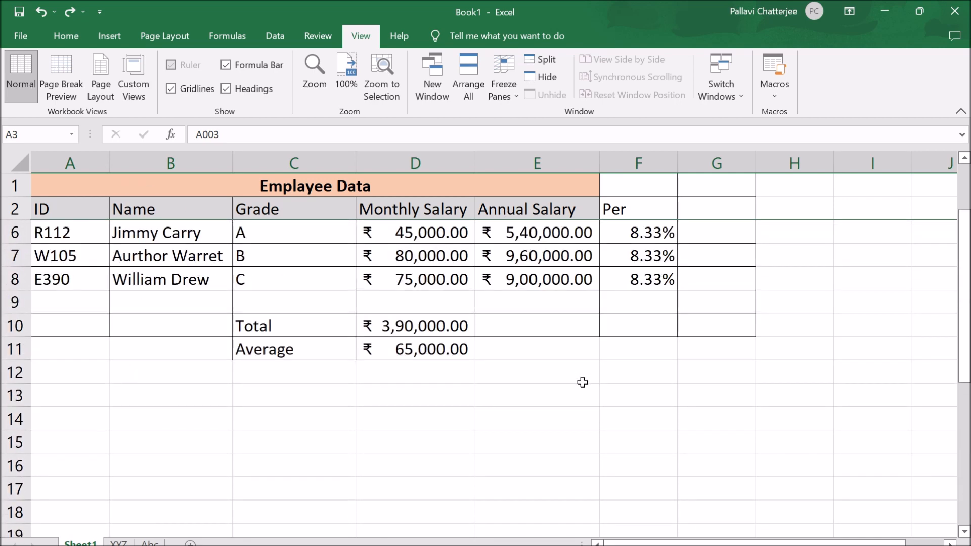
- Enter the sample entries sa in A63, ds in C63 and 423 in D63 beneath the frozen headings
{"action": "scroll", "coordinate": [582, 382], "scroll_direction": "down", "scroll_amount": 7}
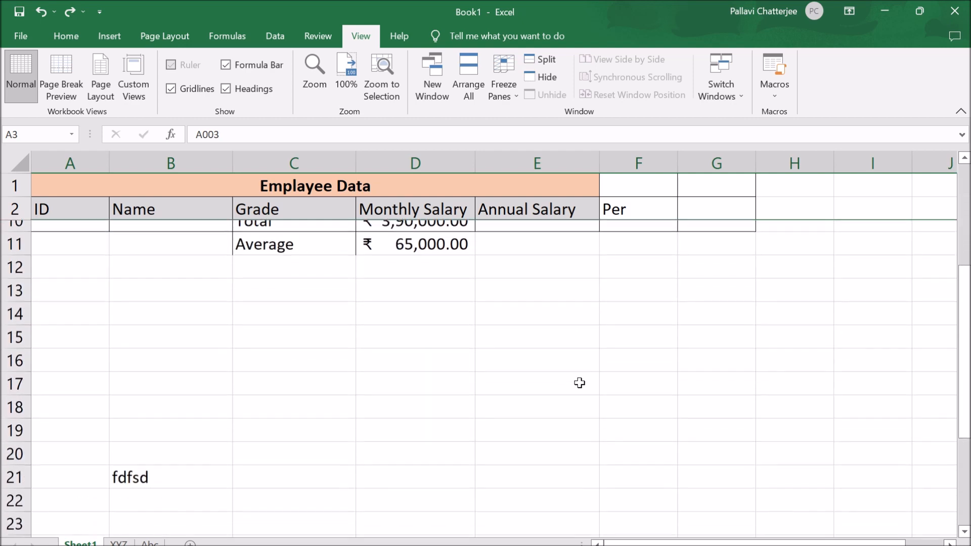
{"action": "scroll", "coordinate": [552, 404], "scroll_direction": "down", "scroll_amount": 5}
{"action": "scroll", "coordinate": [546, 387], "scroll_direction": "down", "scroll_amount": 5}
{"action": "left_click", "coordinate": [91, 441]}
{"action": "double_click", "coordinate": [106, 448]}
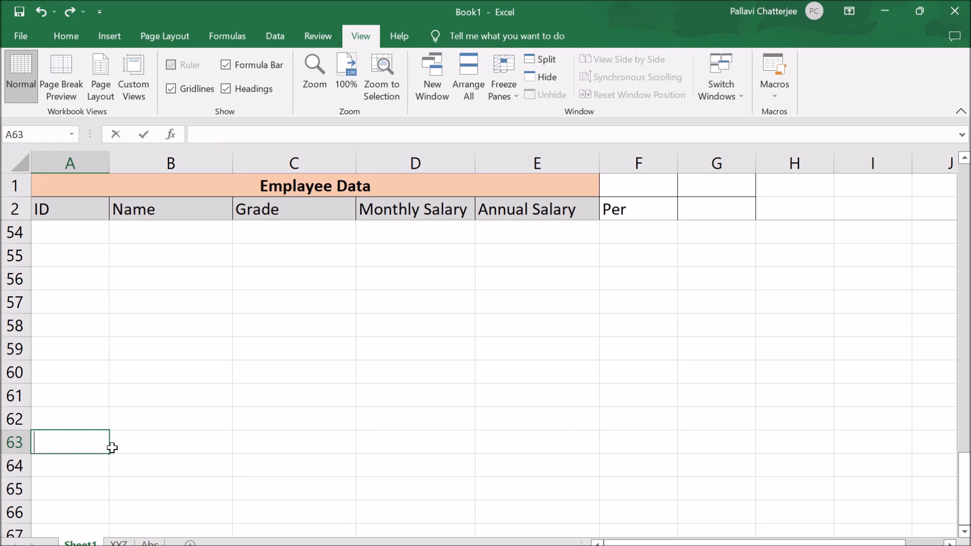
{"action": "type", "text": "sa"}
{"action": "left_click", "coordinate": [289, 433]}
{"action": "type", "text": "ds"}
{"action": "left_click", "coordinate": [466, 435]}
{"action": "type", "text": "423"}
{"action": "scroll", "coordinate": [495, 385], "scroll_direction": "up", "scroll_amount": 17}
{"action": "scroll", "coordinate": [493, 390], "scroll_direction": "down", "scroll_amount": 6}
{"action": "scroll", "coordinate": [494, 390], "scroll_direction": "down", "scroll_amount": 13}
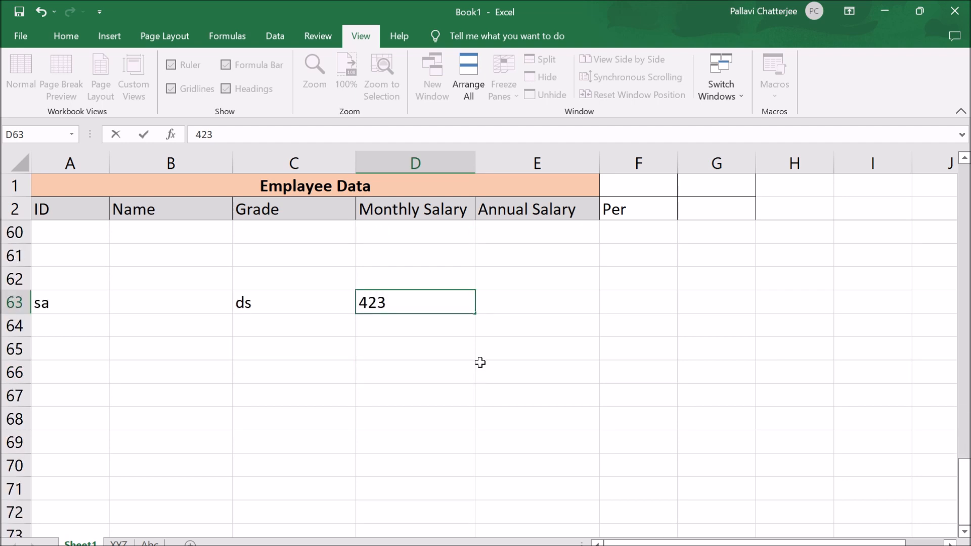
{"action": "scroll", "coordinate": [634, 348], "scroll_direction": "up", "scroll_amount": 19}
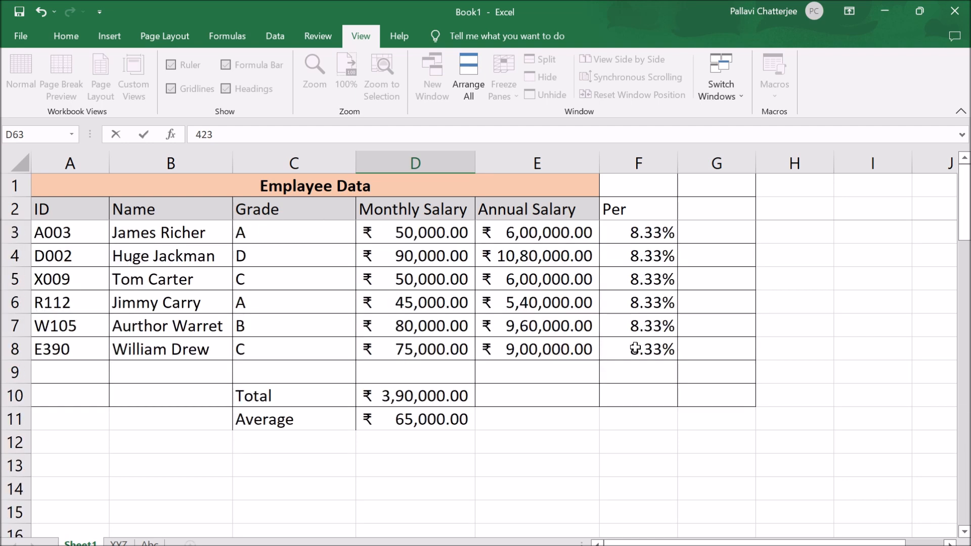